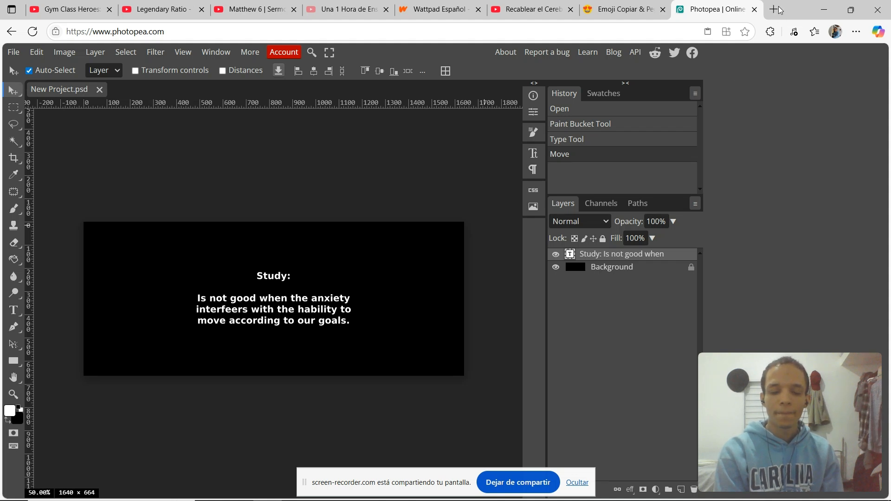
Open the Figma website in a new browser tab.
key(ctrl+t)
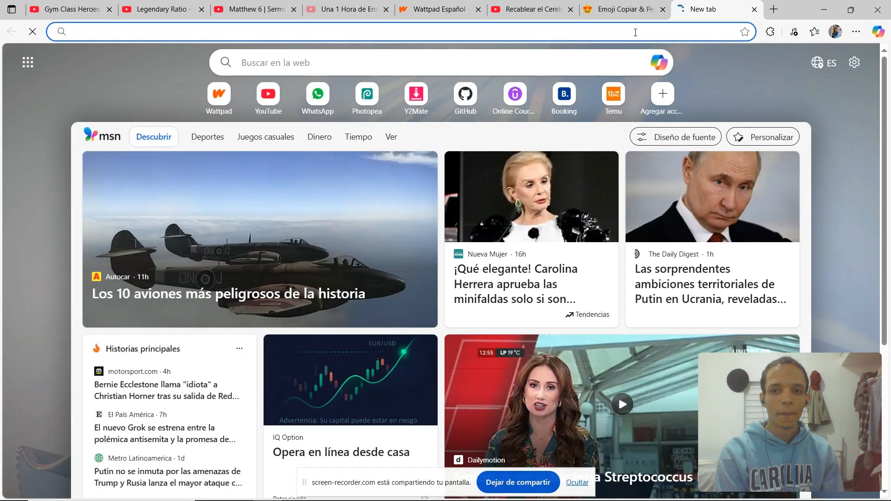
click(635, 33)
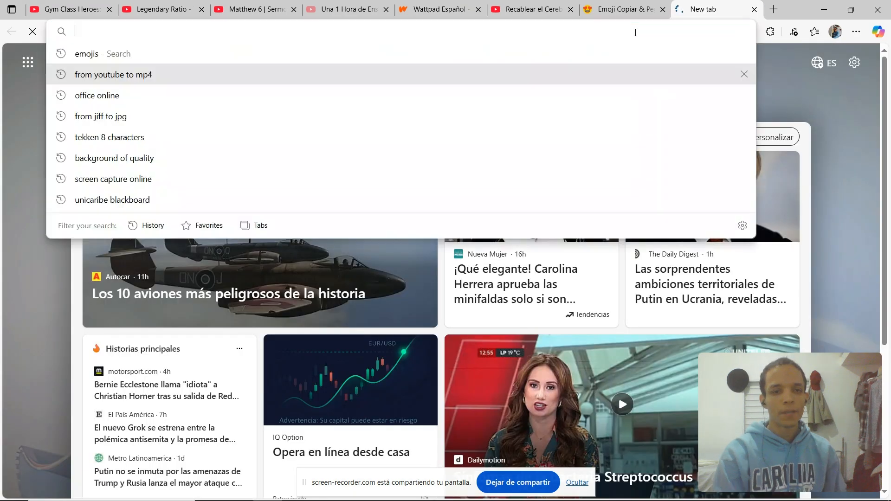
text(figma.com)
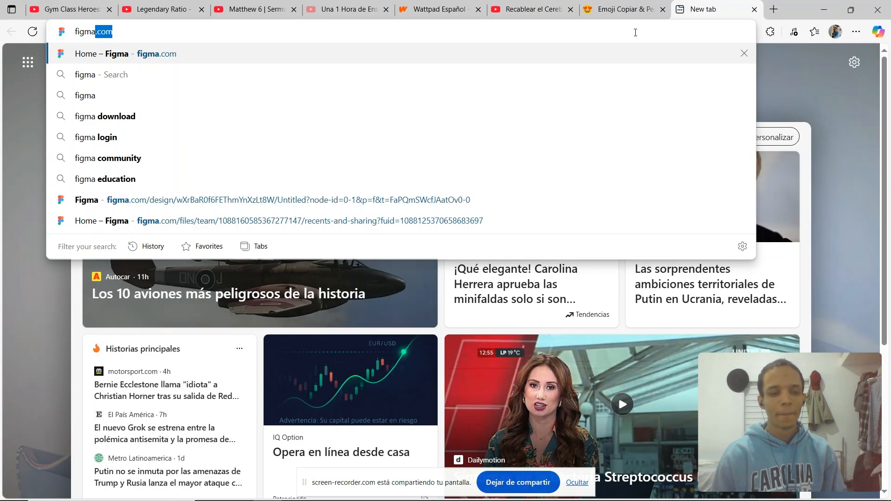
key(Return)
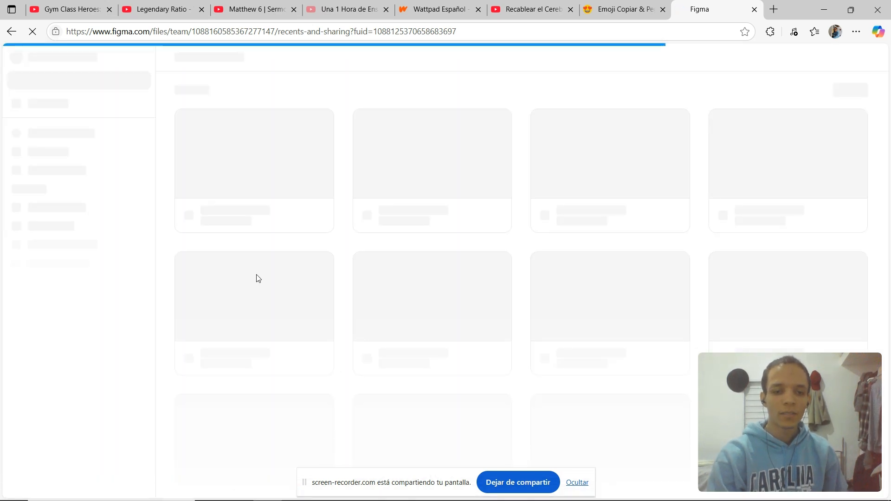
Search for Git Bash and launch it.
key(super)
text(git)
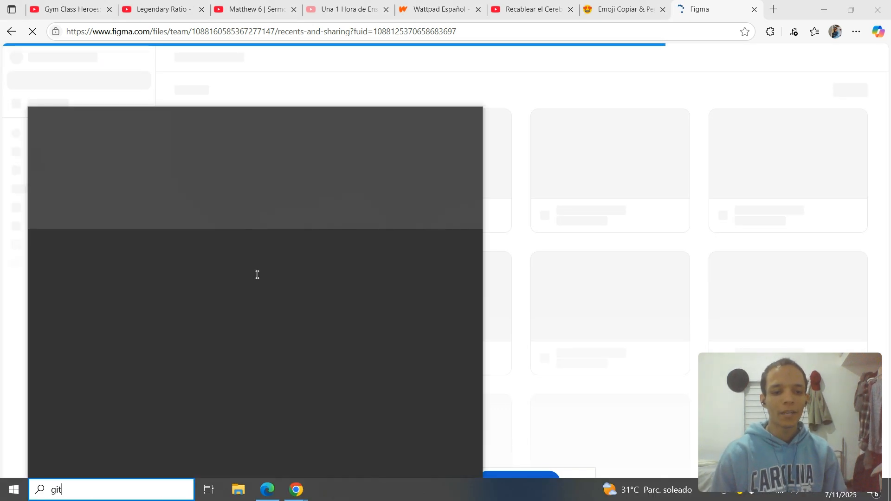
text( bash)
key(Return)
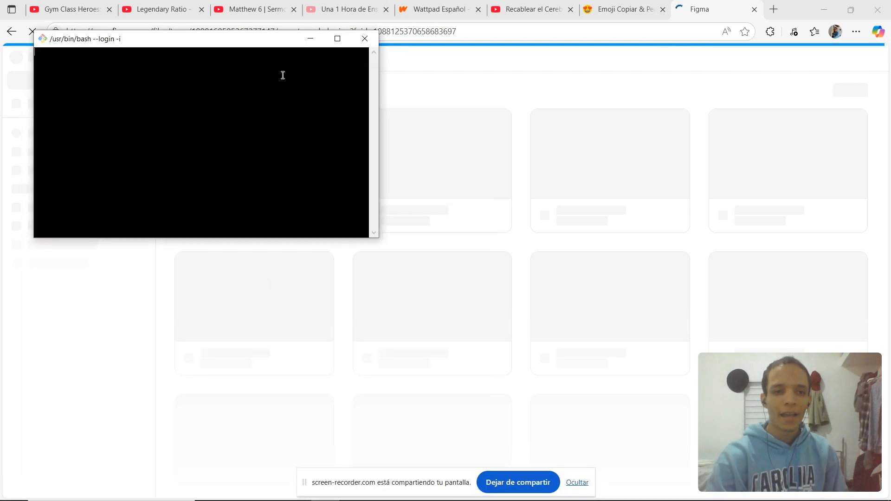
Switch back to the Git Bash window, maximize it and enlarge its text.
drag(251, 40, 361, 106)
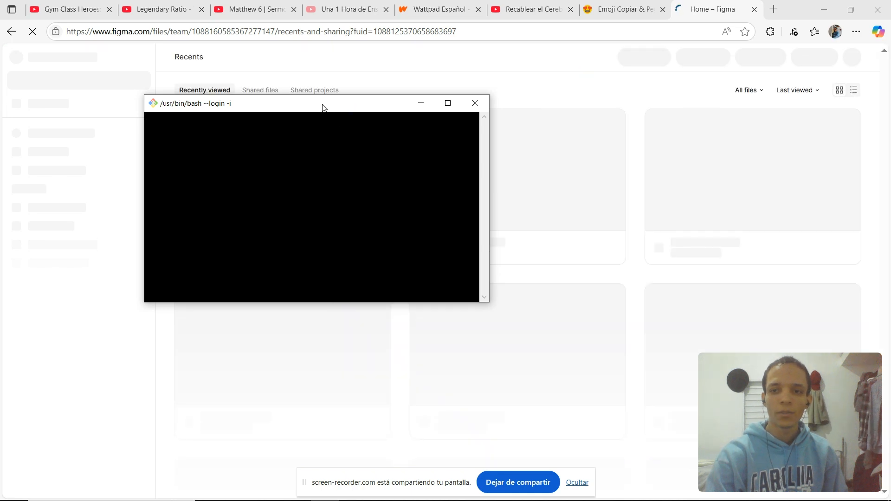
drag(324, 108, 414, 174)
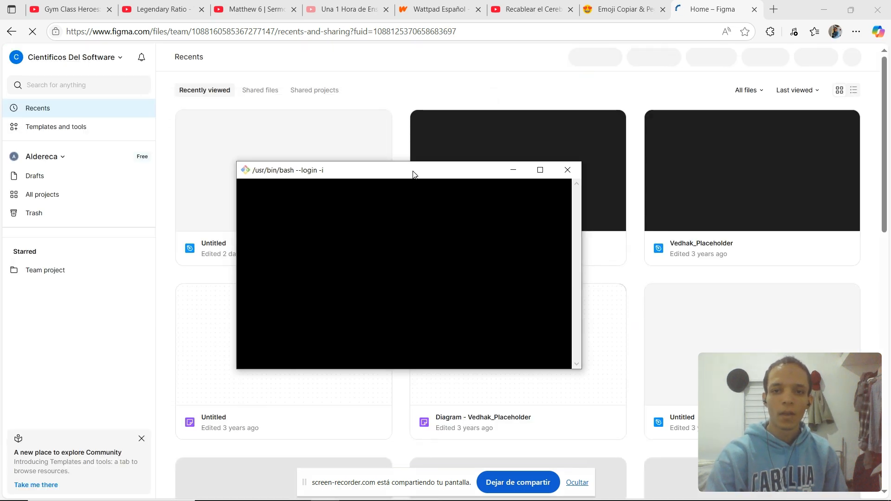
double_click(414, 63)
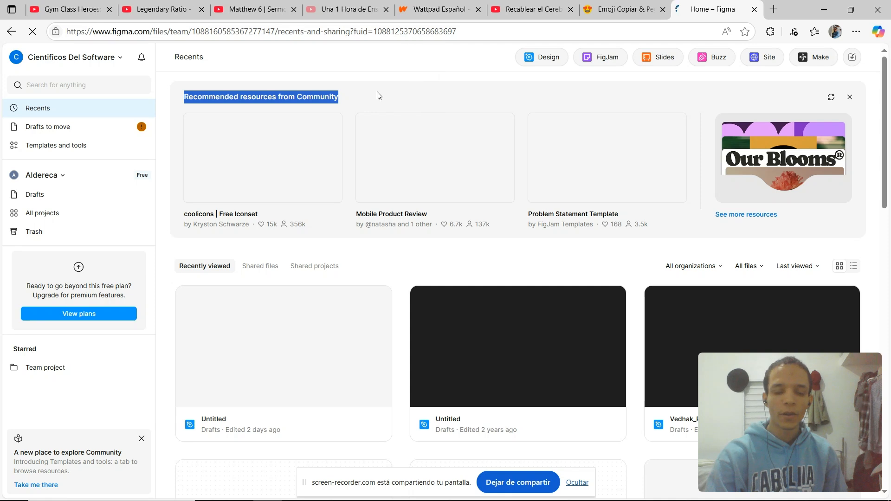
key(alt+Tab)
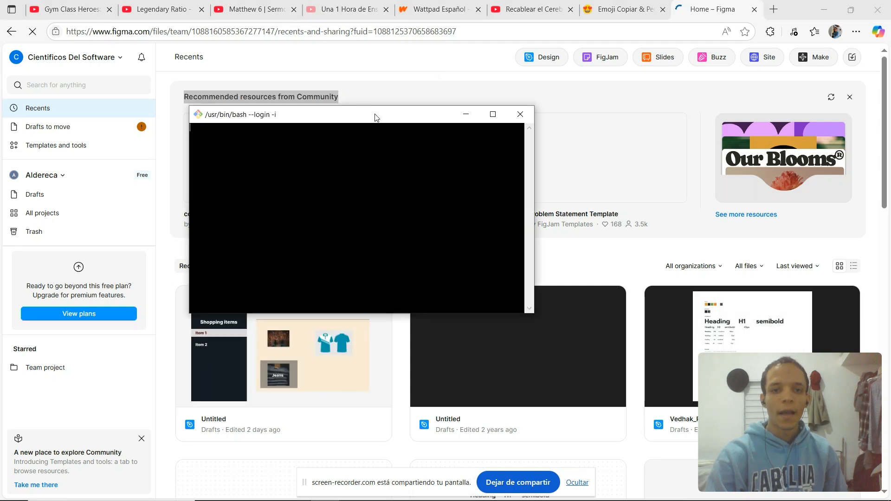
double_click(354, 116)
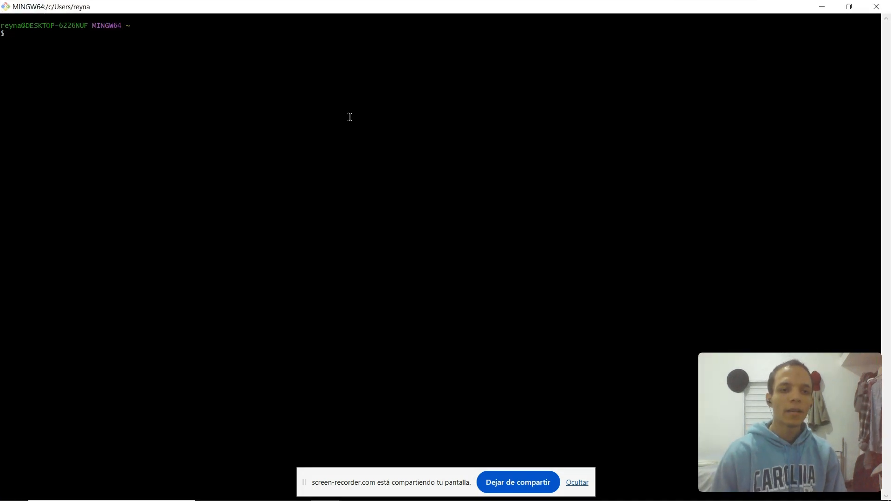
key(ctrl+plus)
key(ctrl+plus)
key(ctrl+plus)
key(ctrl+plus)
Change the terminal directory to C:xampp/htdocs/.
text(cd )
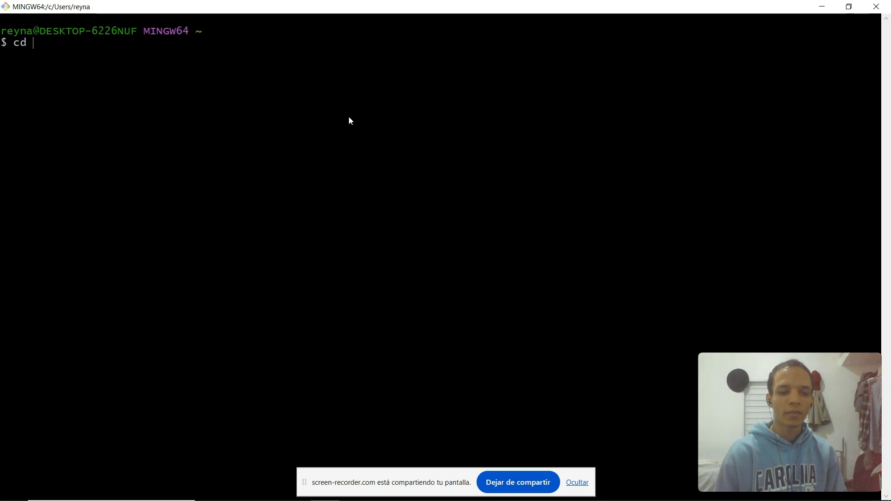
text(C:xampp/htdocs/)
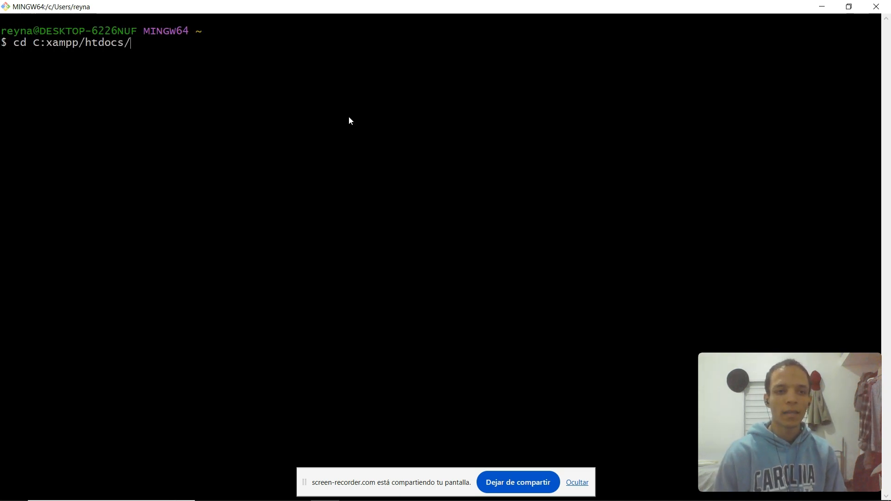
key(Return)
List the htdocs folder and change into the clothing_shopsite directory.
text(ls)
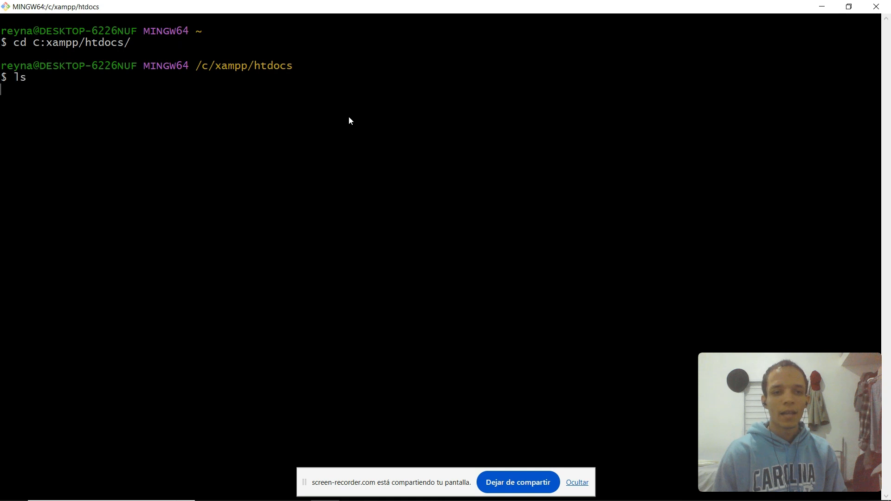
key(Return)
text(cd )
text(je)
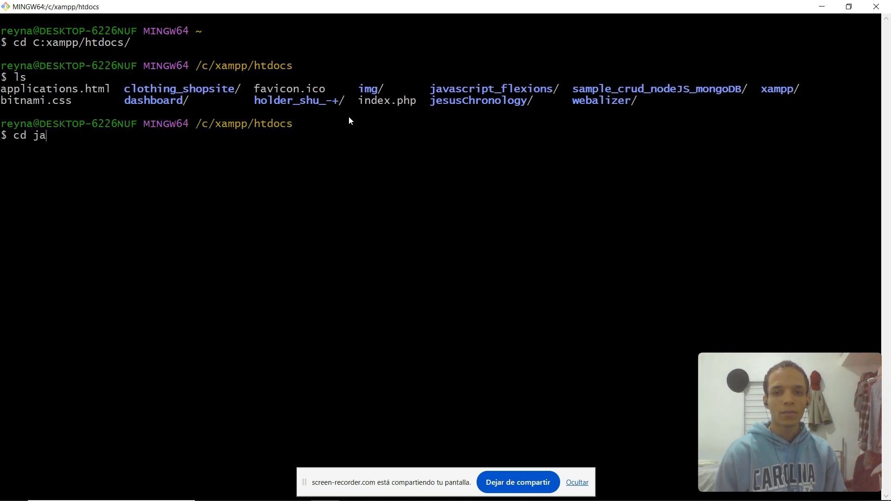
key(BackSpace)
key(BackSpace)
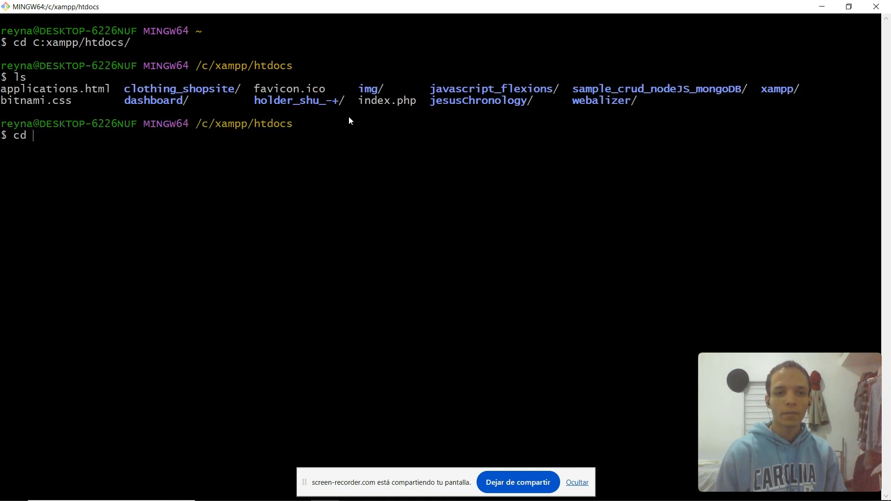
text(clothin)
key(Tab)
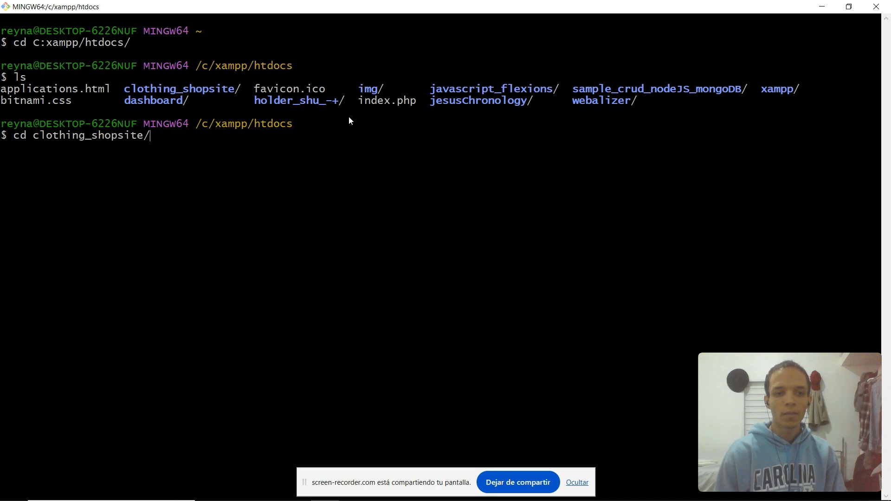
Clear the terminal and open the project in VS Code with the code command.
text(clear)
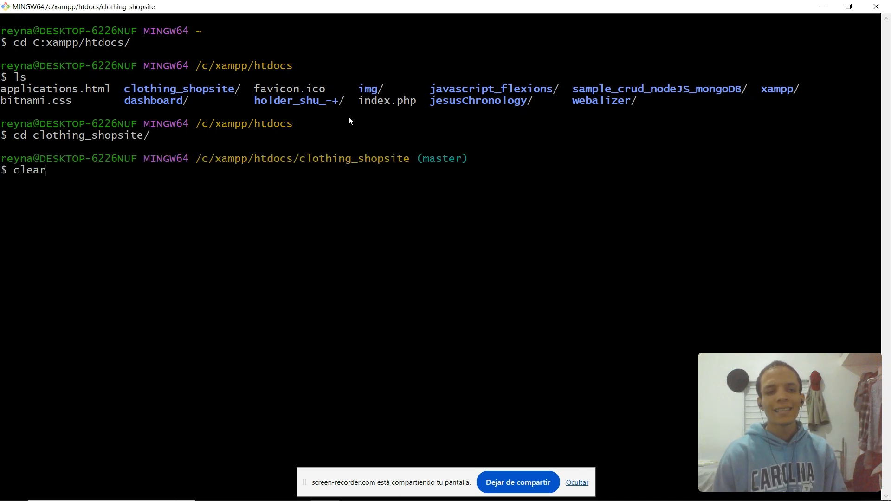
key(Return)
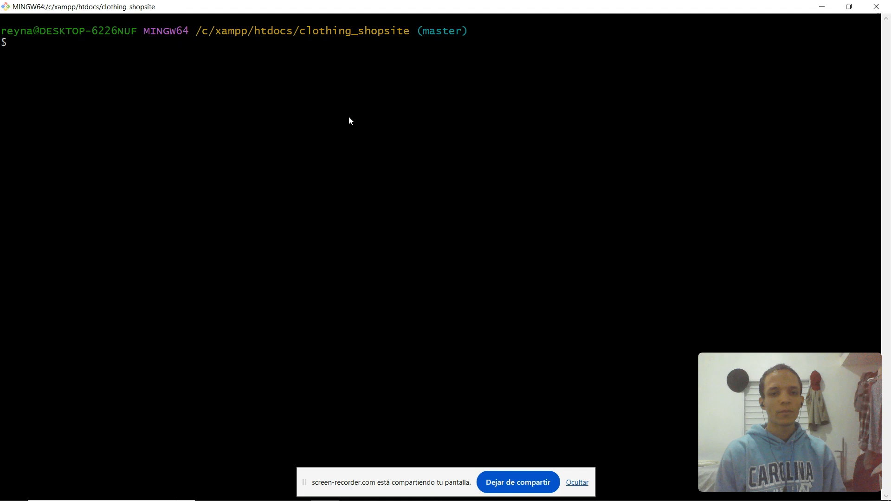
text(code)
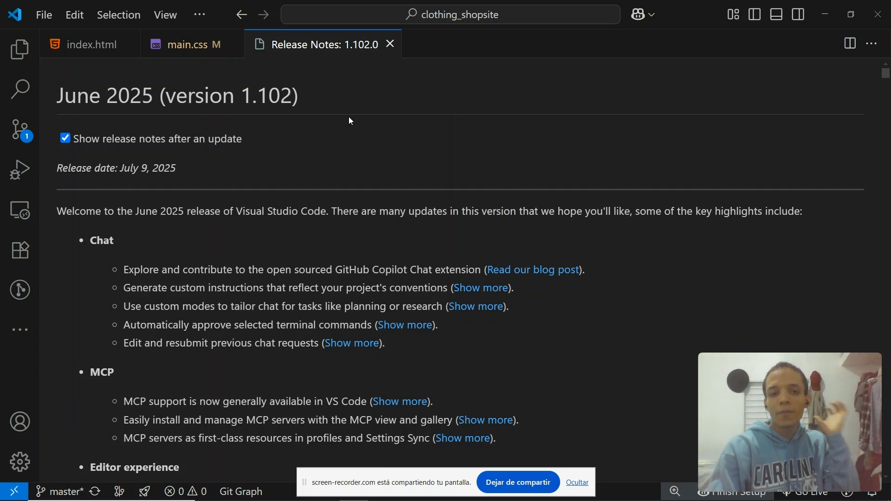
Close the Release Notes tab and scroll to the .supporting-hover rule in main.css.
click(390, 43)
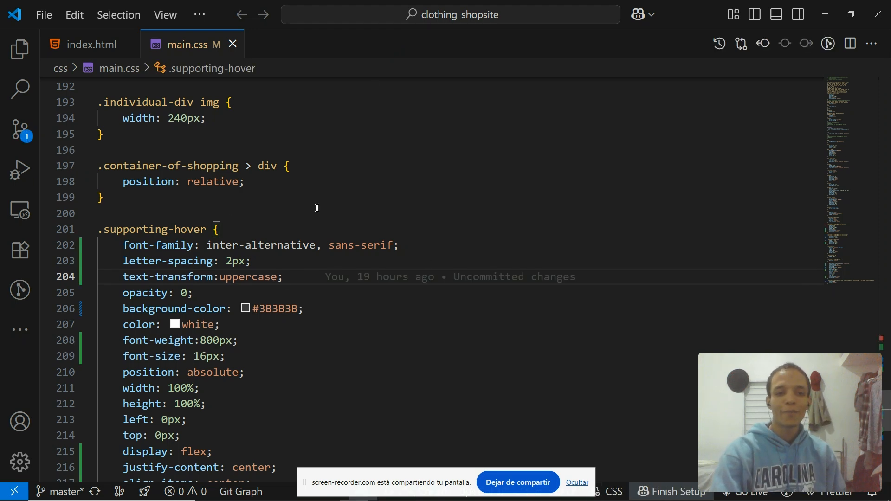
scroll(278, 302, down, 1)
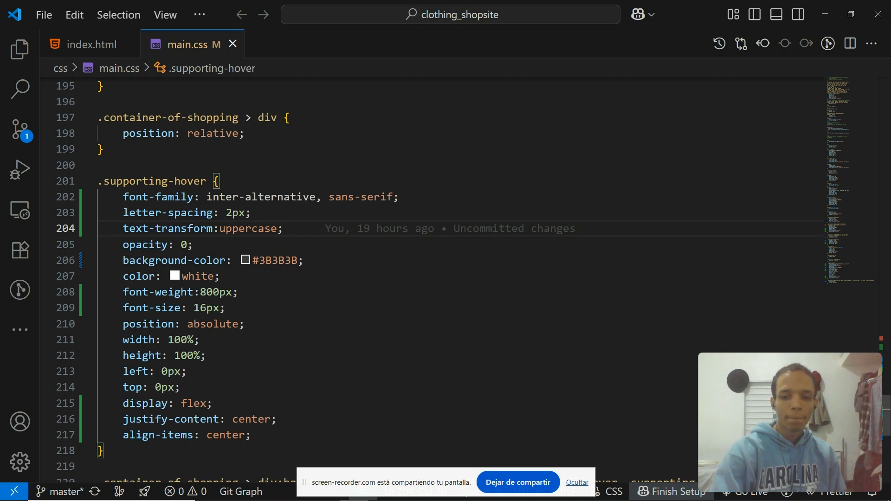
Launch the site with Go Live and dismiss the translation popup in the browser.
click(744, 495)
click(565, 308)
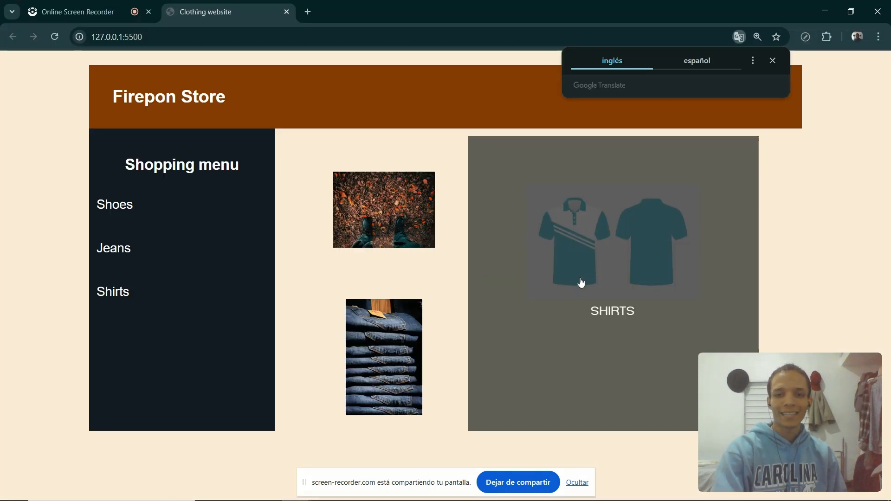
click(772, 60)
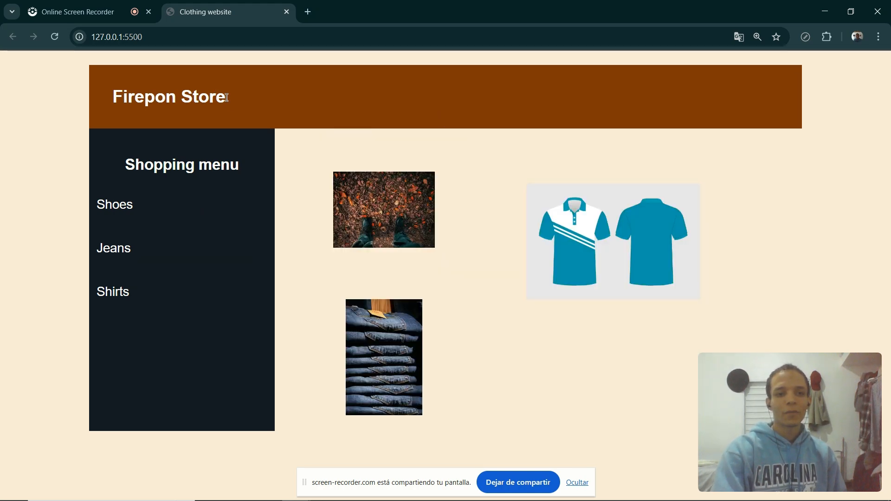
Highlight the Firepon Store title text on the page, then deselect it.
drag(226, 98, 128, 95)
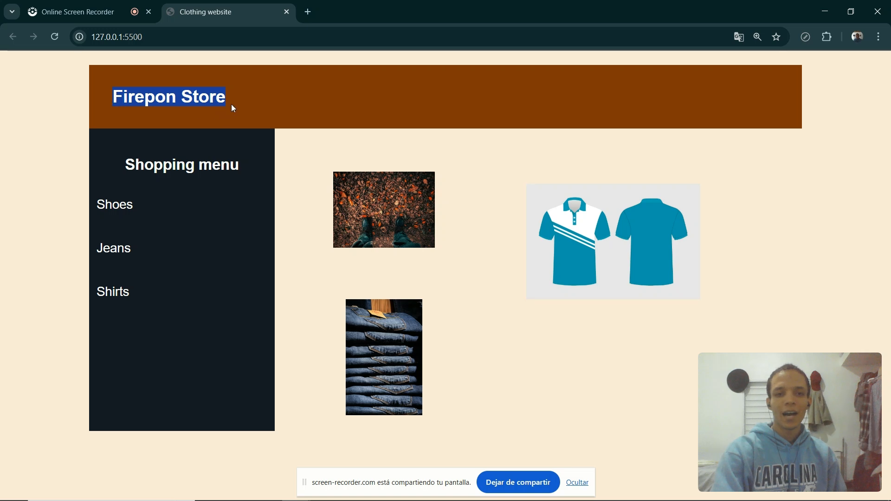
drag(230, 105, 202, 89)
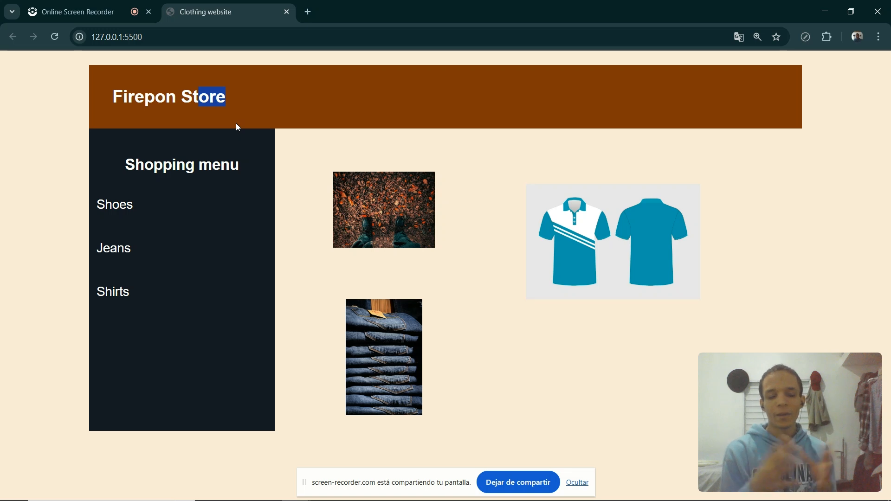
click(324, 115)
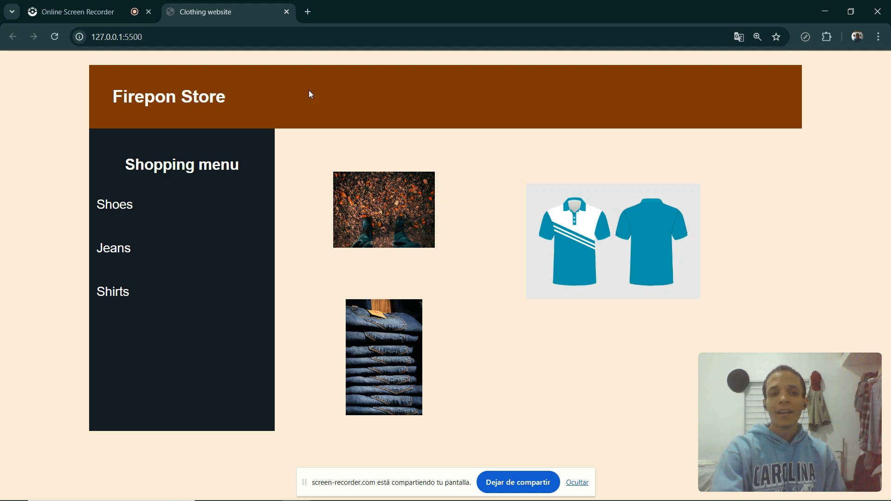
Open DevTools and move its window to the left side of the page.
mouse_move(617, 285)
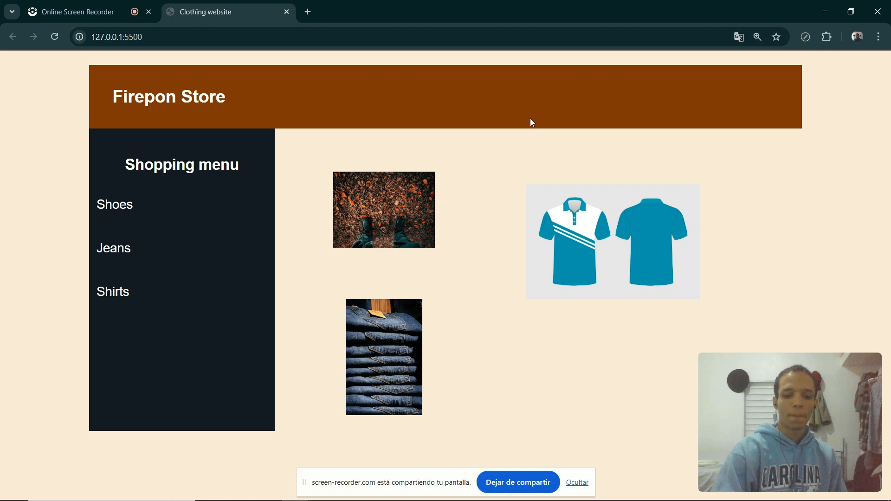
key(ctrl+shift+i)
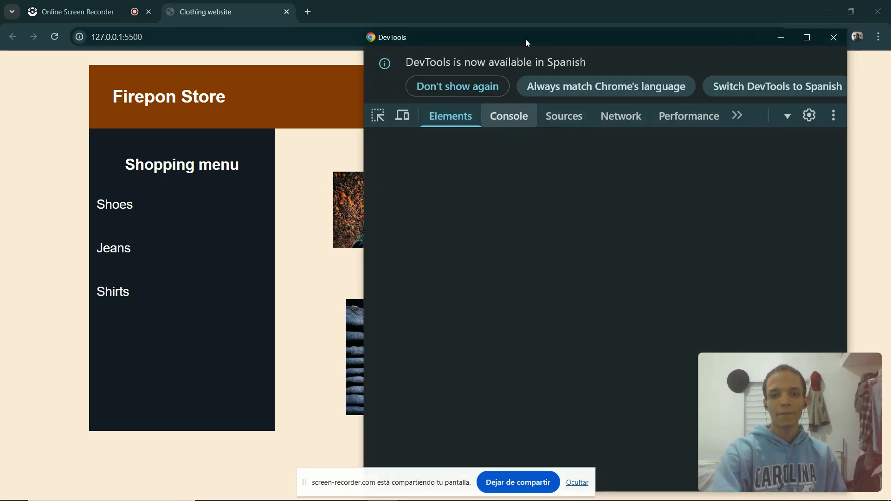
drag(525, 39, 140, 27)
Inspect the shirt card and select its individual-div element in the Elements tree.
click(10, 94)
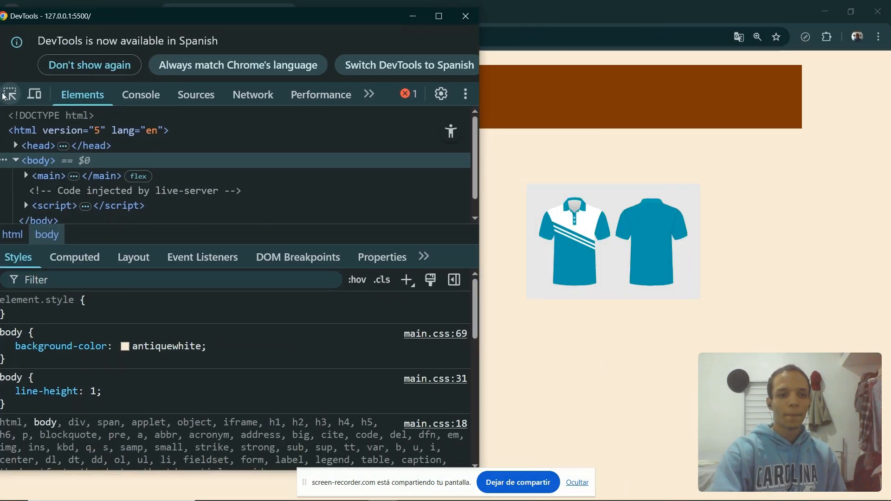
click(629, 188)
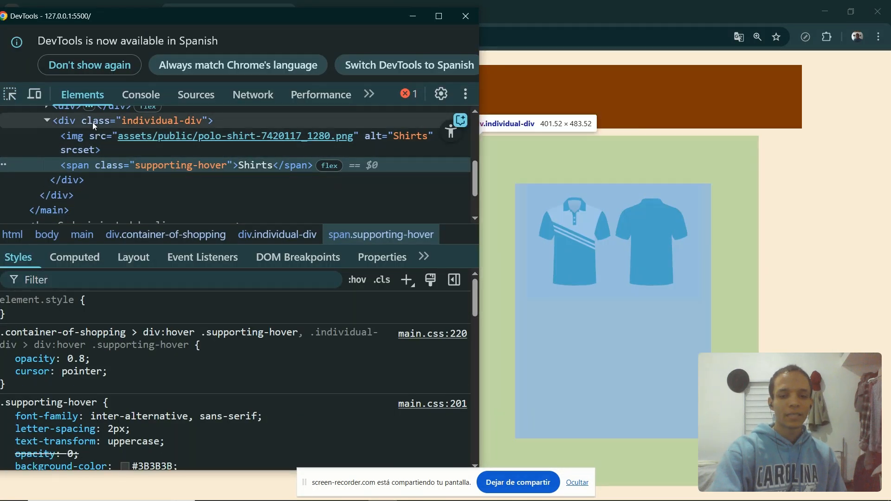
click(93, 124)
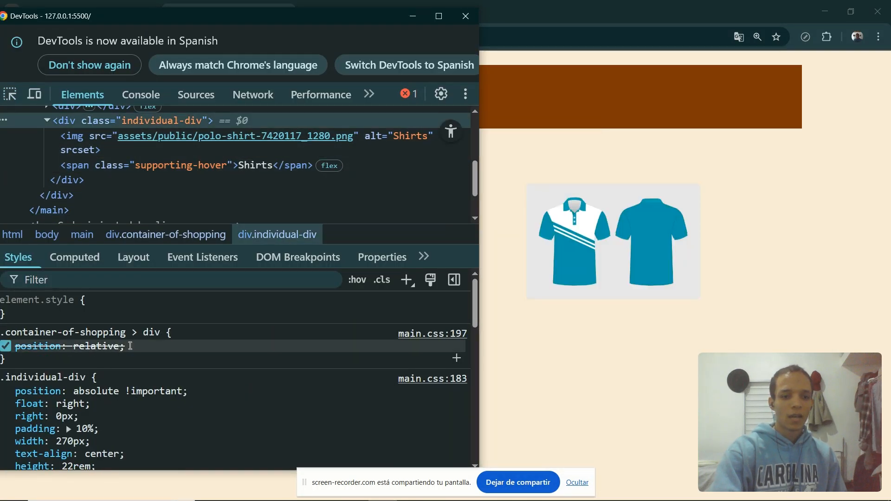
Select the supporting-hover span and scroll through its style declarations.
drag(225, 22, 244, 15)
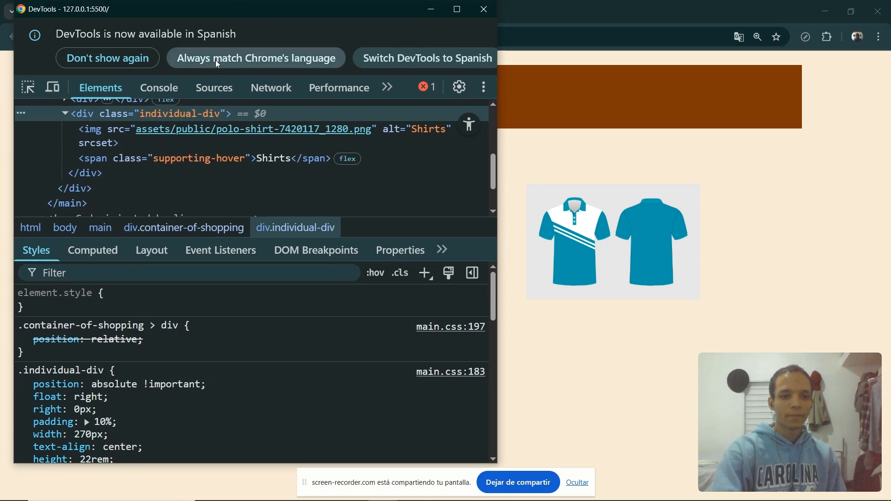
click(116, 158)
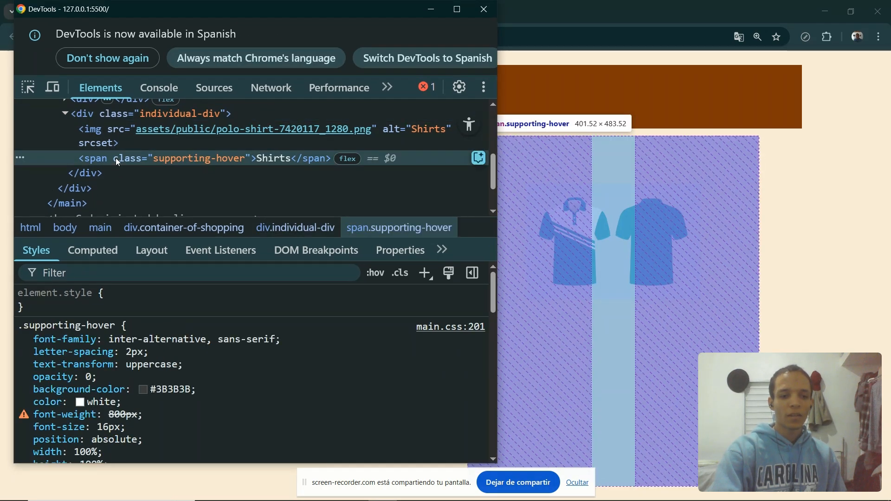
scroll(140, 374, down, 1)
scroll(125, 414, down, 1)
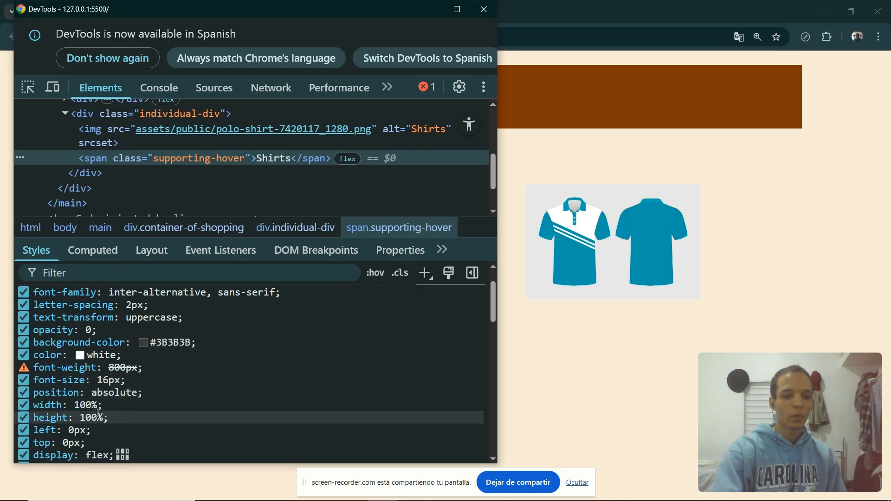
Set the supporting-hover span's width to 100px and its height to 100px.
click(86, 405)
text(100px)
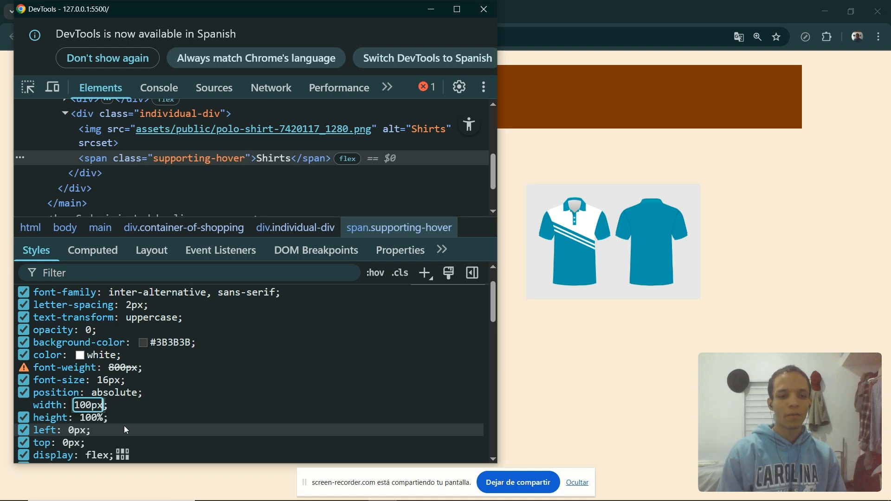
key(Tab)
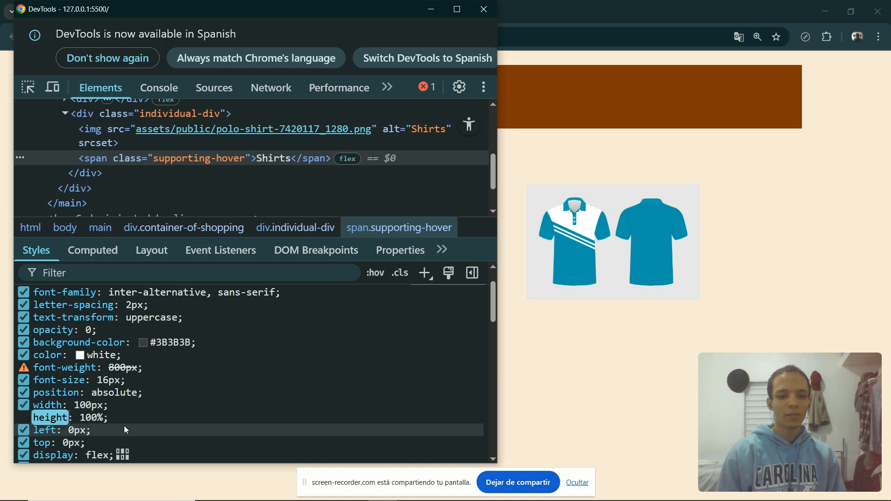
text(100px)
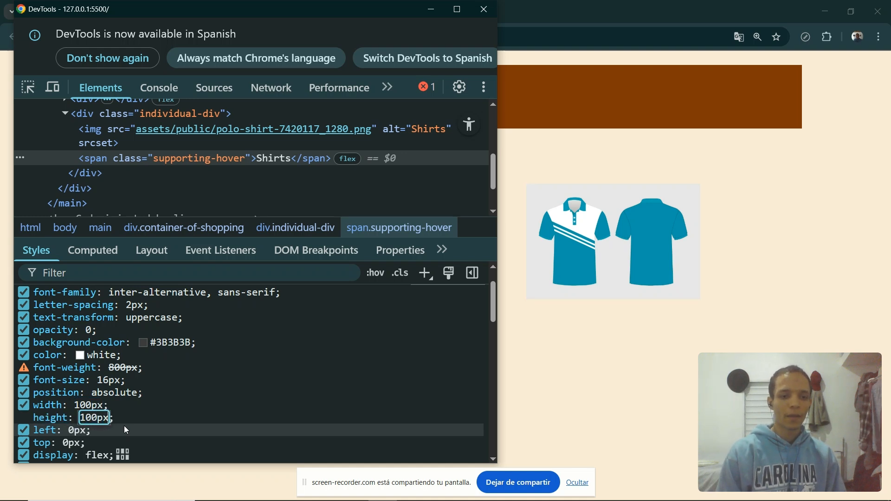
key(Tab)
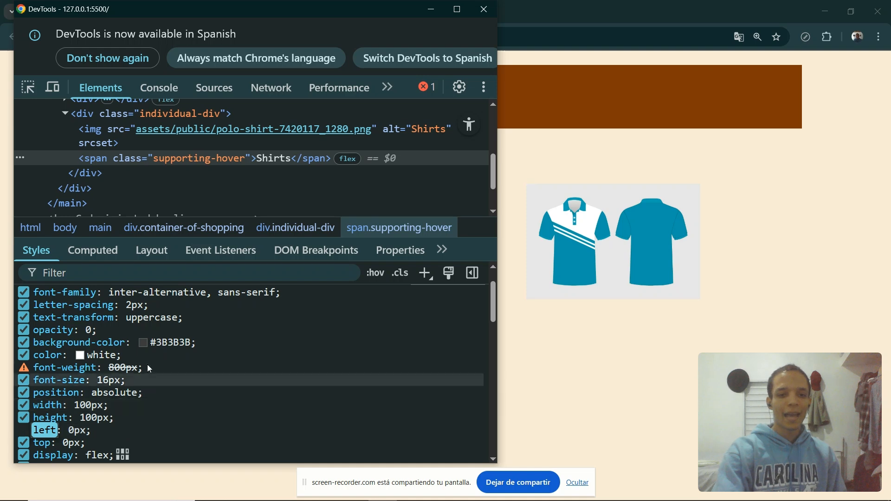
Force the :hover element state on the supporting-hover span.
scroll(147, 364, up, 2)
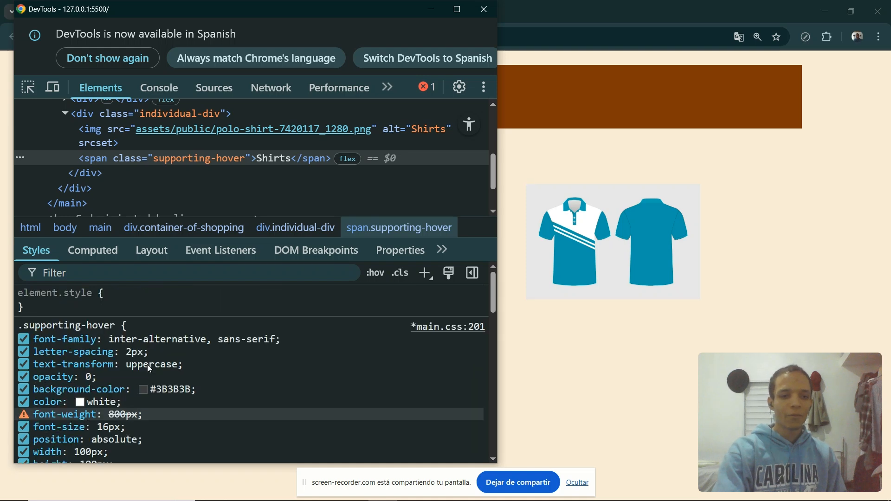
click(364, 278)
click(271, 340)
scroll(222, 399, down, 2)
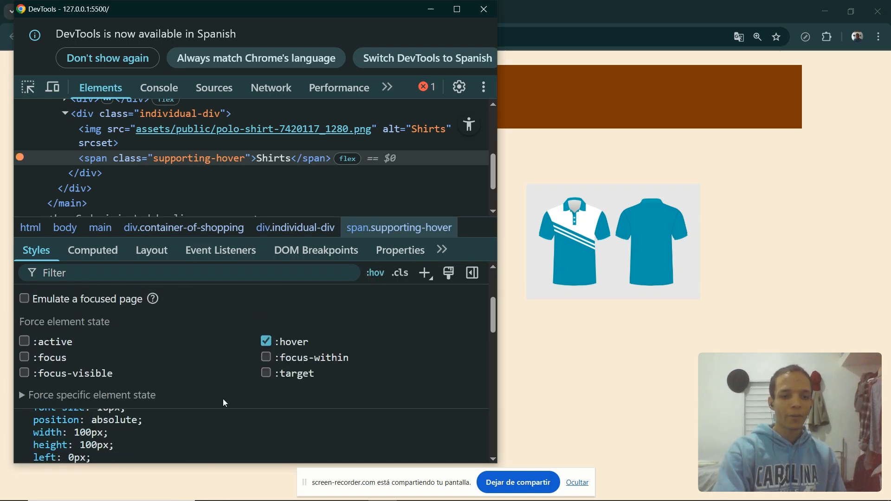
scroll(260, 430, up, 2)
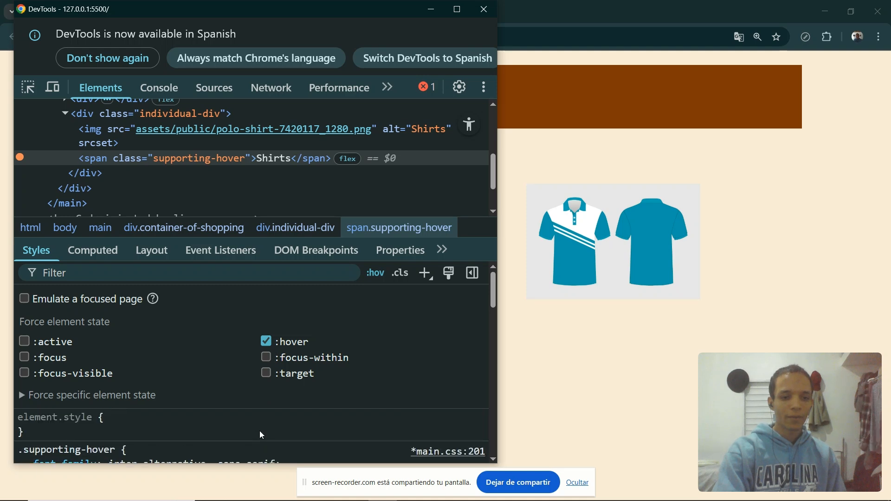
scroll(260, 430, down, 1)
click(369, 274)
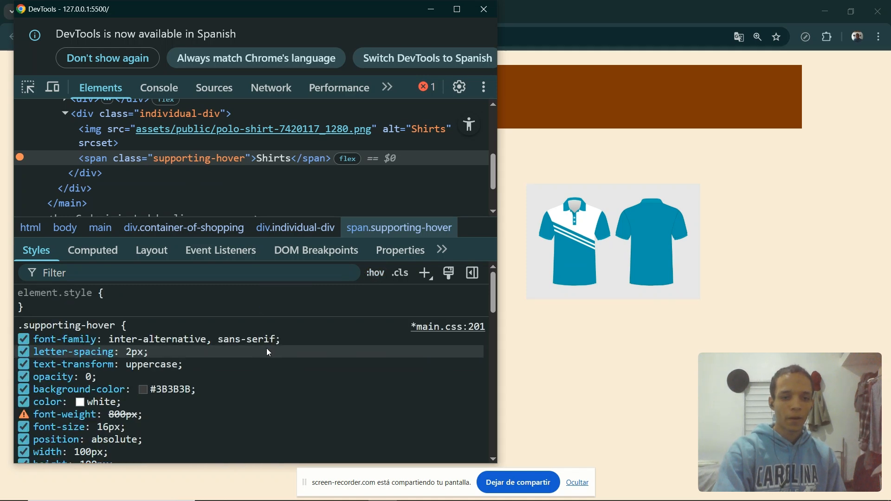
scroll(266, 348, down, 4)
scroll(266, 359, up, 5)
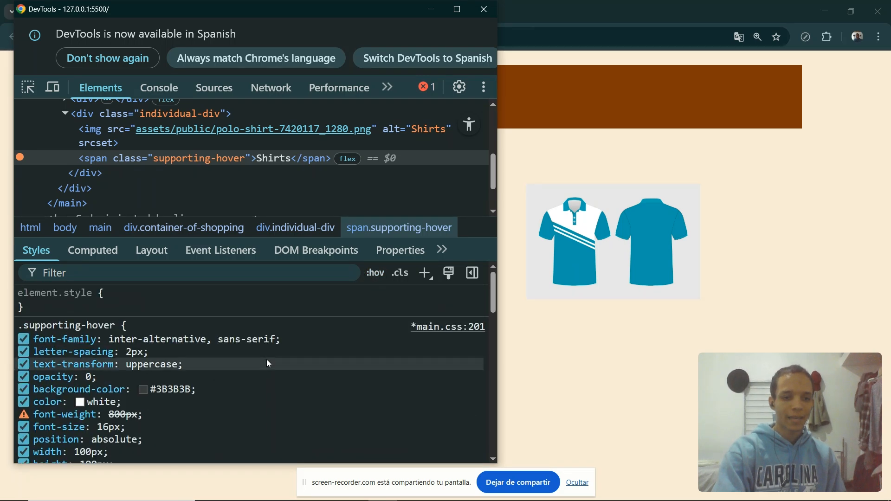
Change the span's font-weight value to bold.
click(123, 414)
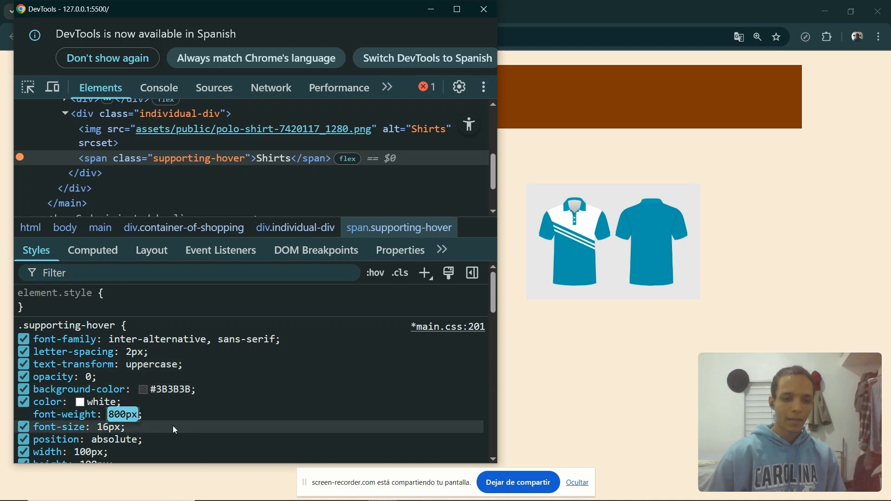
key(Left)
key(Delete)
key(Delete)
key(Delete)
key(Delete)
key(Delete)
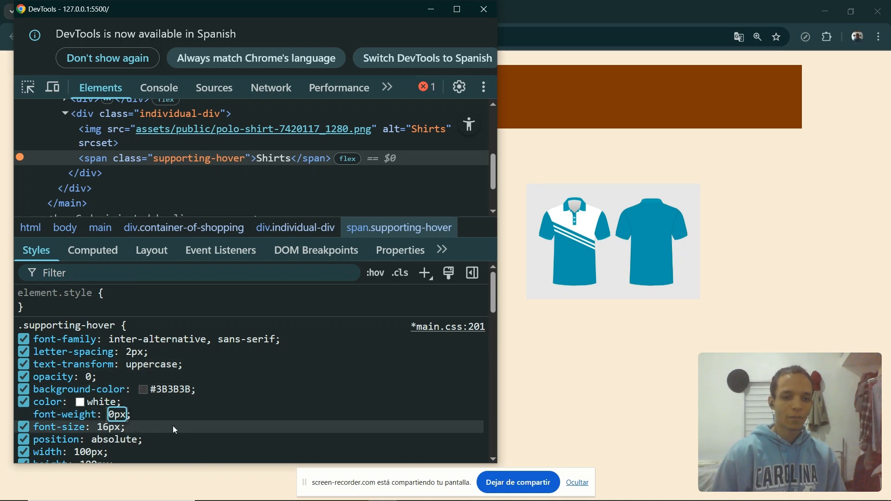
text(bold)
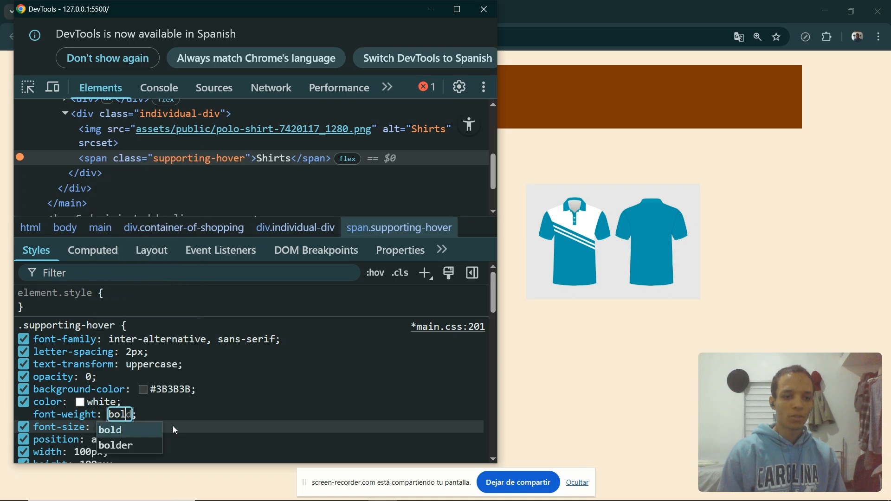
key(Return)
right_click(172, 425)
click(173, 425)
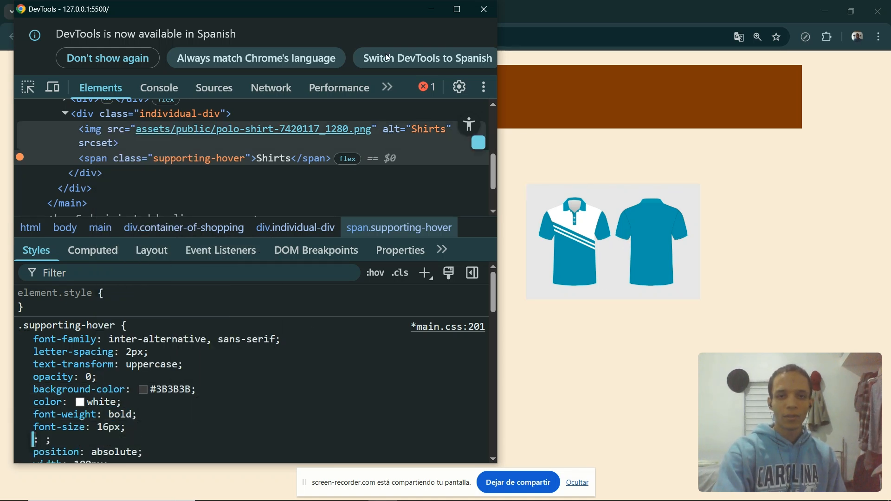
drag(344, 15, 281, 23)
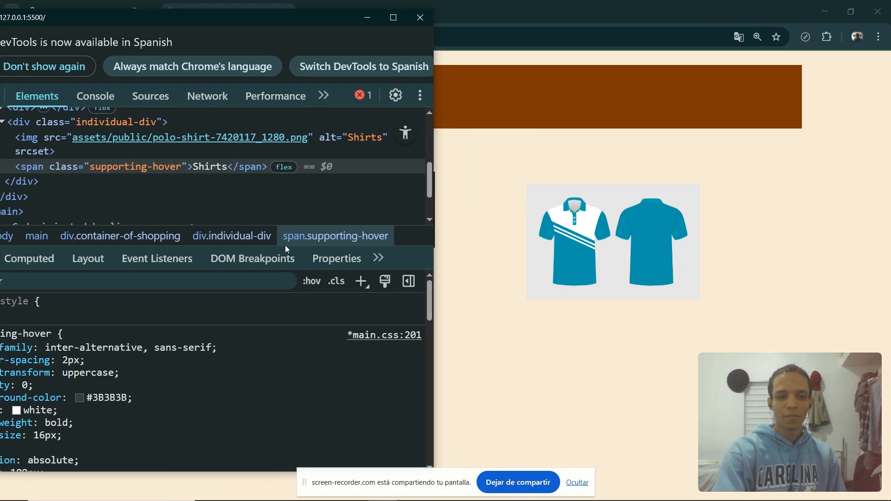
drag(215, 26, 266, 19)
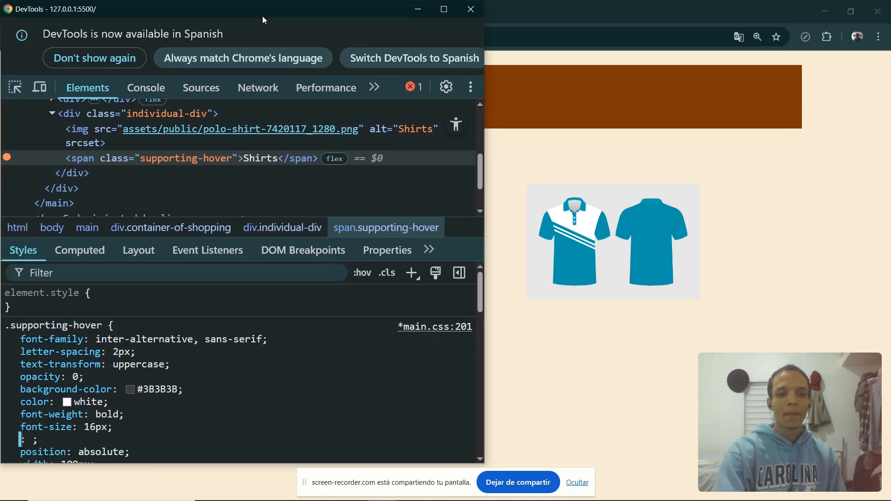
scroll(158, 457, down, 1)
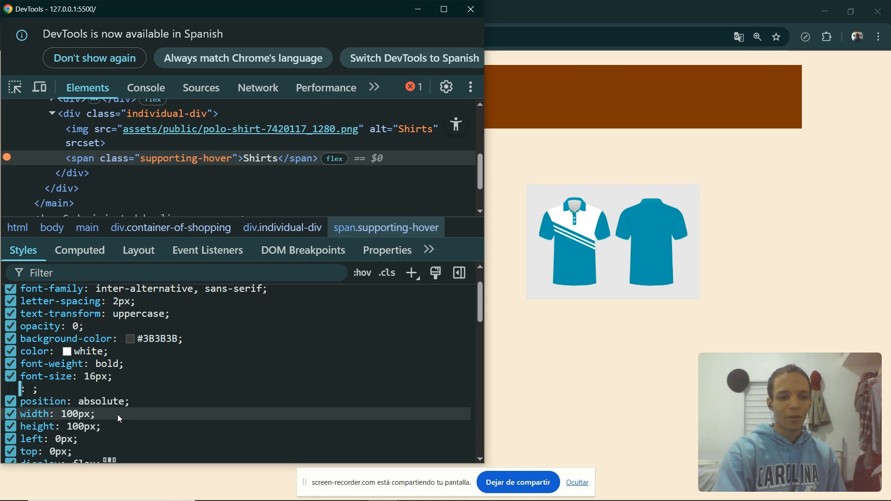
Set the span's left and top values to auto.
click(79, 416)
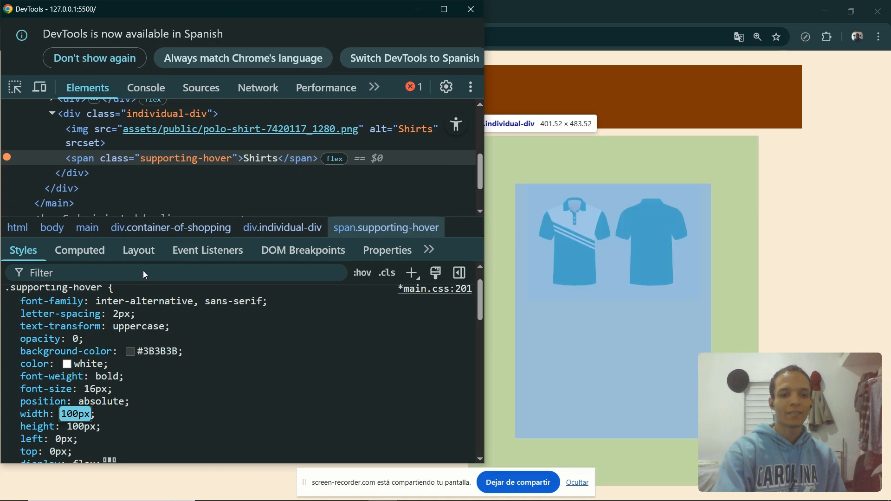
scroll(96, 408, down, 2)
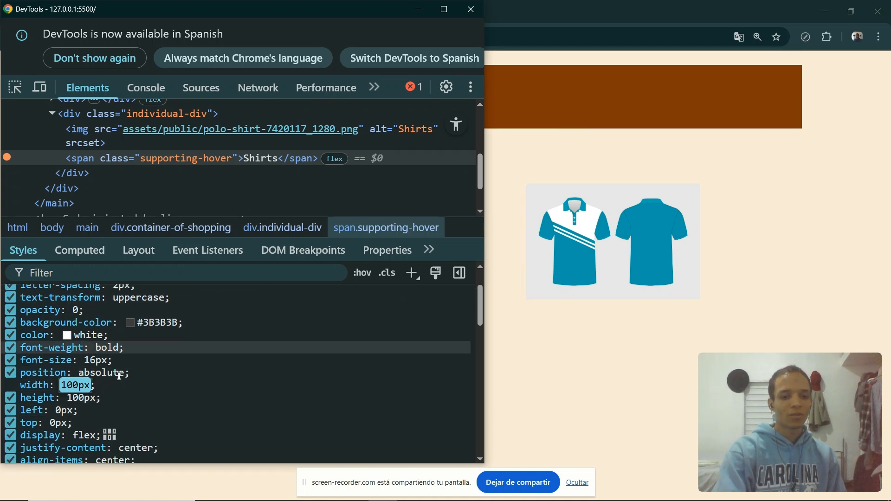
click(64, 407)
text(a)
key(Return)
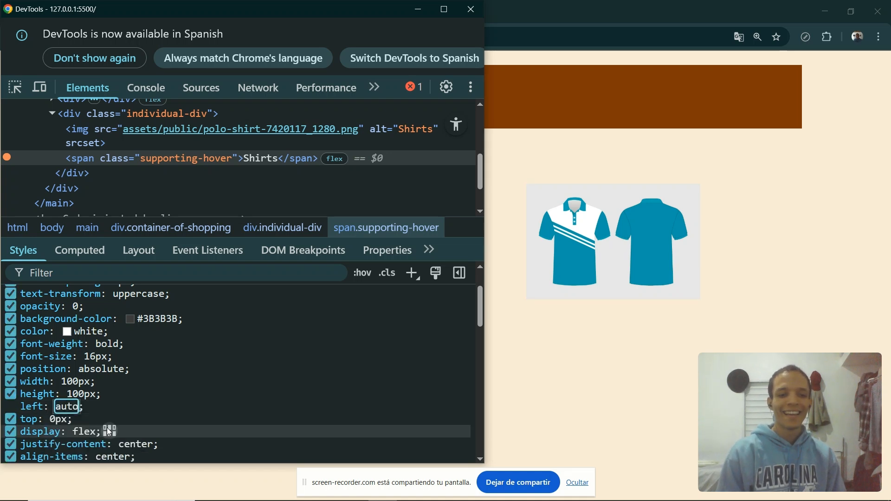
key(Tab)
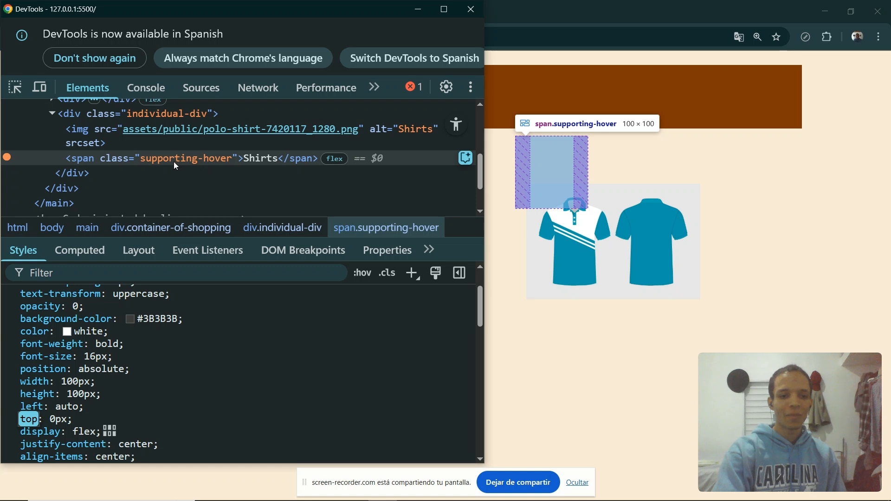
key(Tab)
text(au)
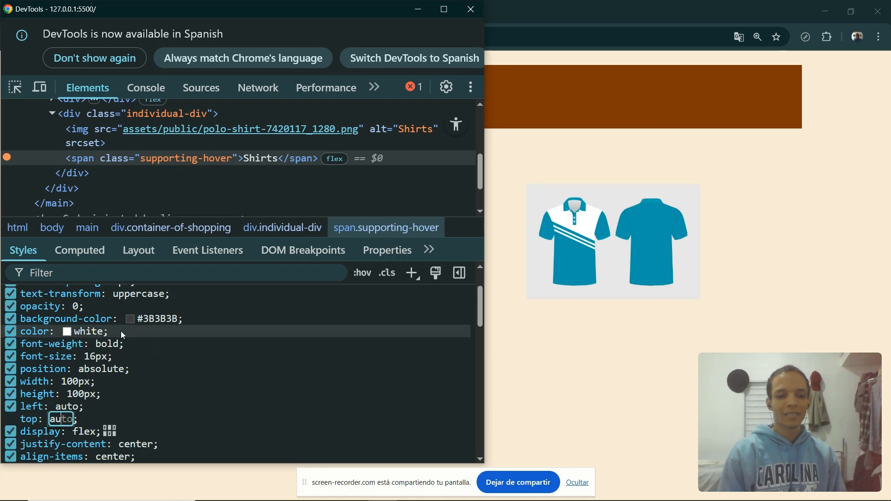
key(Tab)
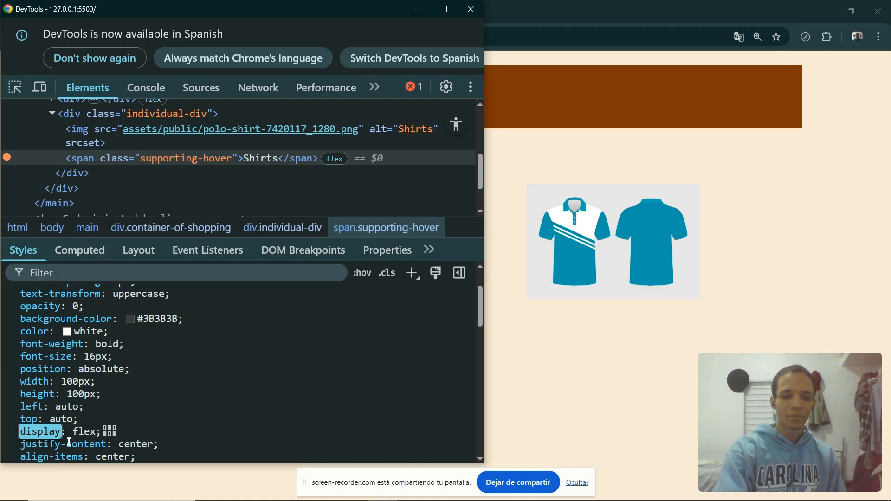
Disable the left and top declarations of the supporting-hover rule.
scroll(91, 389, down, 2)
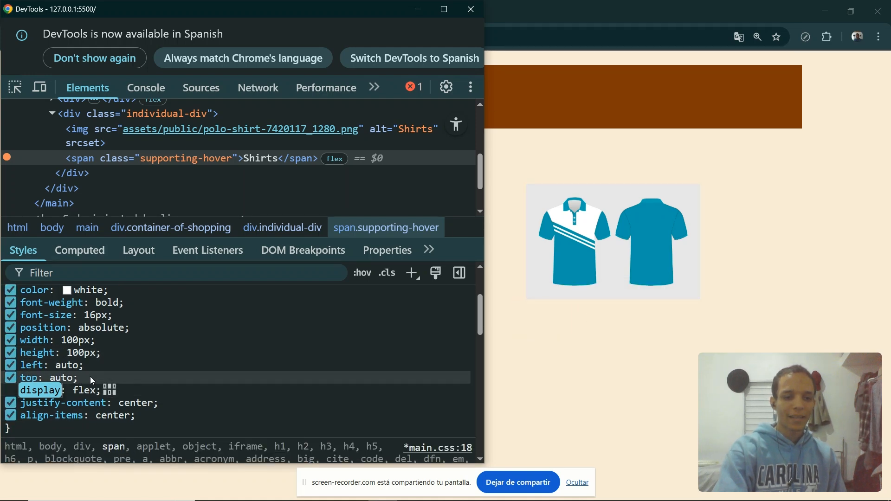
click(10, 365)
scroll(50, 367, down, 2)
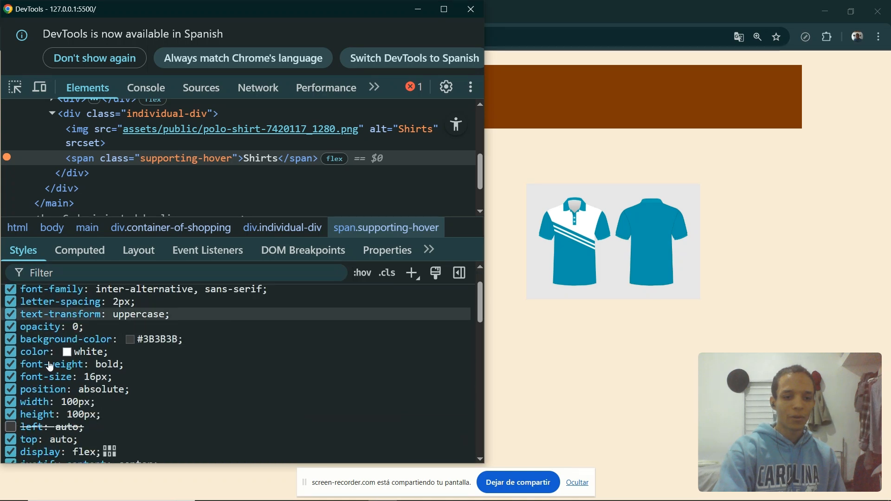
click(10, 439)
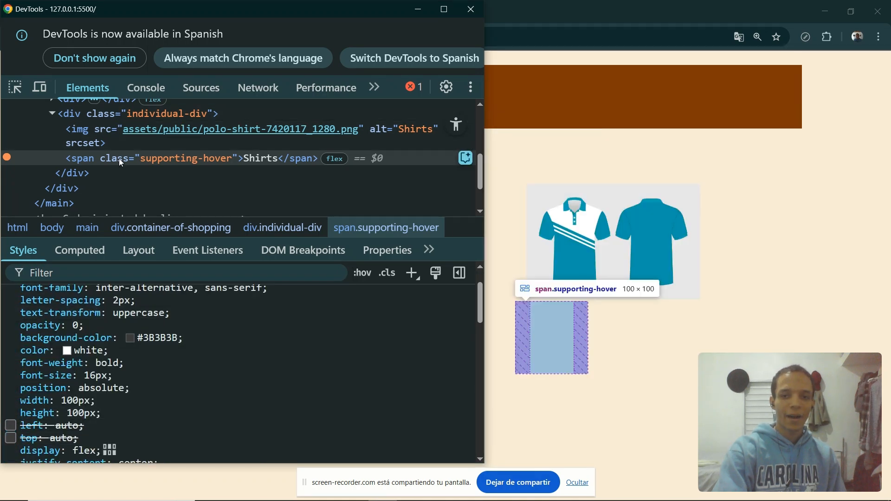
Select the individual-div element and add display: flex to its rule.
scroll(90, 353, down, 2)
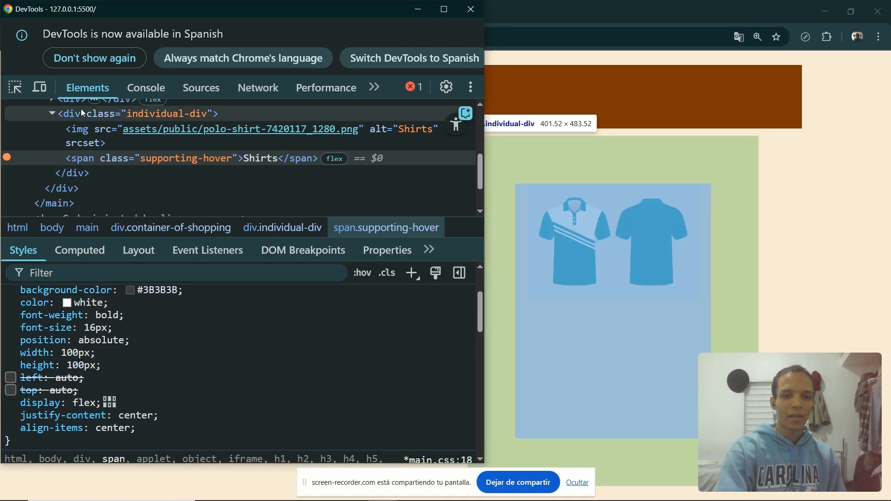
click(81, 113)
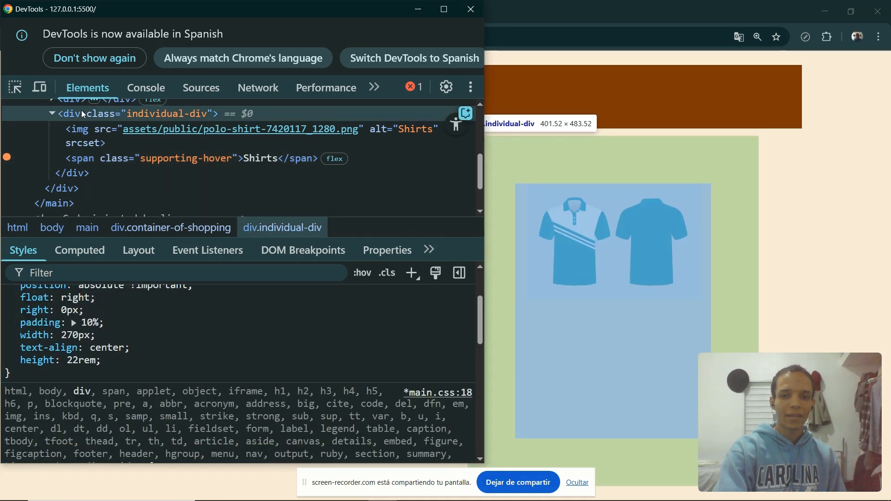
scroll(108, 374, up, 1)
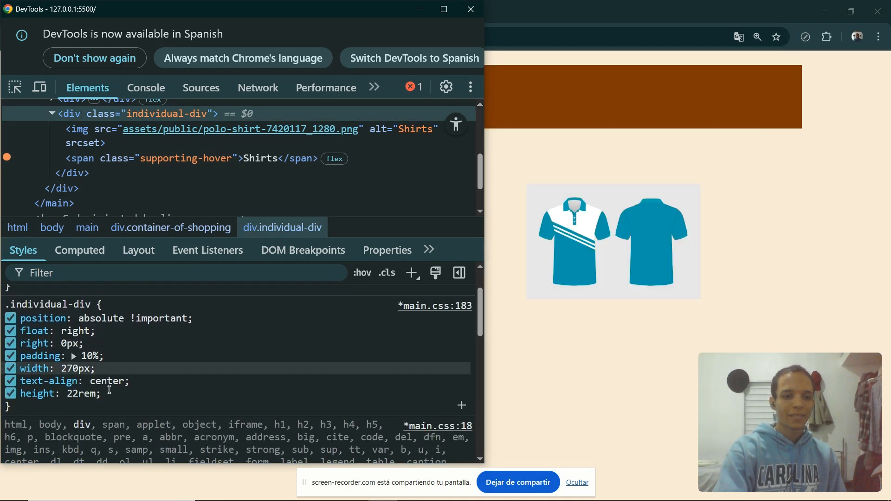
click(110, 402)
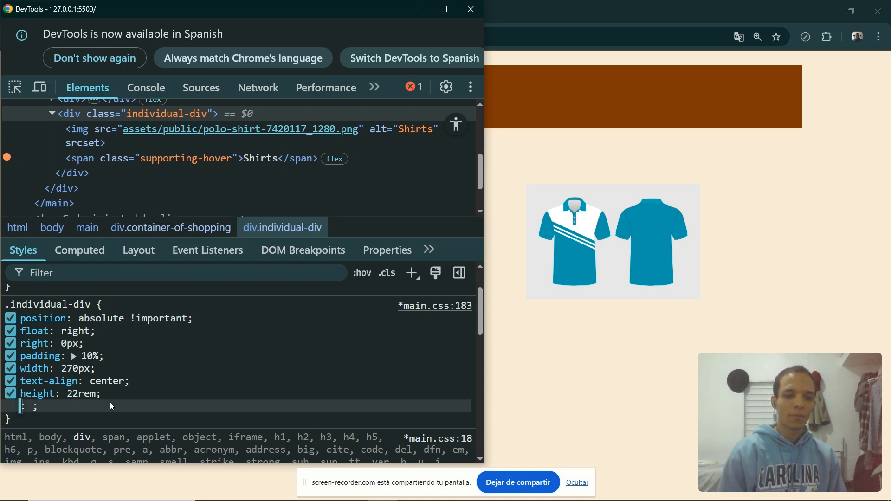
text(displ)
key(Tab)
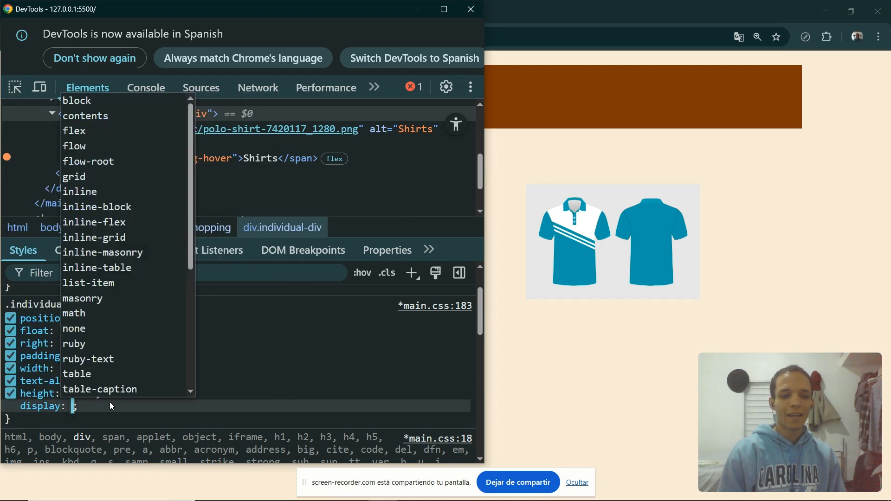
text(flex)
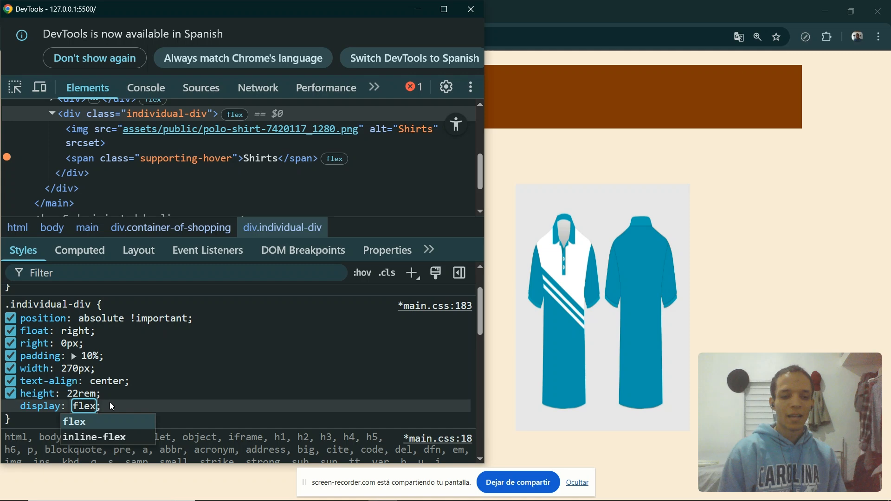
key(Down)
key(Up)
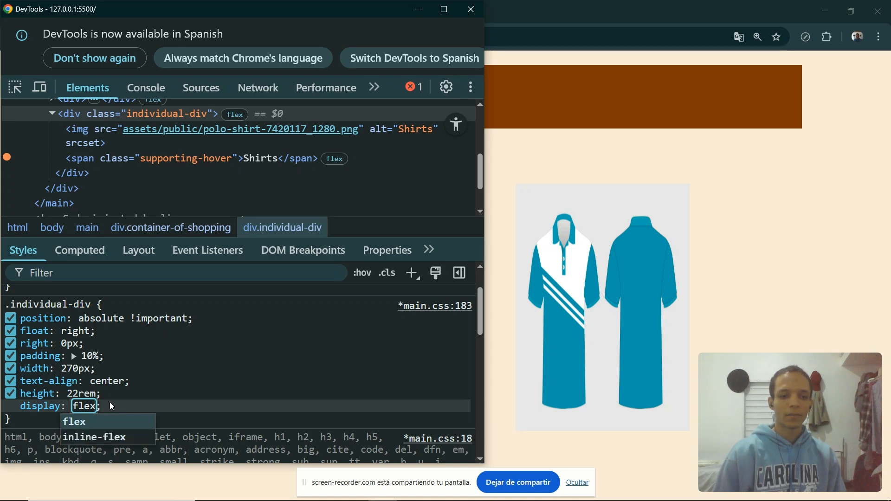
key(Return)
Add justify-content, text-align and align-items set to center to the individual-div rule, disabling its original text-align declaration.
text(jus)
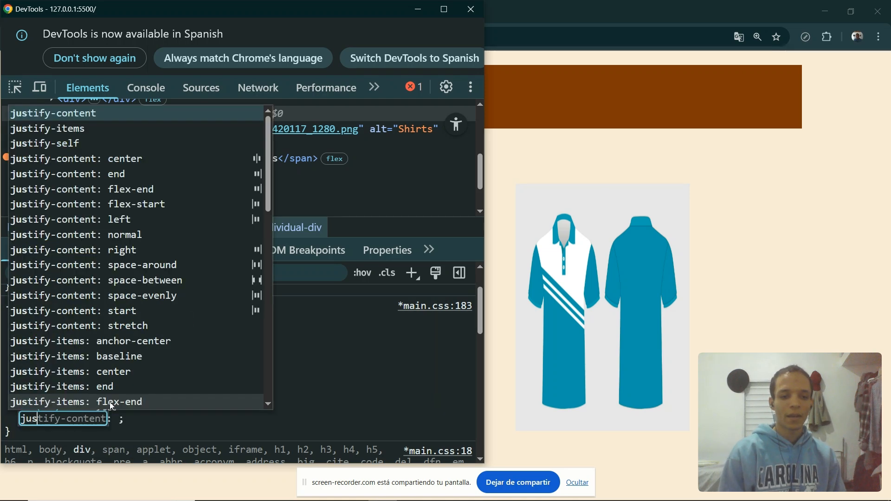
key(Tab)
text(ce)
key(Return)
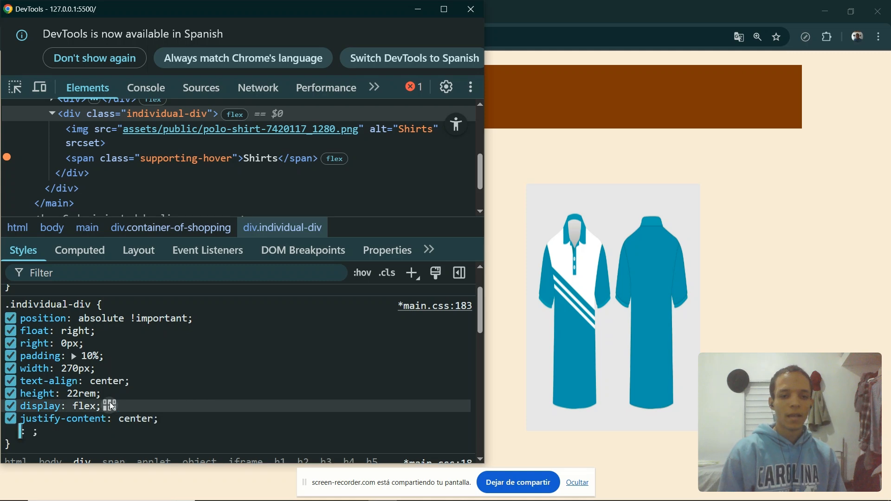
text(text)
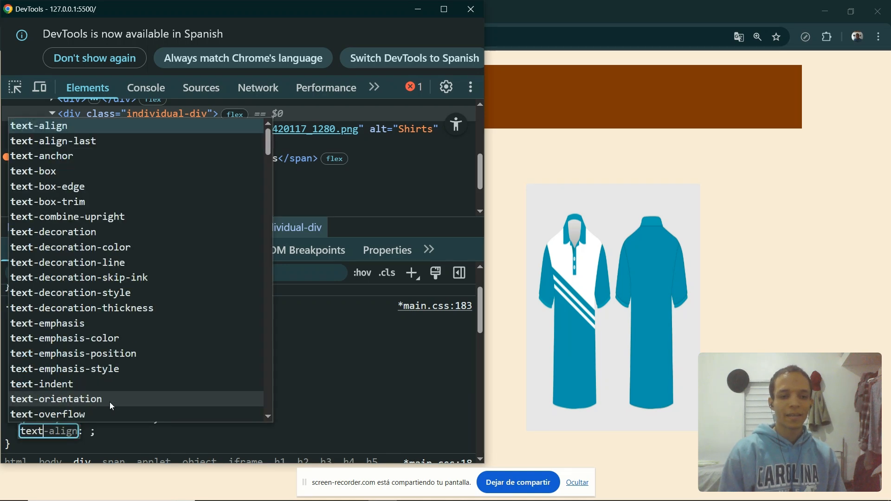
key(Tab)
text(ce)
key(Return)
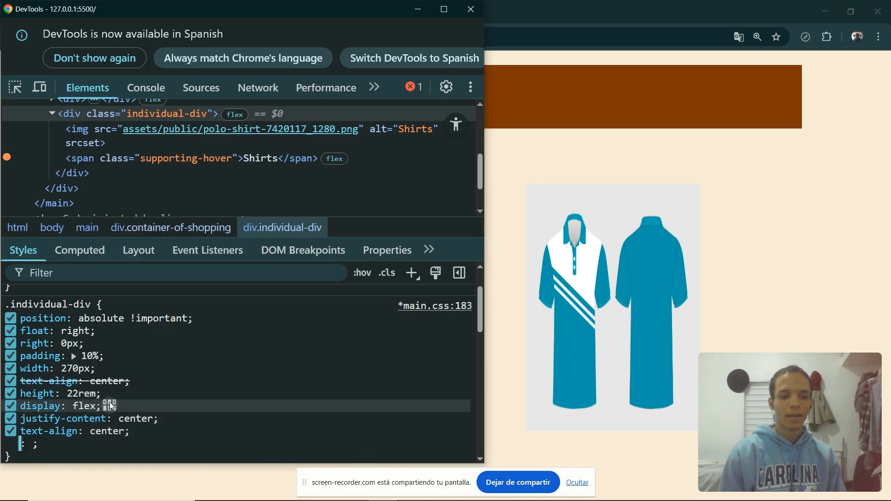
text(align)
key(Tab)
text(cent)
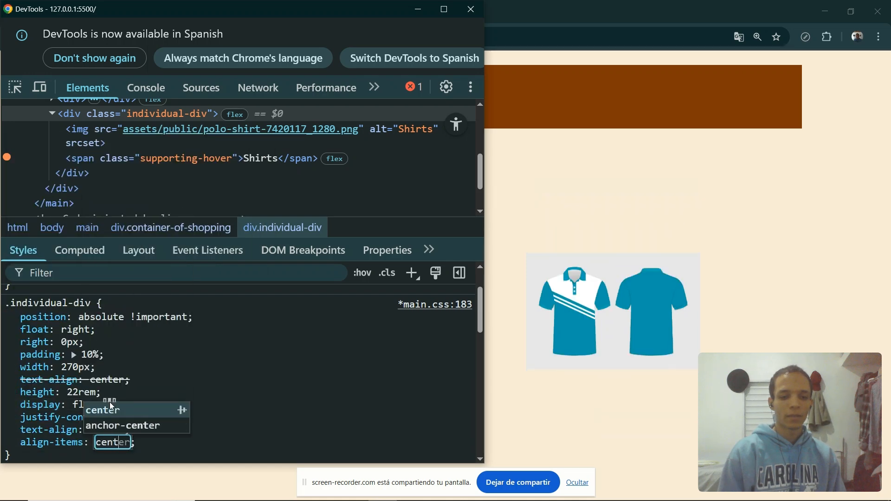
key(Return)
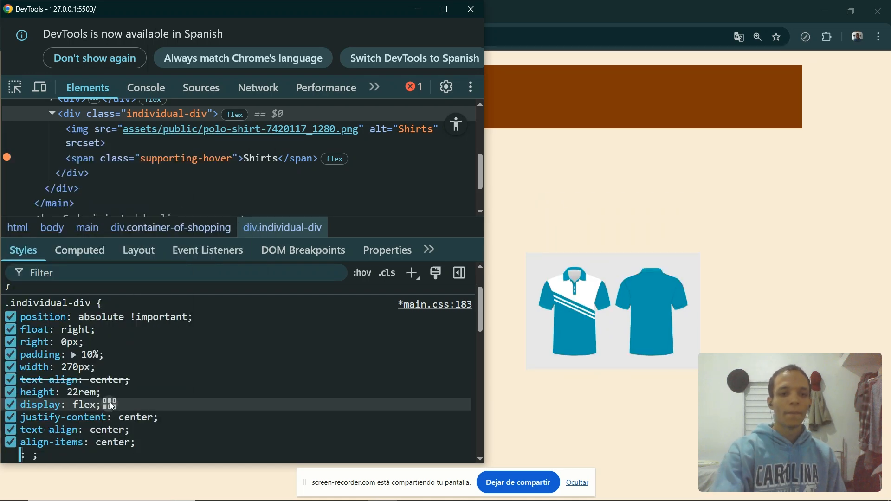
click(16, 380)
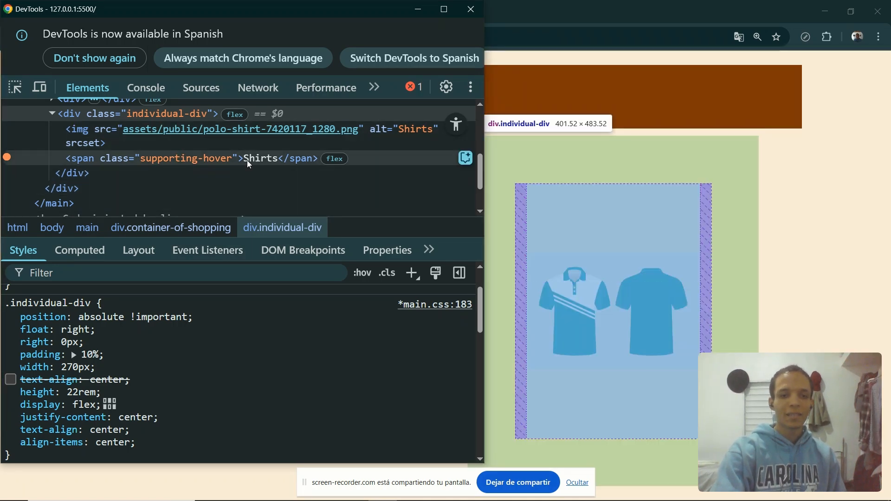
Select the supporting-hover span and step its width up to 230px.
click(241, 159)
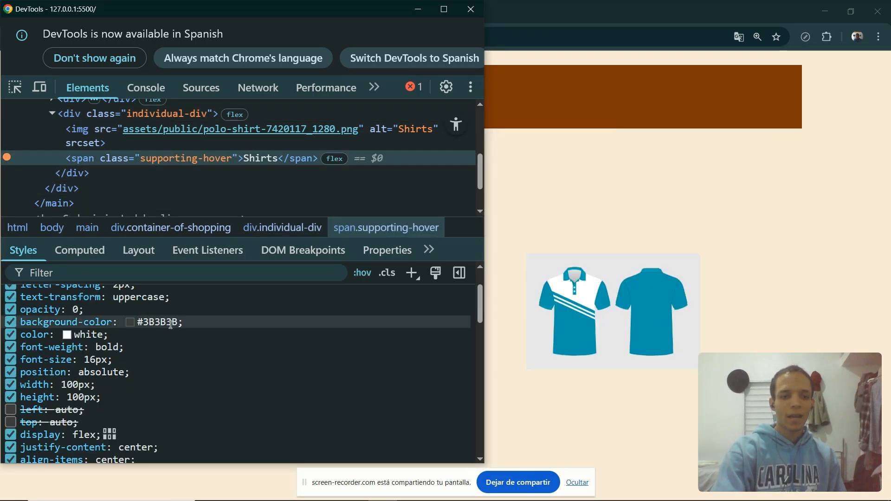
scroll(96, 421, down, 1)
click(75, 369)
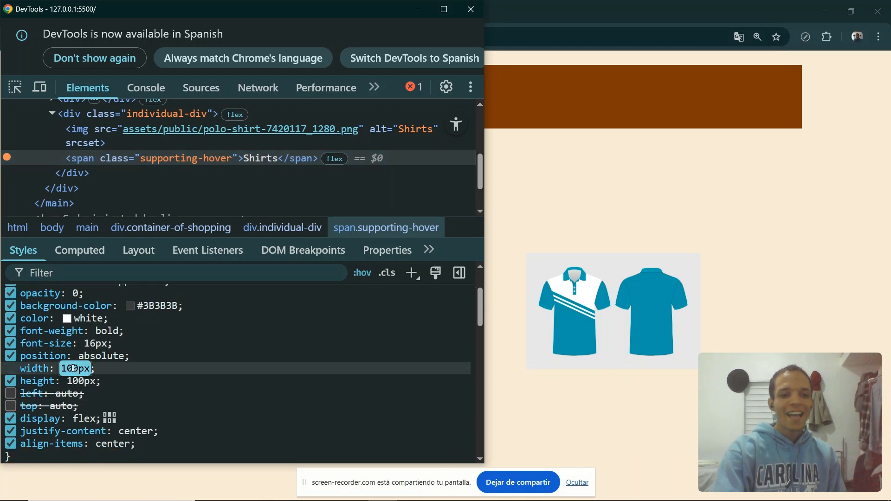
key(shift+Up)
key(shift+Up)
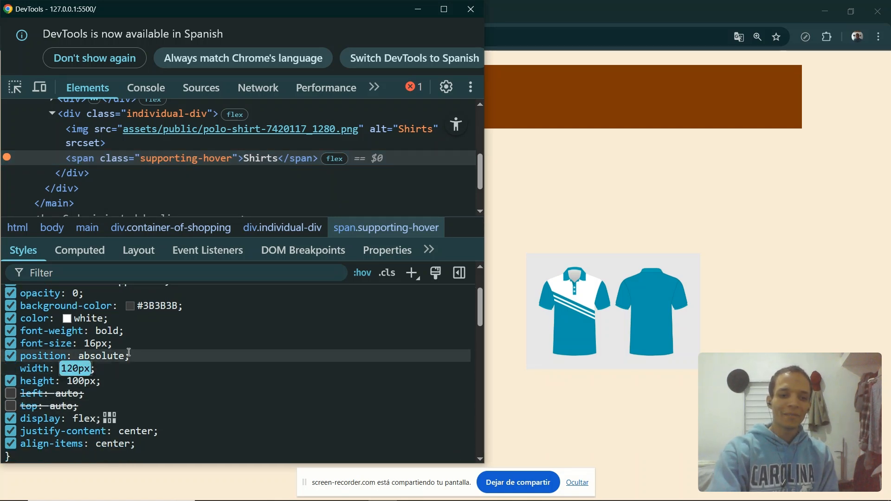
key(shift+Up)
key(shift+Up)
key(shift+Up)
key(shift+Up)
key(shift+Up)
key(shift+Up)
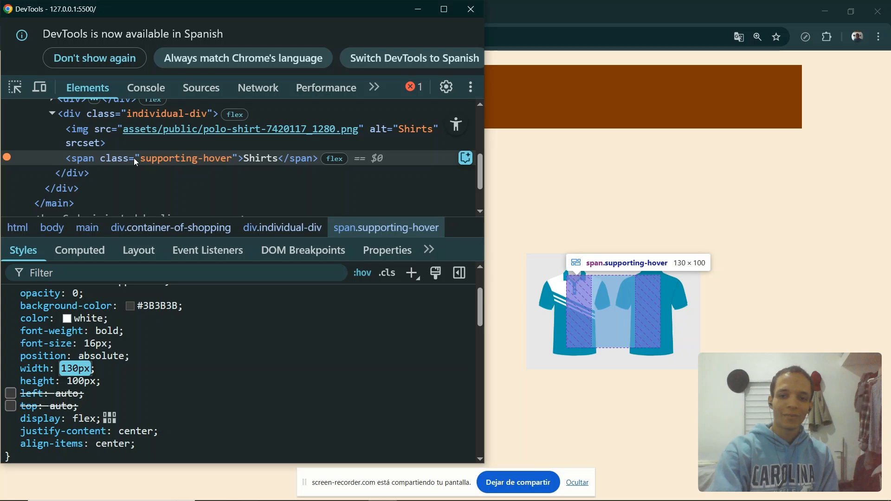
key(shift+Up)
key(shift+Up)
key(shift+Up)
key(shift+Up)
key(shift+Up)
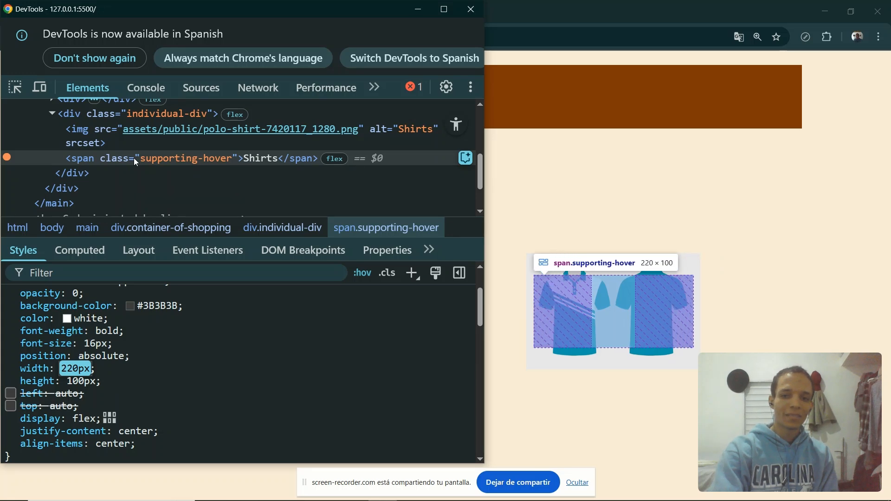
scroll(87, 380, up, 3)
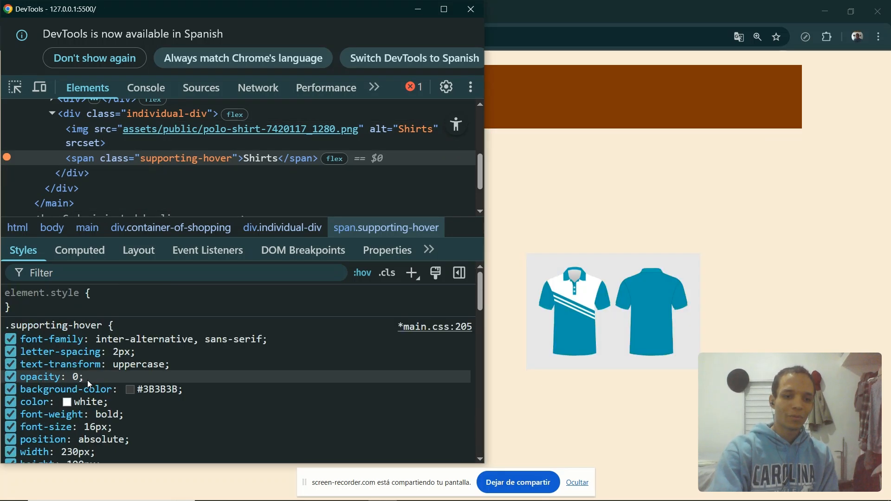
Set the span's width and height to 230px.
scroll(124, 398, down, 1)
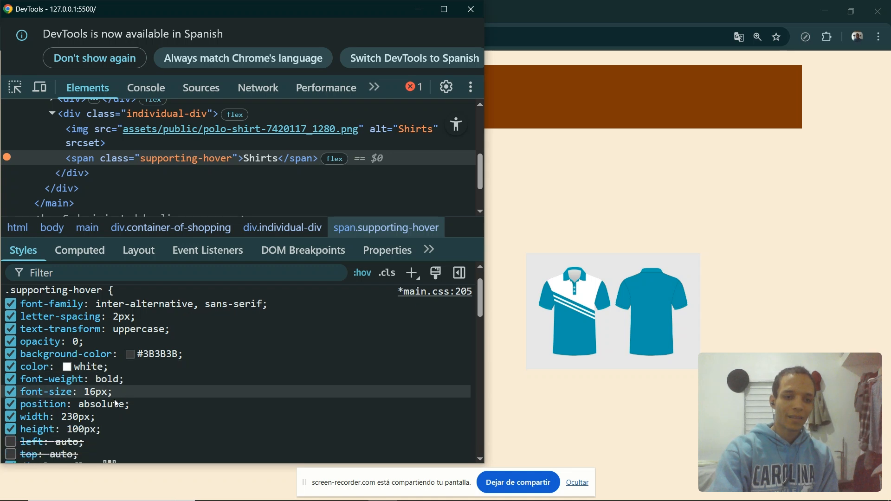
click(86, 416)
key(Tab)
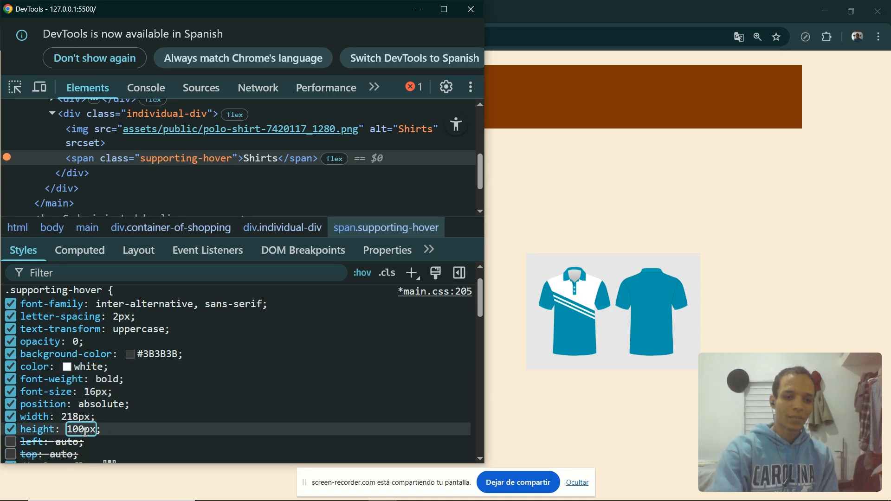
key(shift+Tab)
text(230)
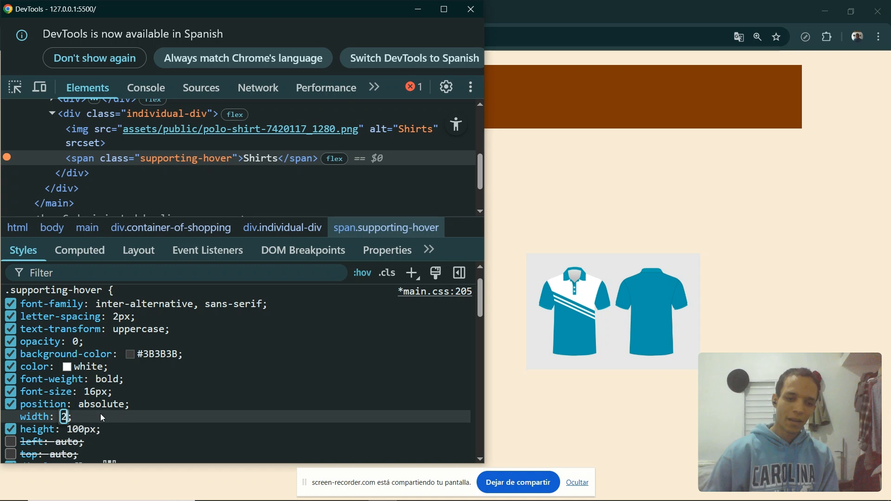
key(Tab)
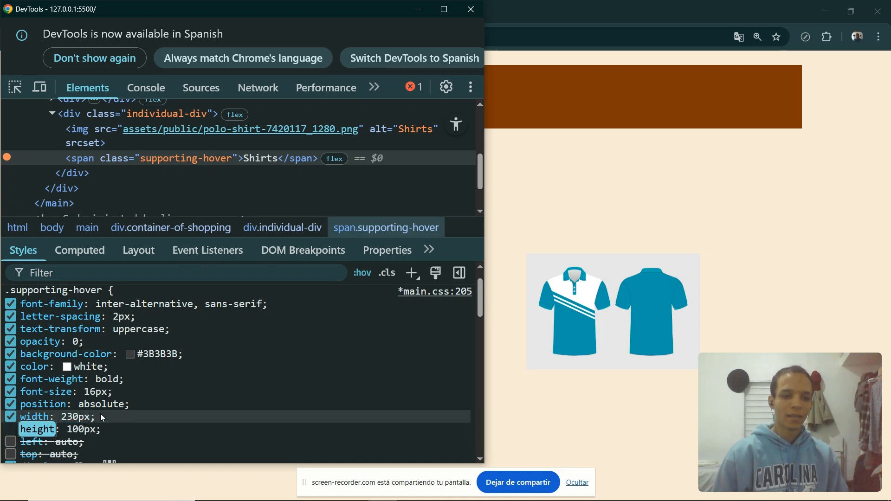
text(230px)
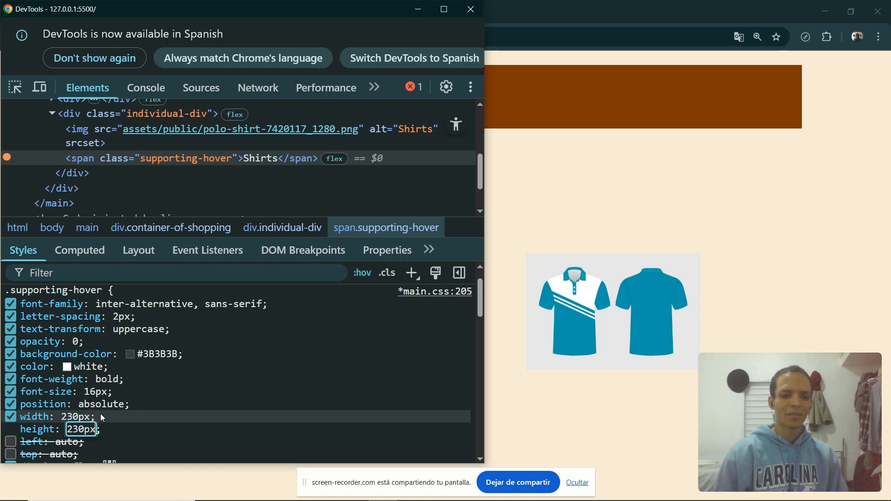
key(Tab)
scroll(92, 385, down, 2)
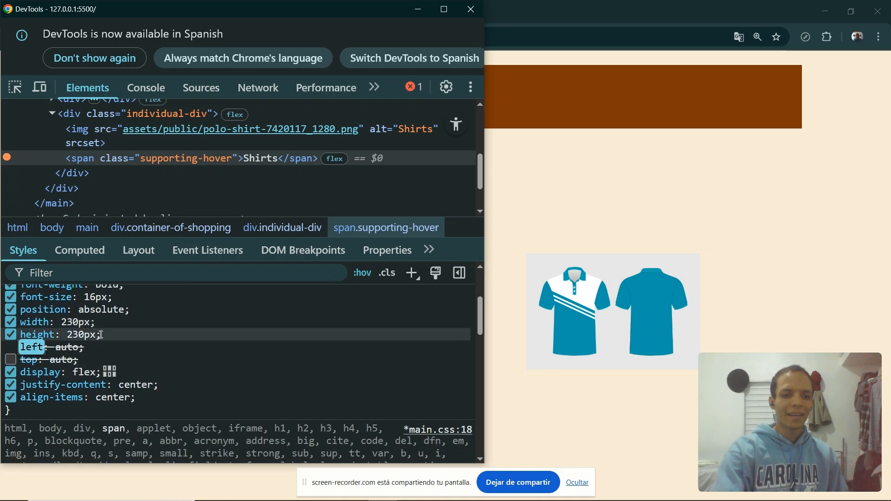
Switch to the code editor and replace the supporting-hover width and height lines in main.css with width: 230px.
drag(103, 334, 27, 320)
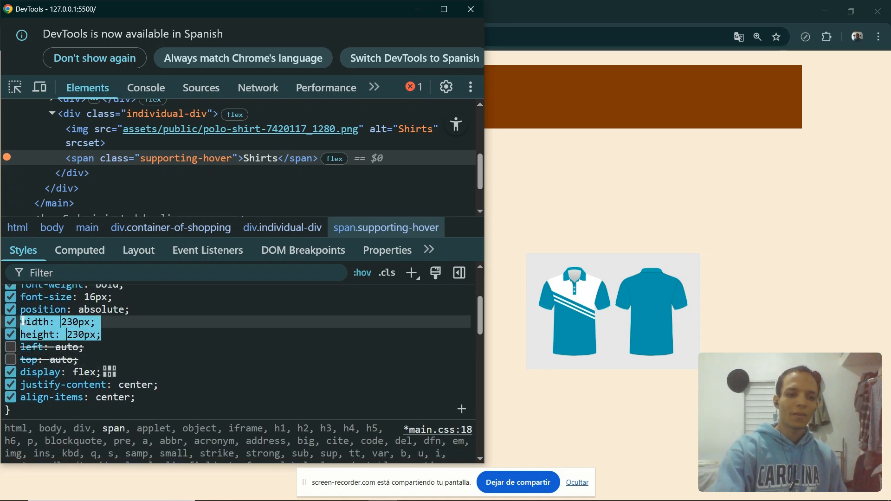
key(alt+Tab)
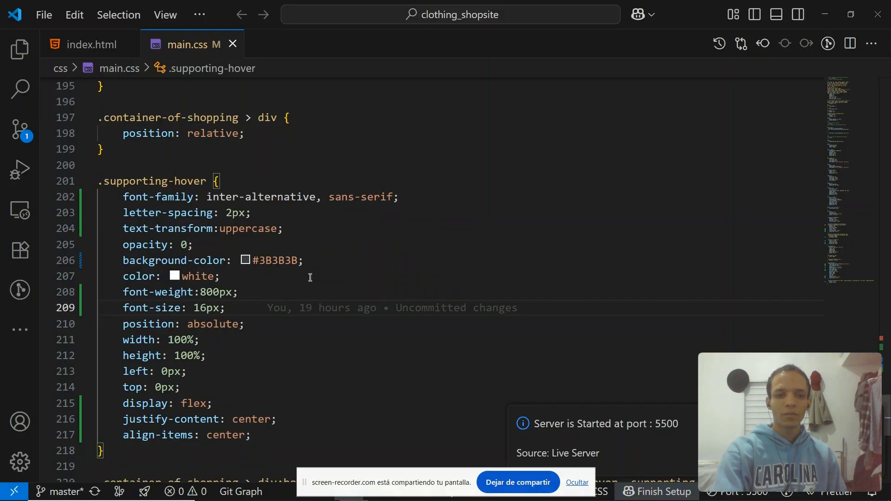
drag(208, 356, 121, 342)
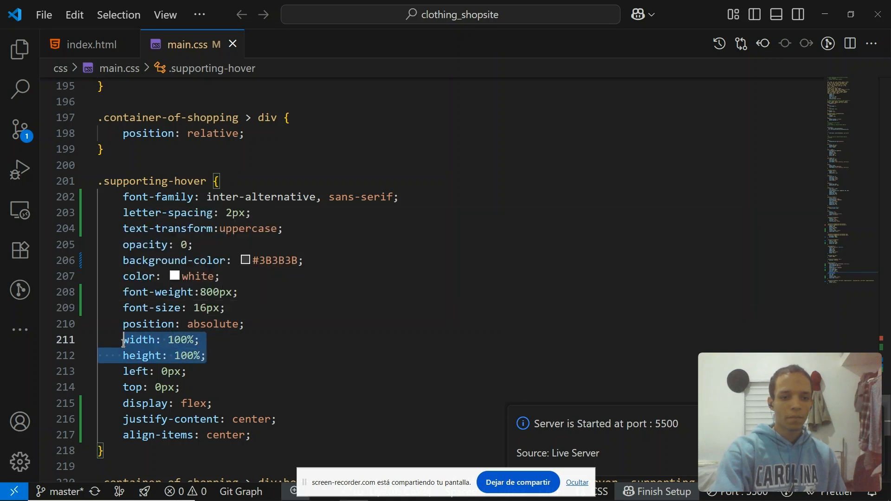
text(wid)
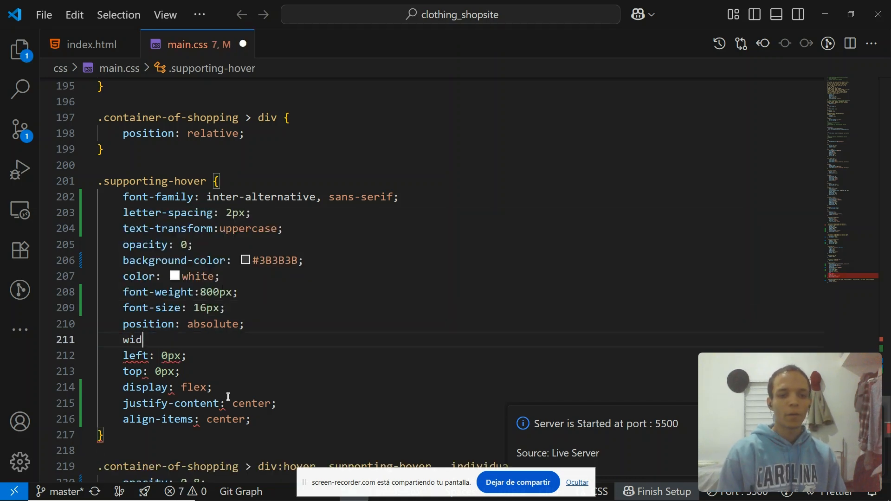
text(th: 230)
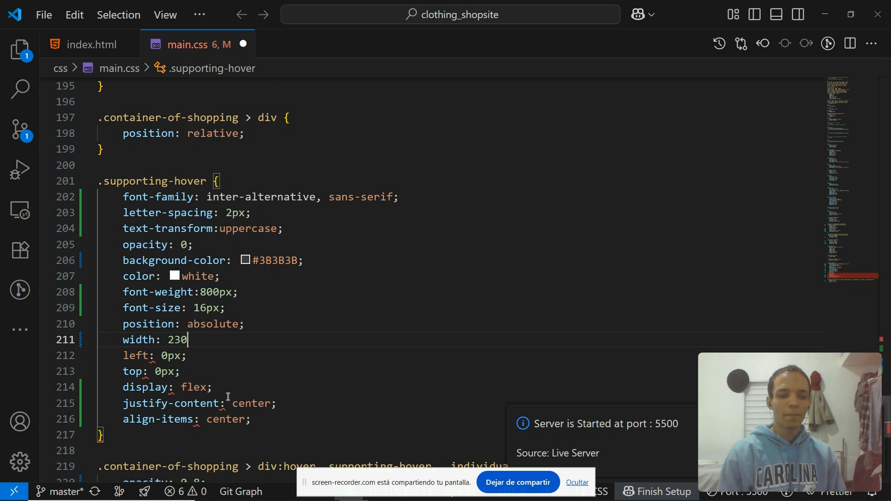
text(px;)
key(Down)
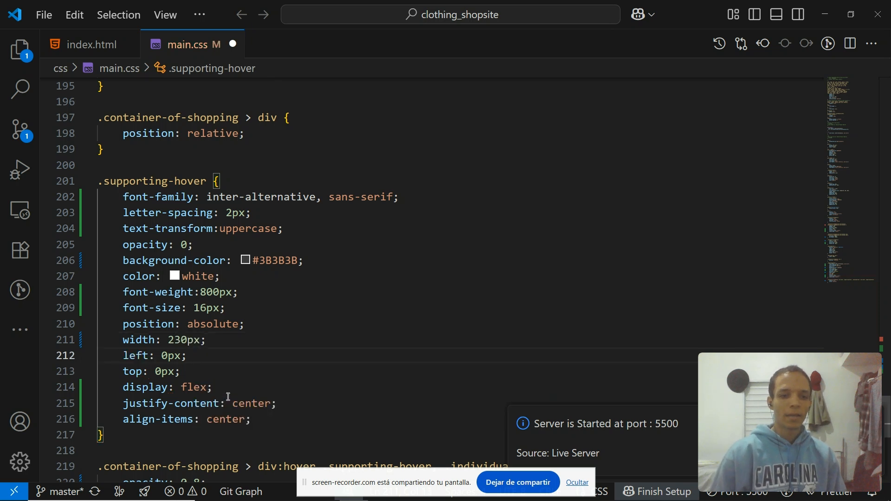
key(Down)
key(Up)
key(Down)
Replace the left and top declarations of the supporting-hover rule with height: 230px.
key(shift+Up)
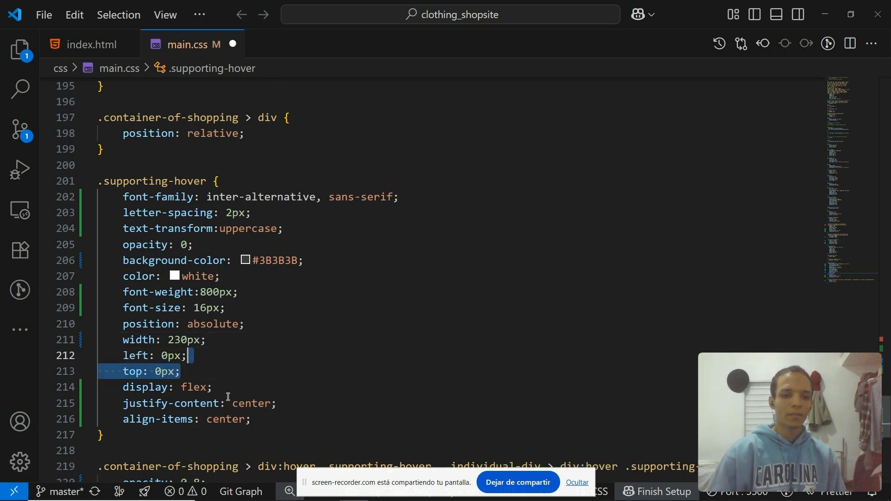
key(Home)
key(shift+Down)
key(shift+Down)
key(Up)
key(Down)
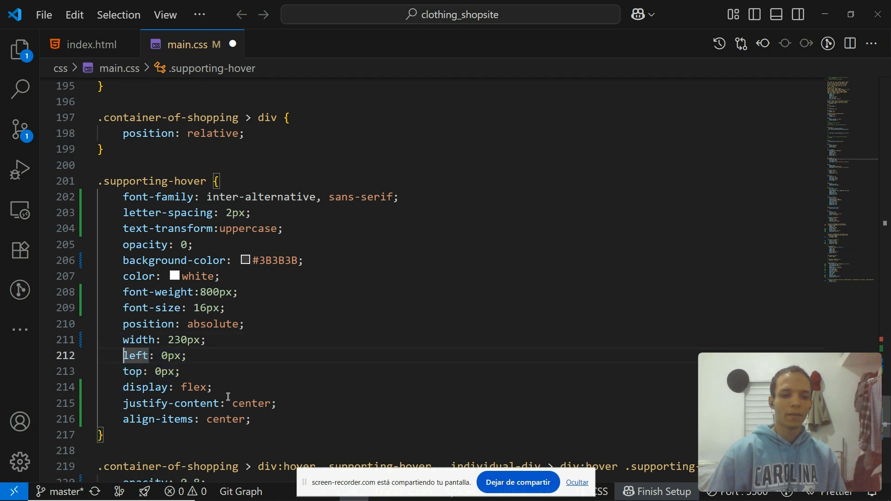
key(Down)
key(Up)
key(shift+Up)
key(shift+Down)
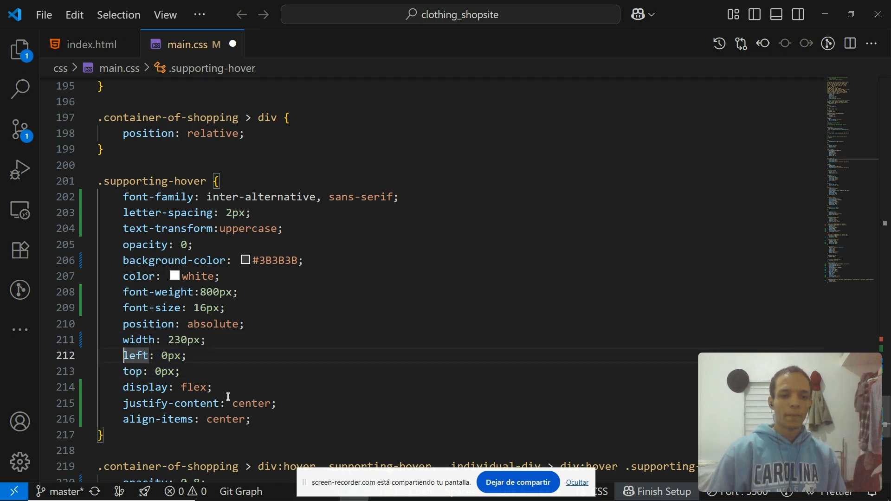
key(shift+Down)
key(End)
key(shift+Up)
key(shift+Home)
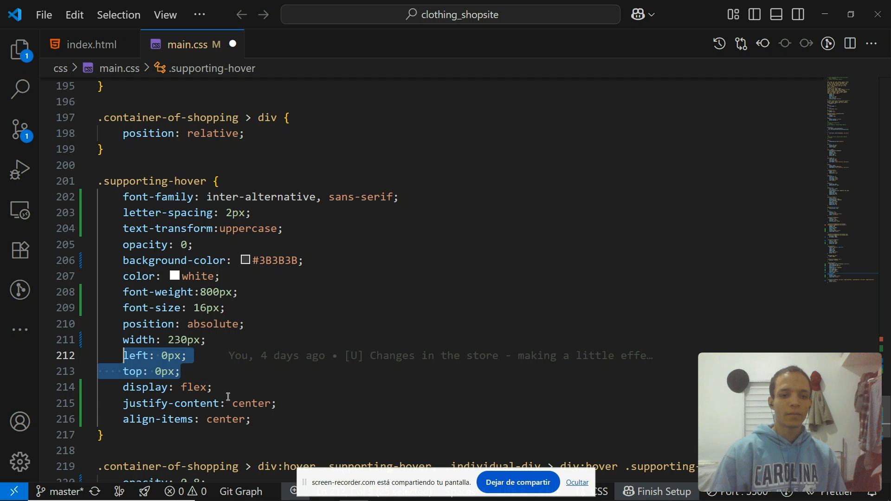
key(shift+Home)
key(BackSpace)
key(BackSpace)
key(Return)
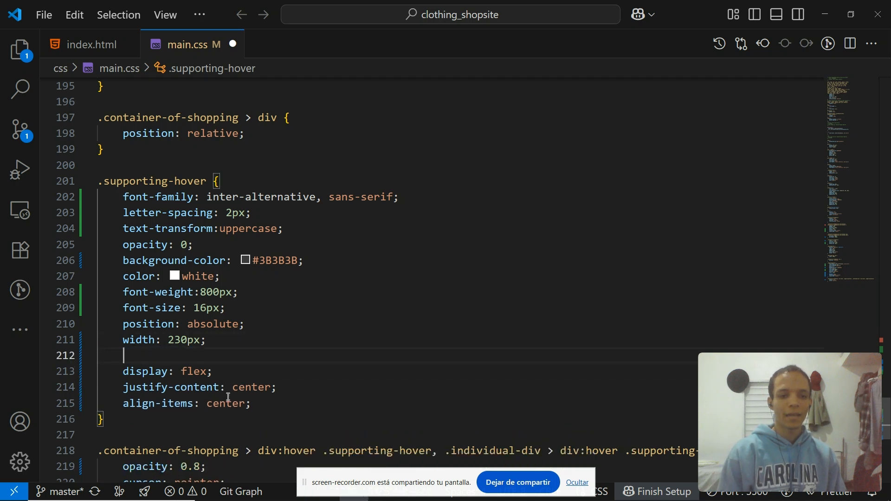
text(height: 230)
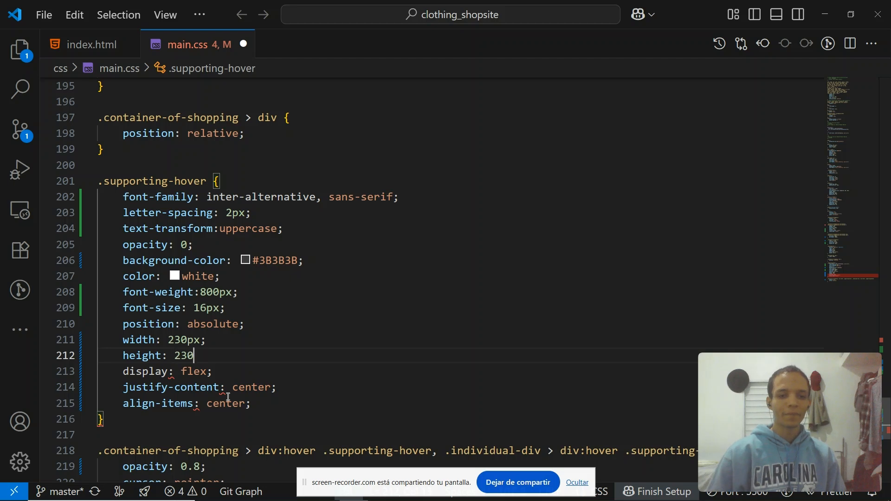
text(px;)
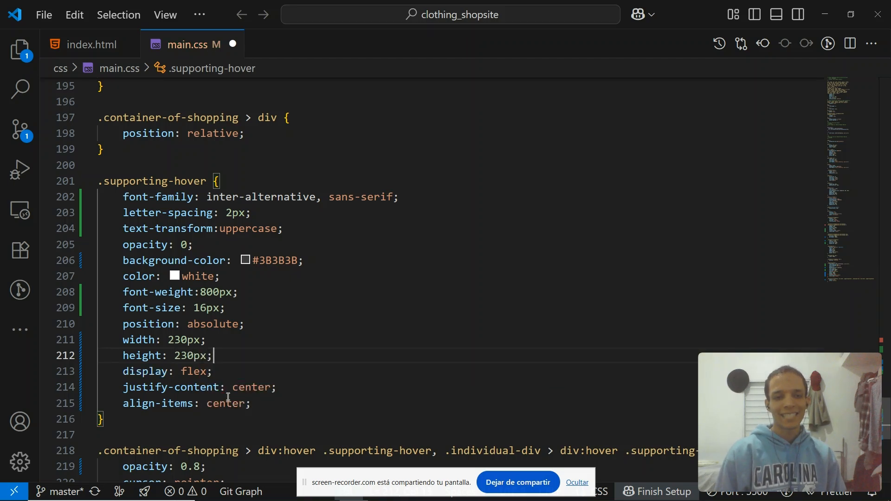
key(alt+Tab)
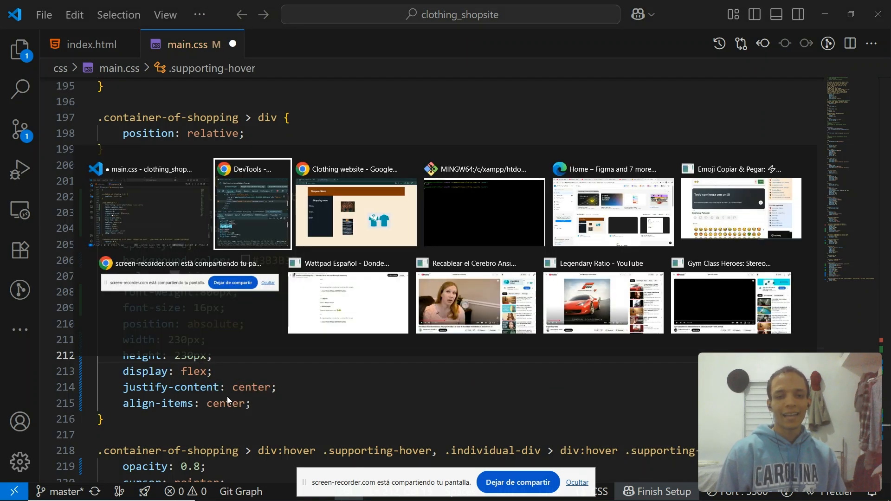
key(alt+Tab)
key(alt+Tab)
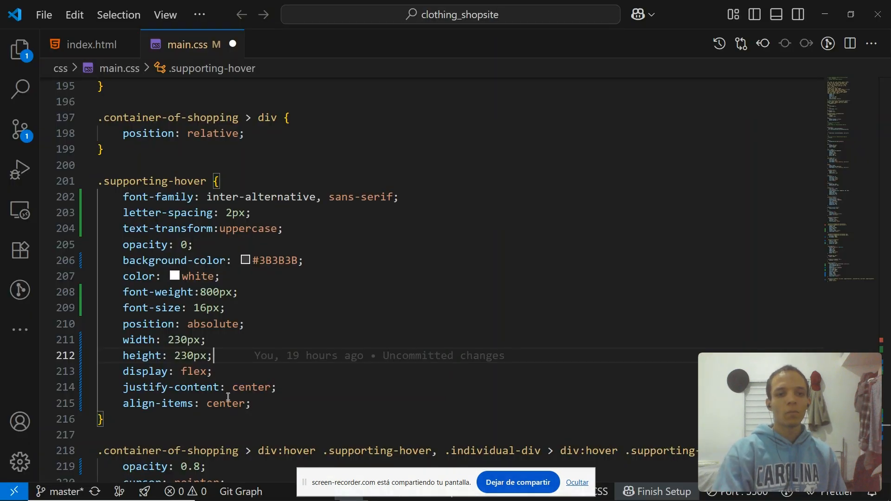
click(207, 181)
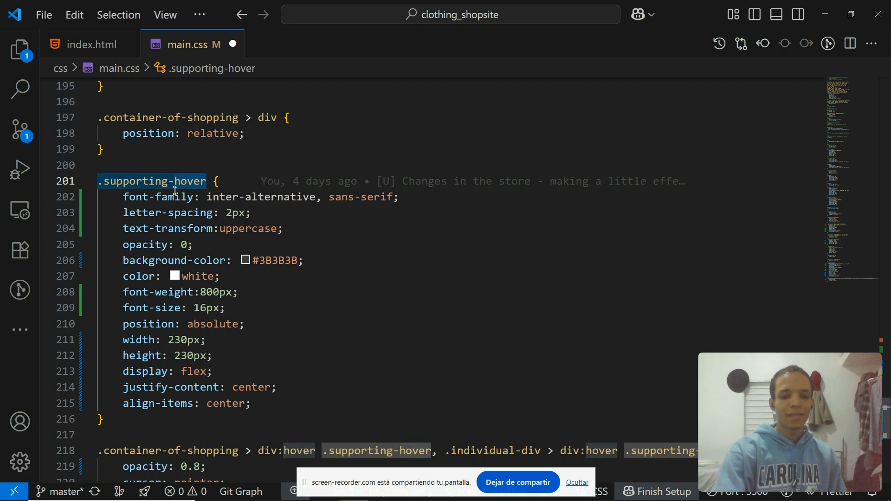
Compare the .individual-div rule in main.css with the individual-div element's styles in DevTools.
click(184, 260)
scroll(217, 338, up, 3)
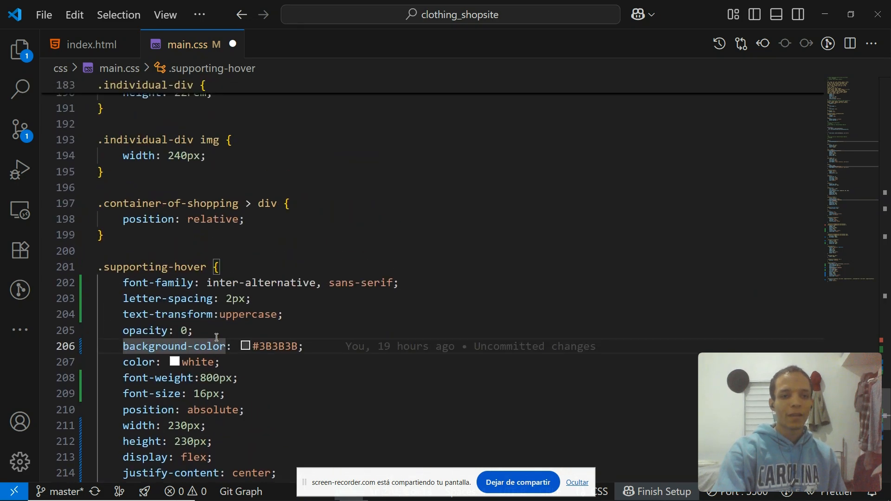
scroll(162, 219, up, 2)
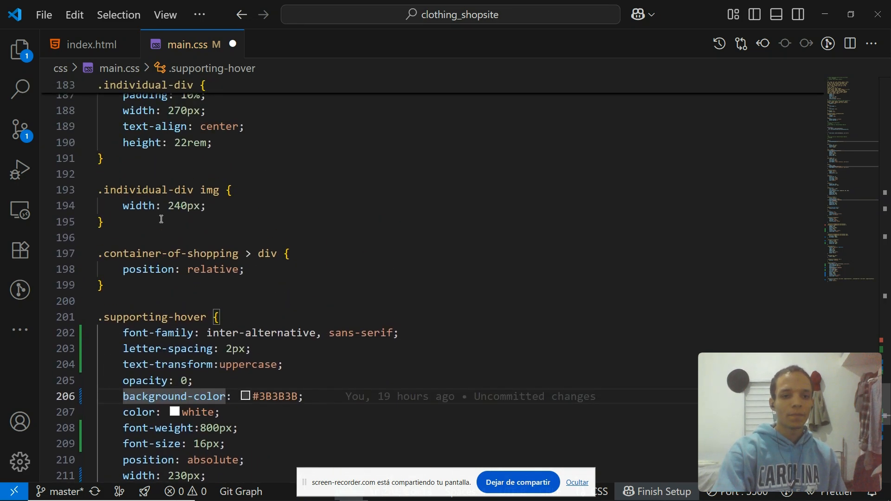
scroll(206, 210, up, 1)
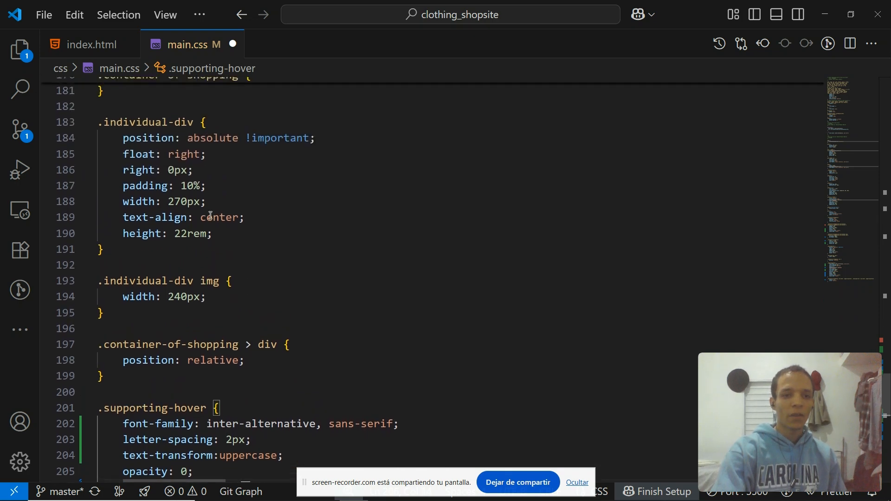
click(217, 233)
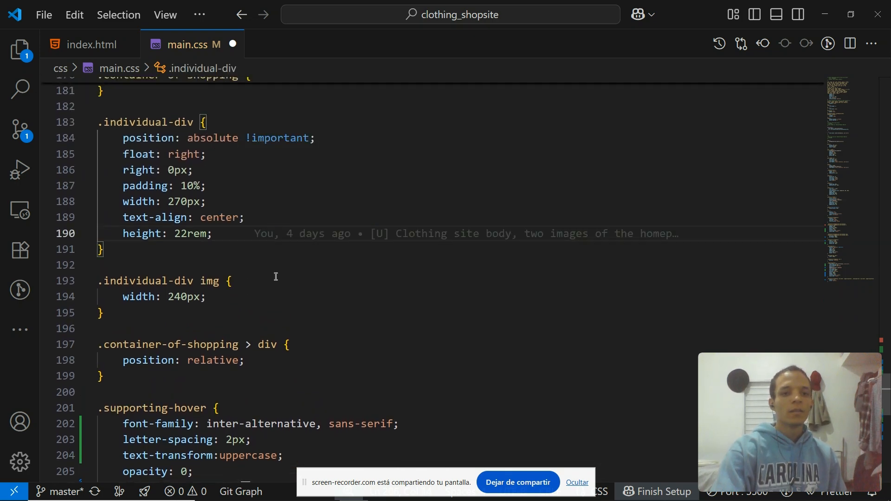
key(alt+Tab)
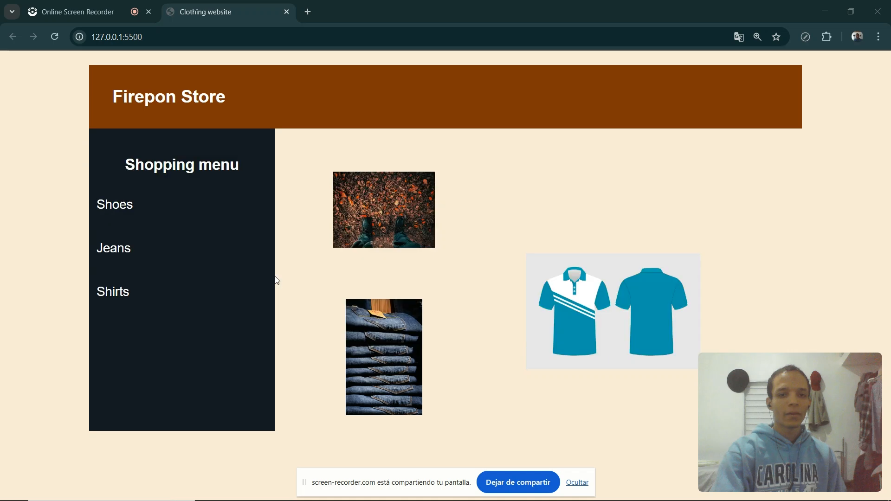
key(alt+Tab)
scroll(137, 155, up, 1)
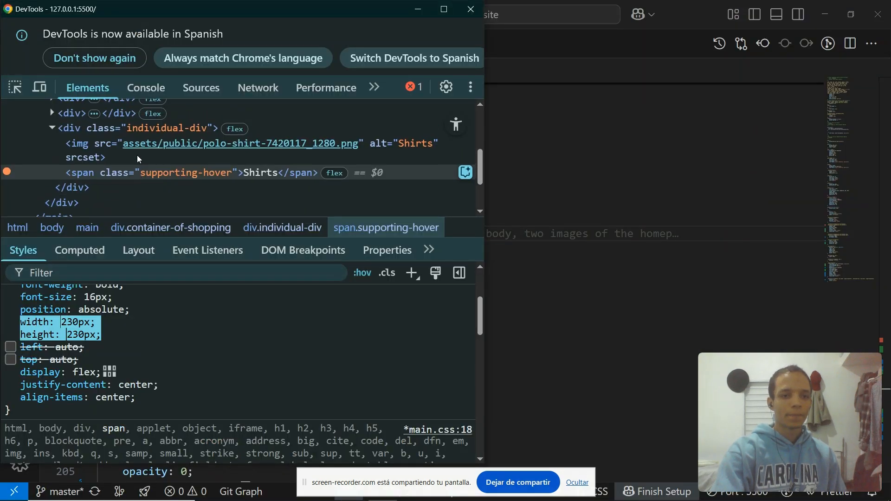
click(120, 131)
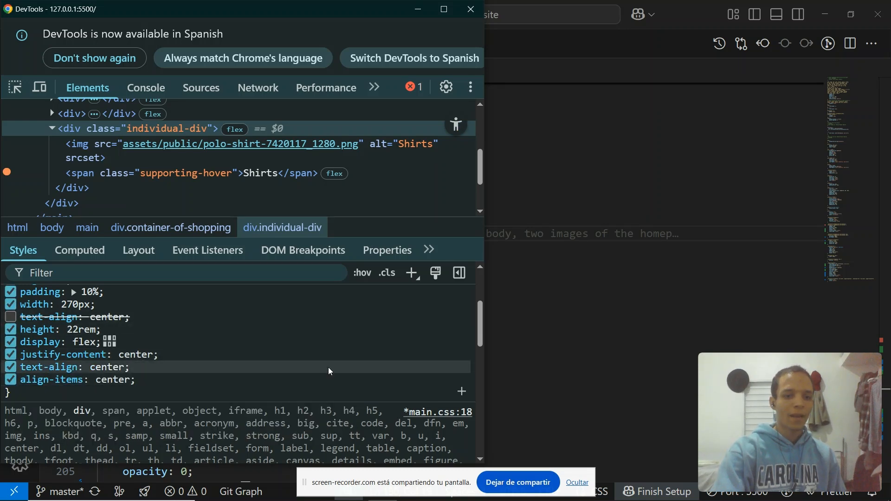
Add display: flex, justify-content: center and align-items: center to the .individual-div rule and save main.css.
click(582, 248)
click(256, 233)
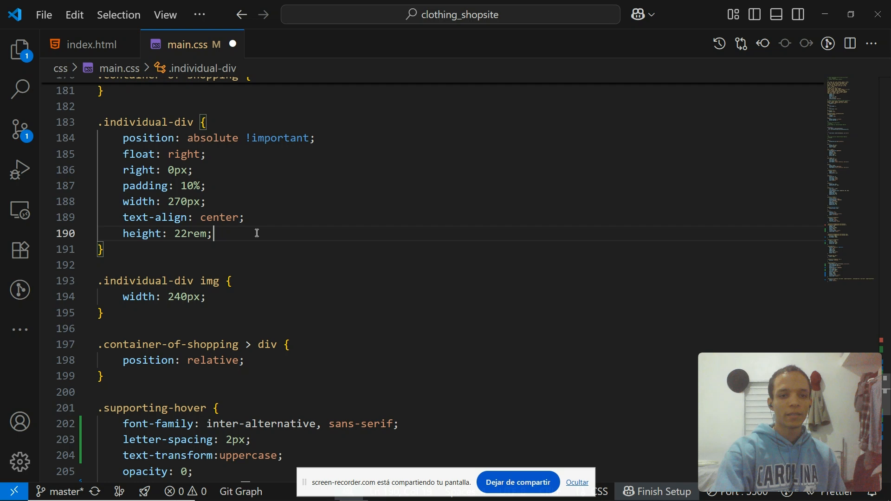
key(Return)
text(disp)
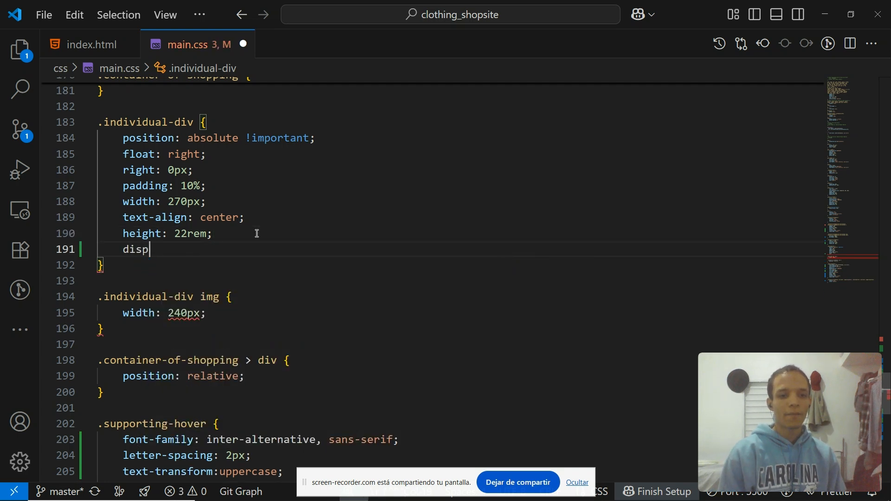
text(lay: flex)
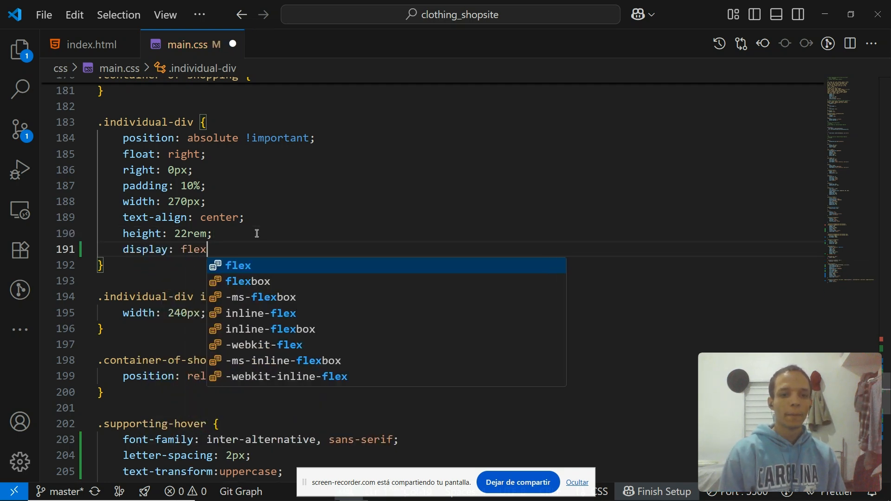
text(;)
key(Return)
text(justi)
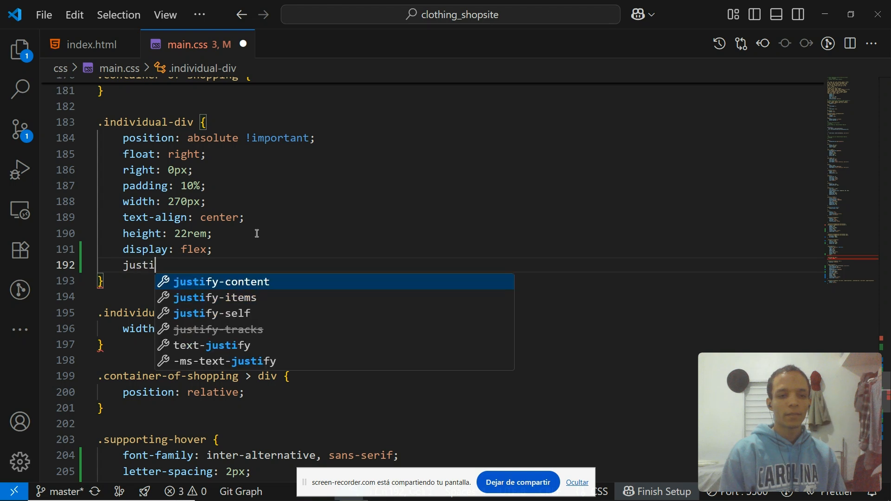
key(Return)
text(center;)
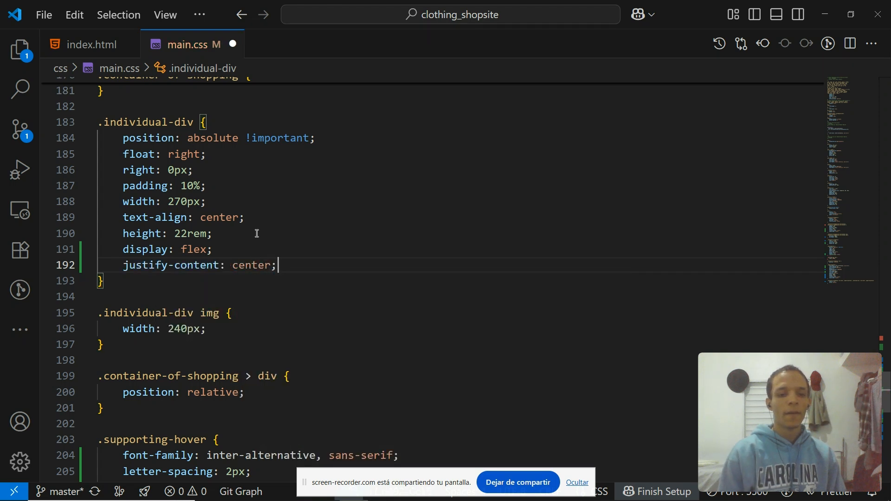
key(Return)
text(align)
key(Return)
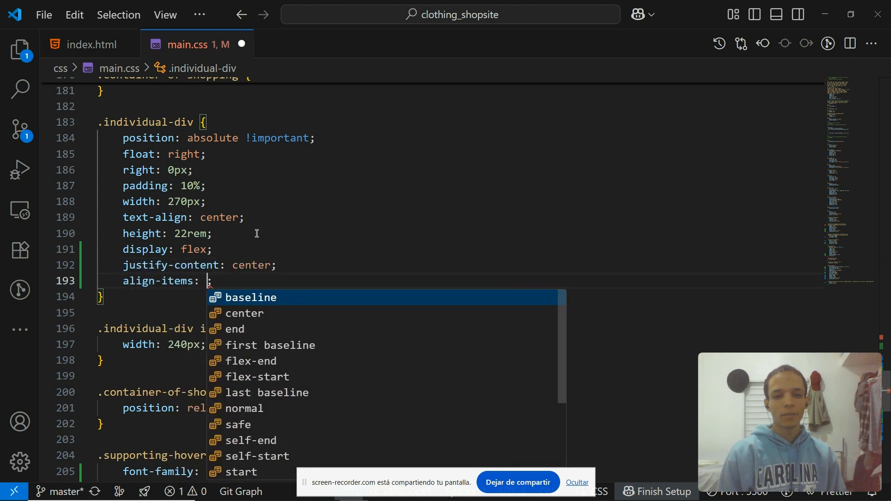
text(center)
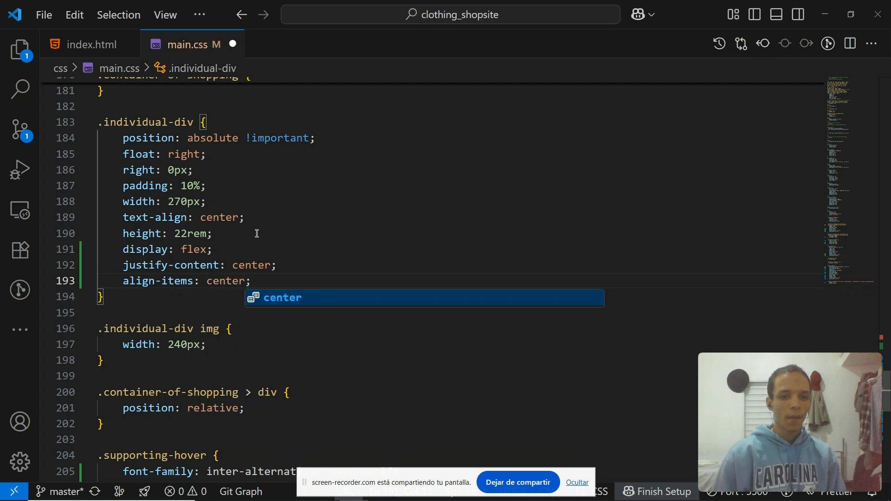
key(End)
click(175, 216)
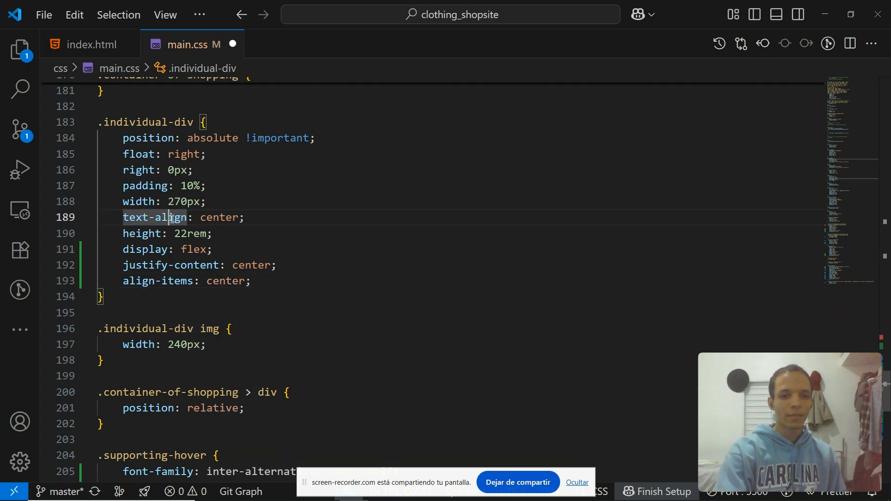
click(238, 218)
key(ctrl+s)
Check the updated store page in the browser after closing the translate popup.
key(alt+Tab)
key(alt+Tab)
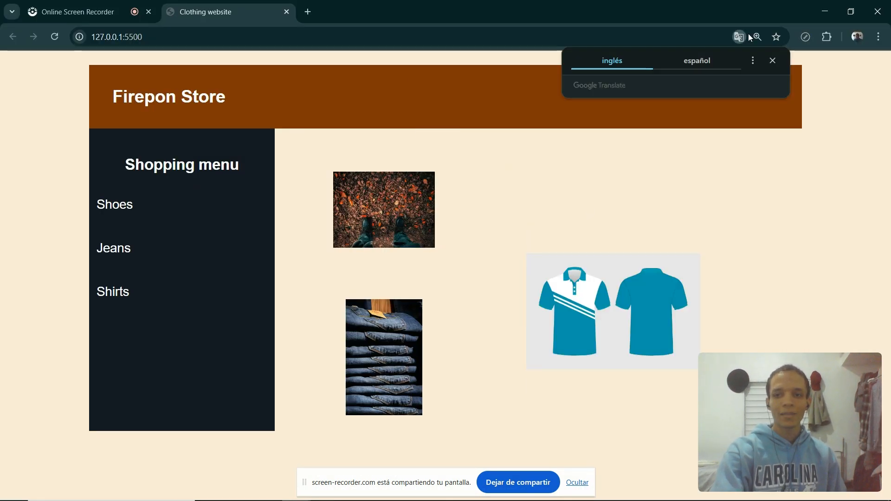
click(772, 61)
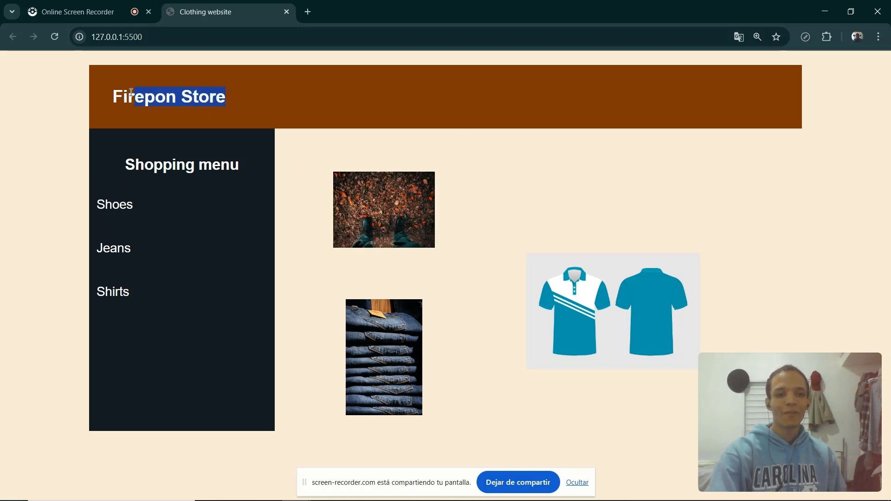
click(295, 106)
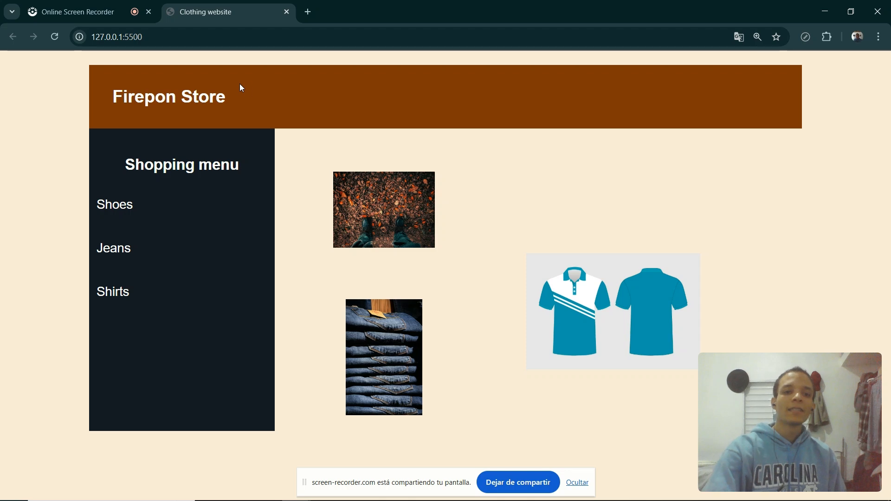
Open the Untitled Figma design of the Firepon Store mockup.
key(alt+Tab)
key(alt+Tab)
key(alt+Tab)
key(alt+Tab)
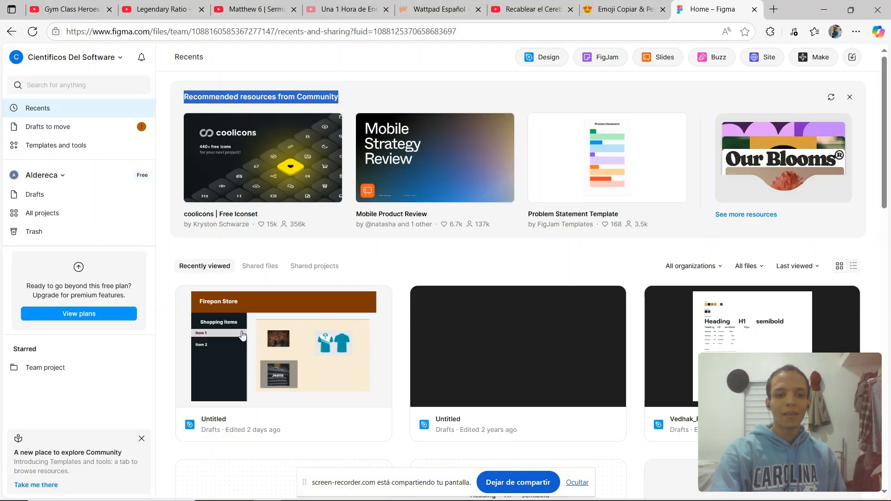
click(241, 334)
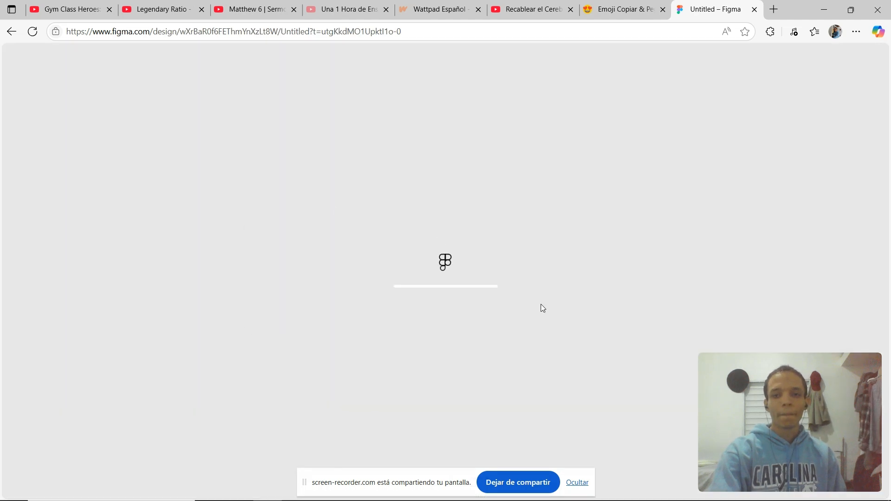
Open a new tab and search Google Images for stereo headsets.
click(772, 8)
text(google.com)
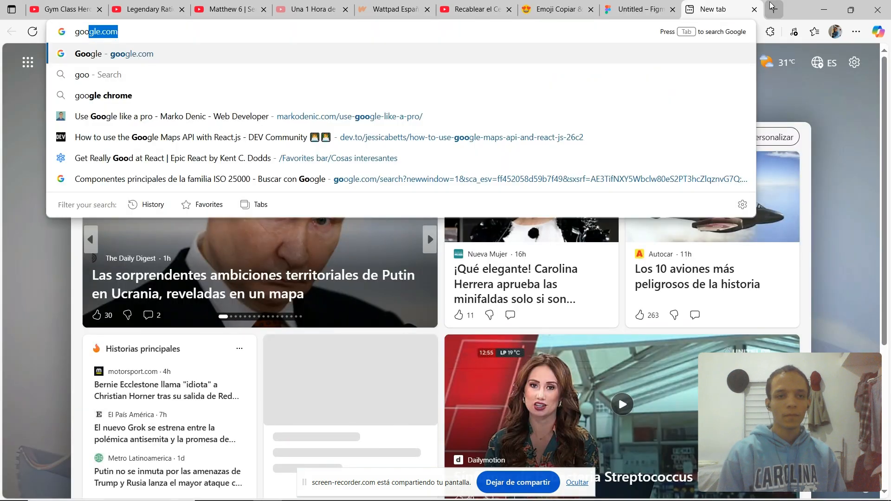
key(Return)
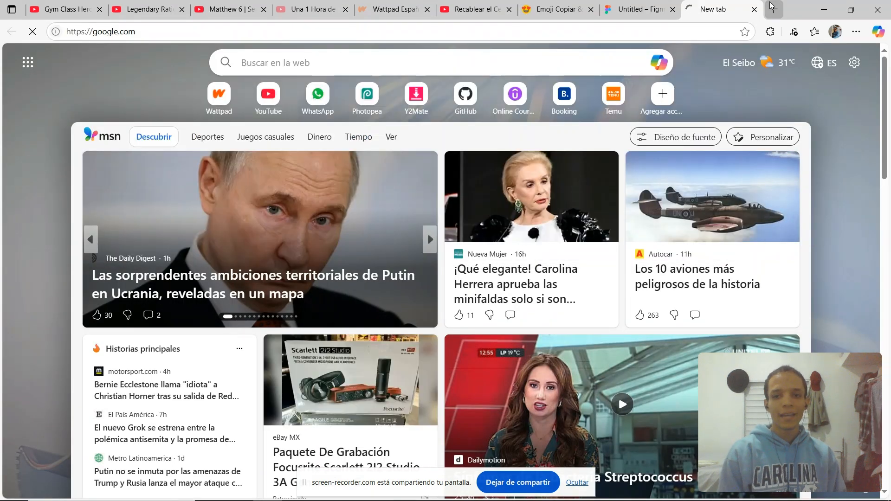
text(st)
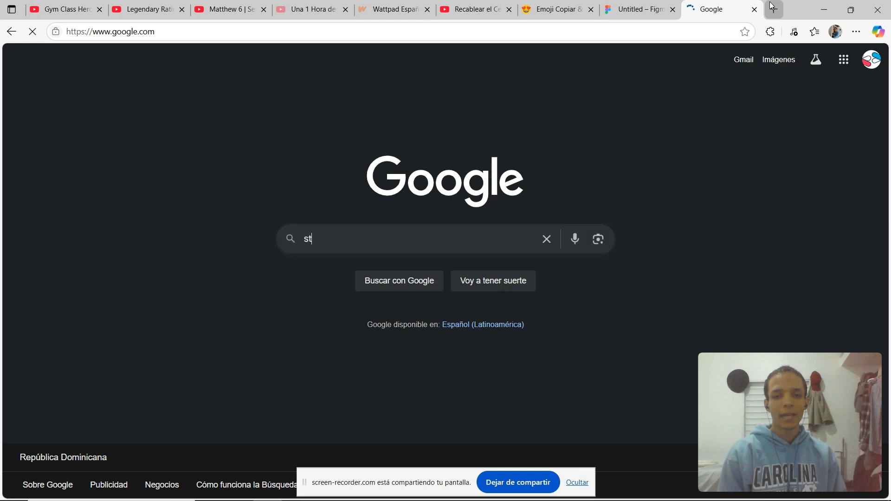
text(ereo)
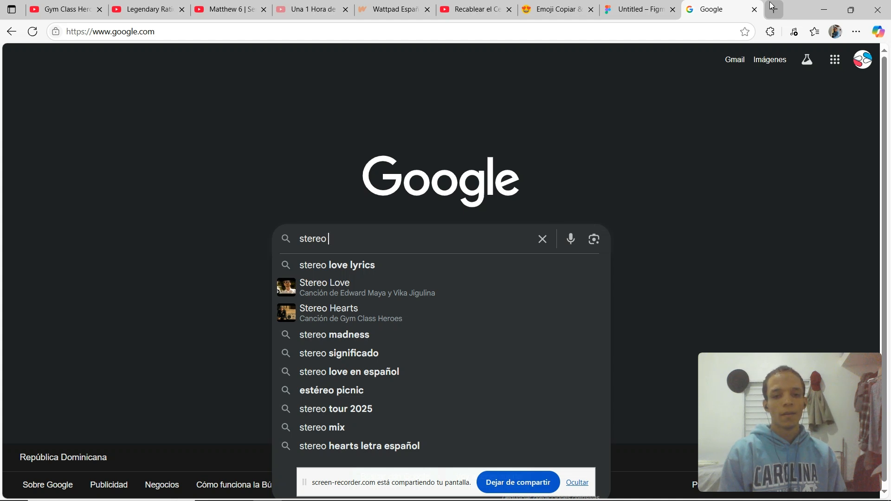
text(headsets)
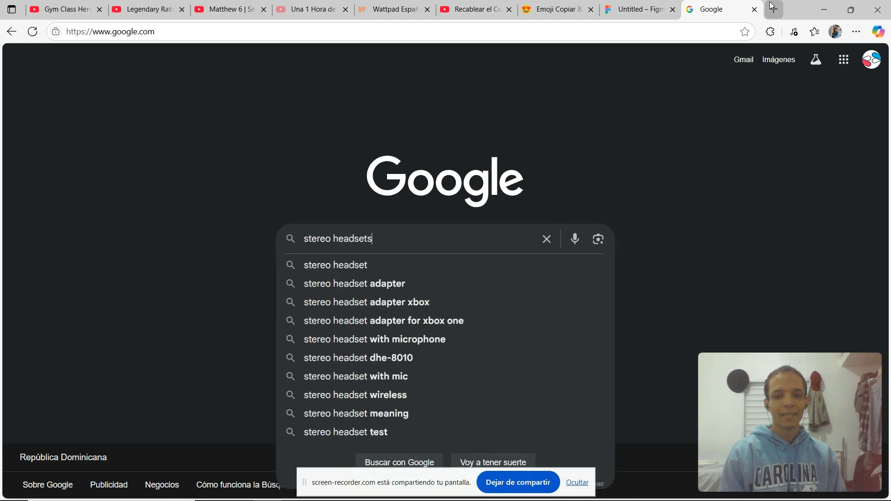
key(Return)
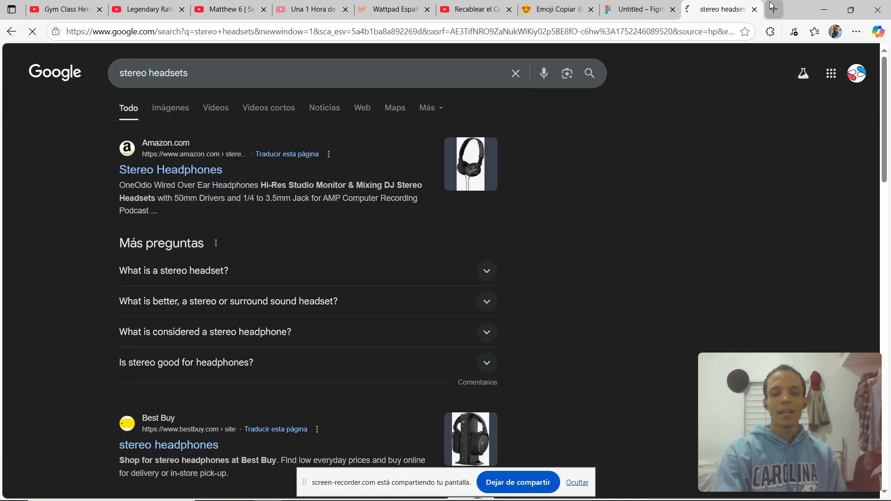
click(181, 107)
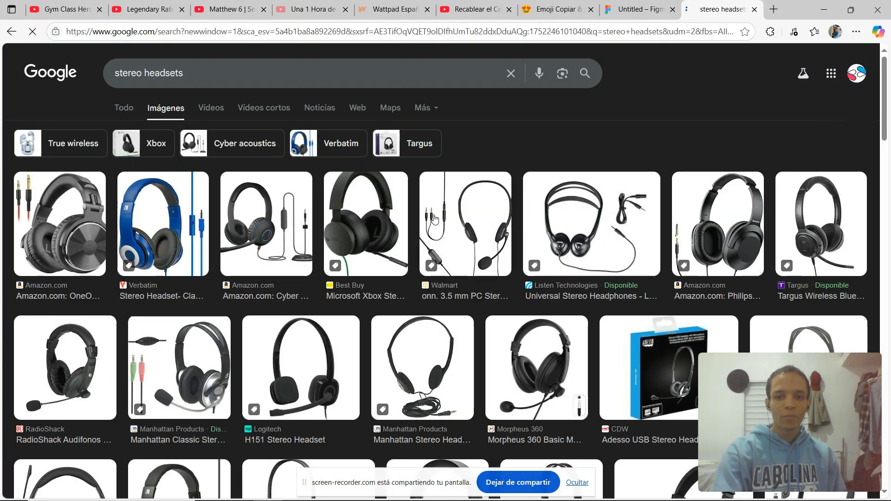
Copy the Xbox Stereo Headset image from the image results.
scroll(432, 209, down, 3)
scroll(438, 203, down, 3)
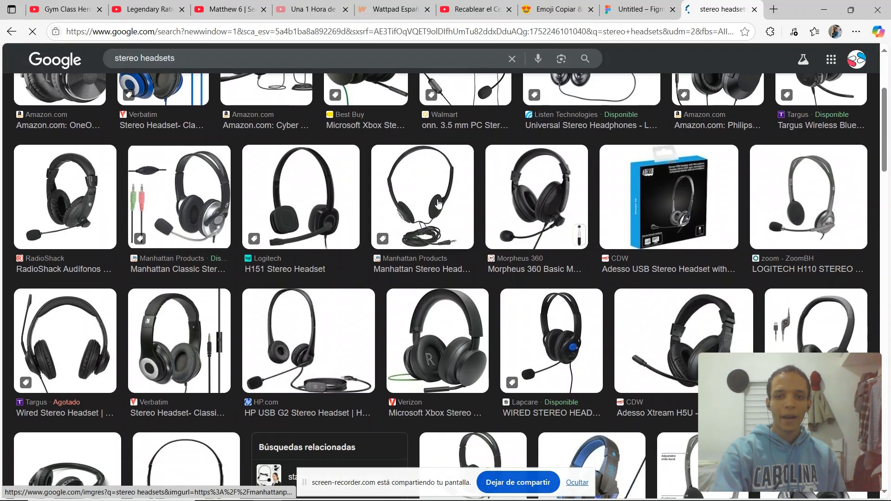
scroll(438, 202, down, 7)
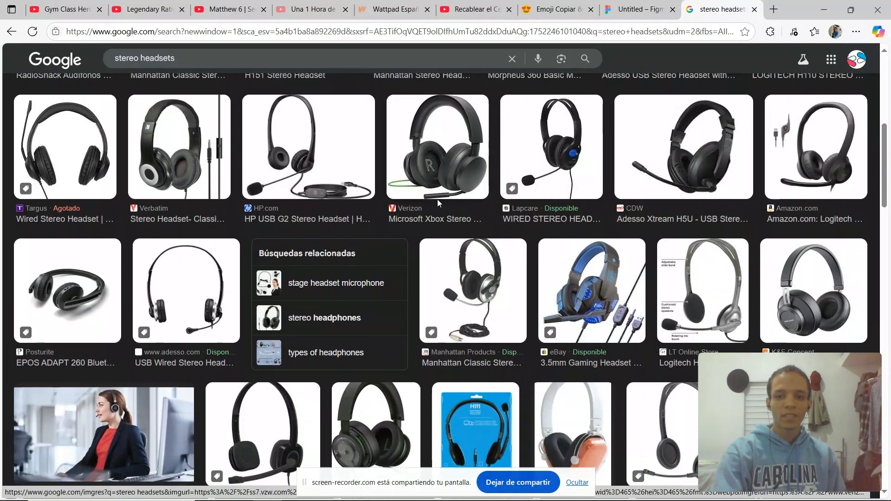
scroll(438, 203, down, 2)
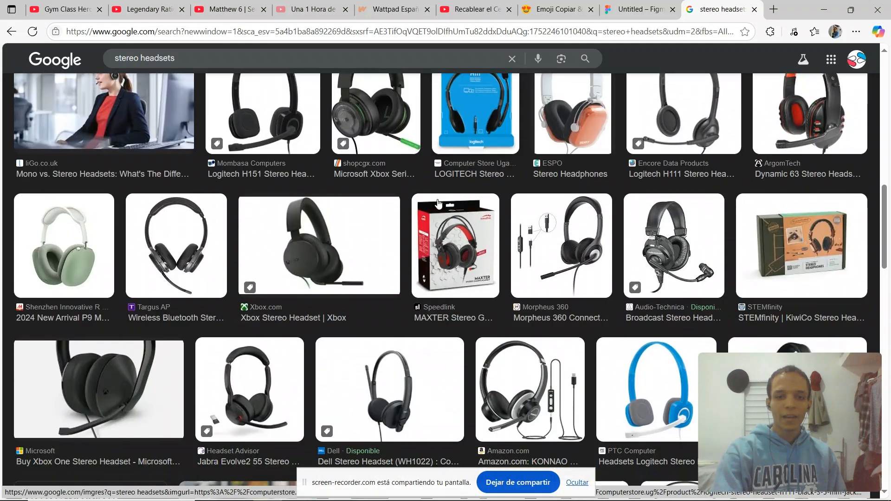
click(312, 234)
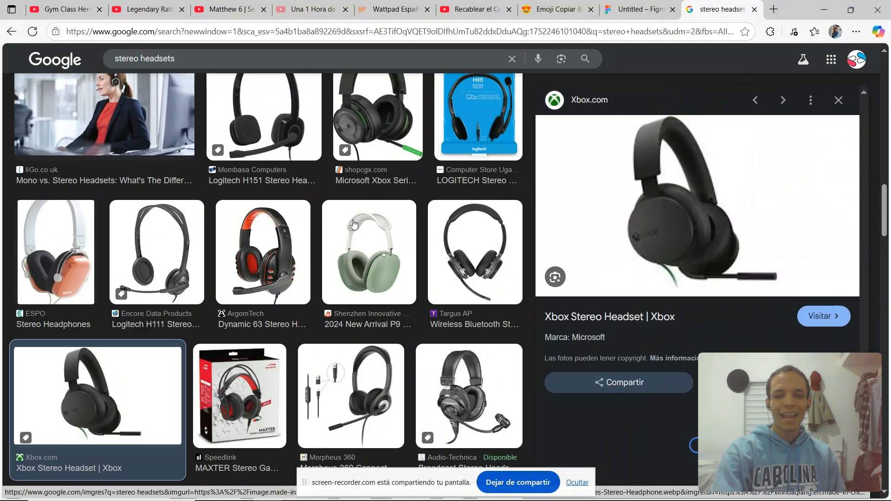
right_click(654, 227)
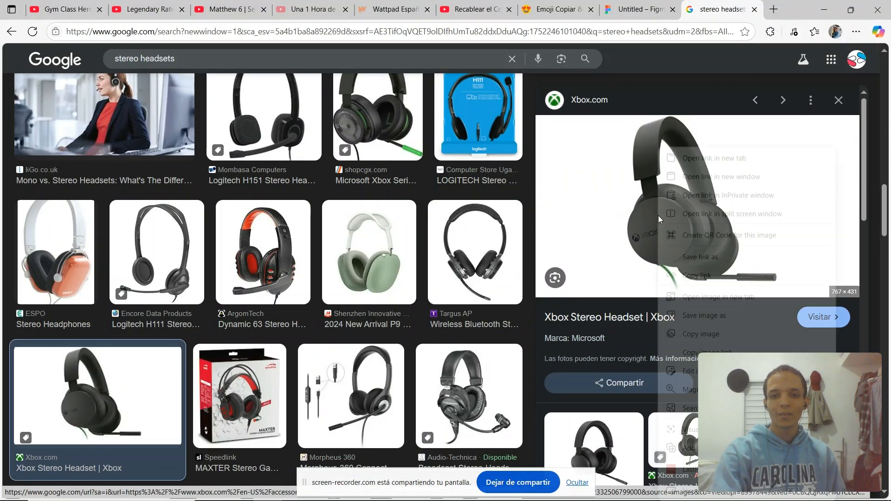
click(696, 333)
Open Paint, paste the copied headset image and crop the canvas to the image.
click(603, 6)
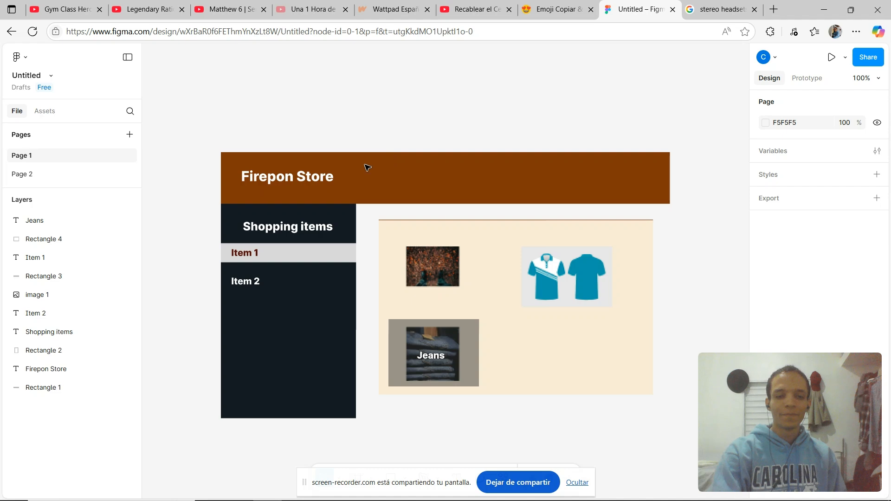
click(235, 149)
key(super)
text(p)
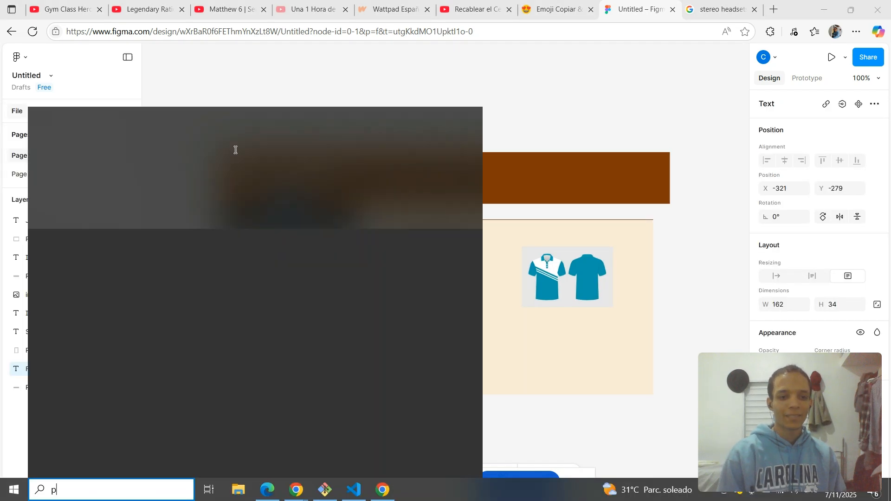
text(aint)
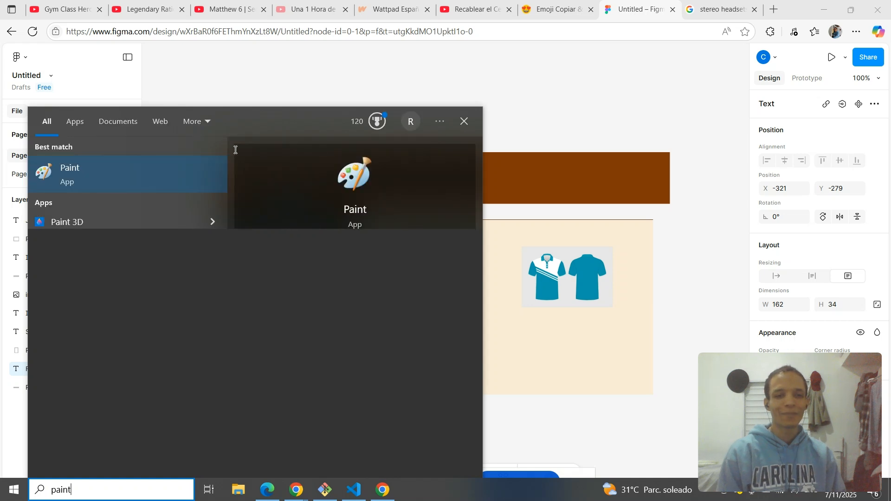
key(Return)
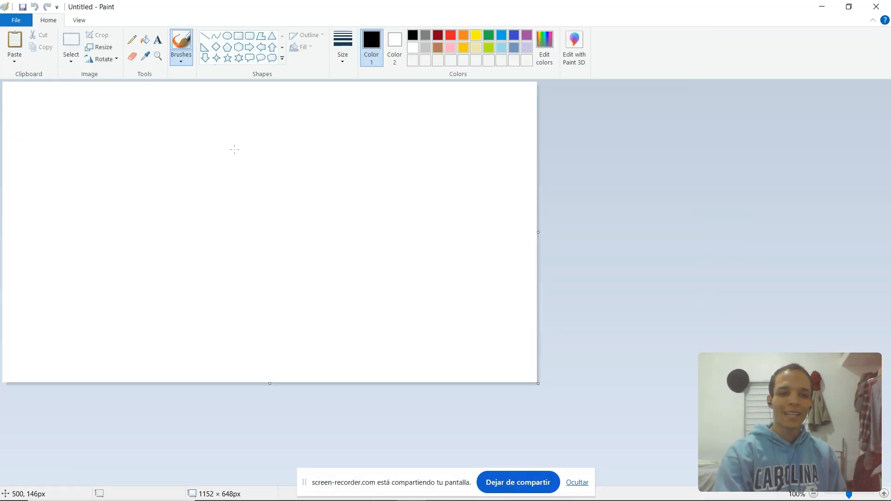
key(ctrl+v)
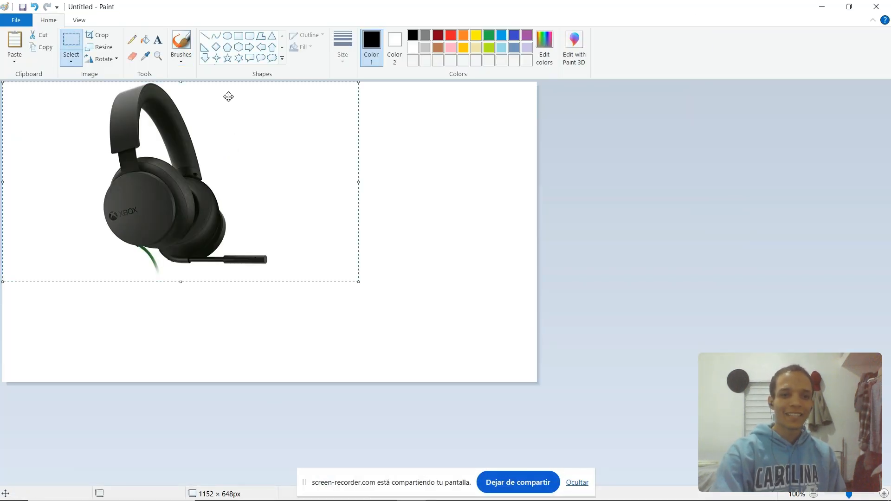
click(96, 38)
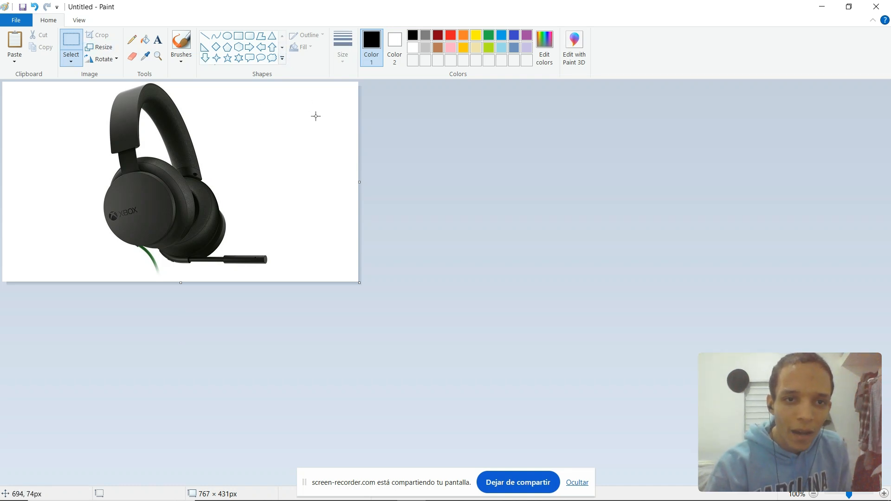
Try to make the headset image's white background transparent using Paint's selection options.
click(135, 58)
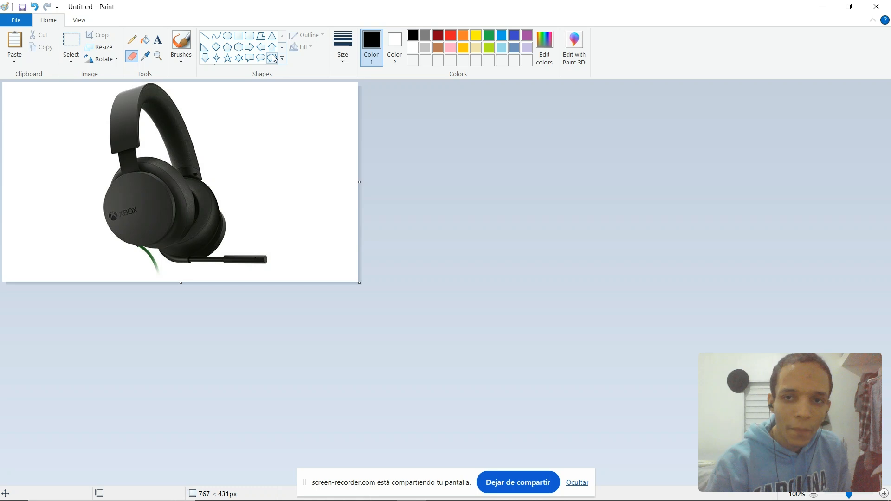
click(182, 63)
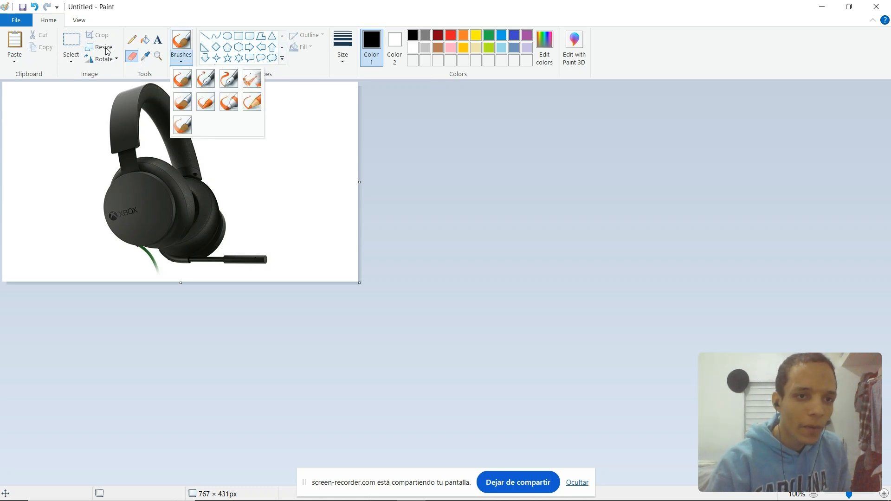
click(71, 60)
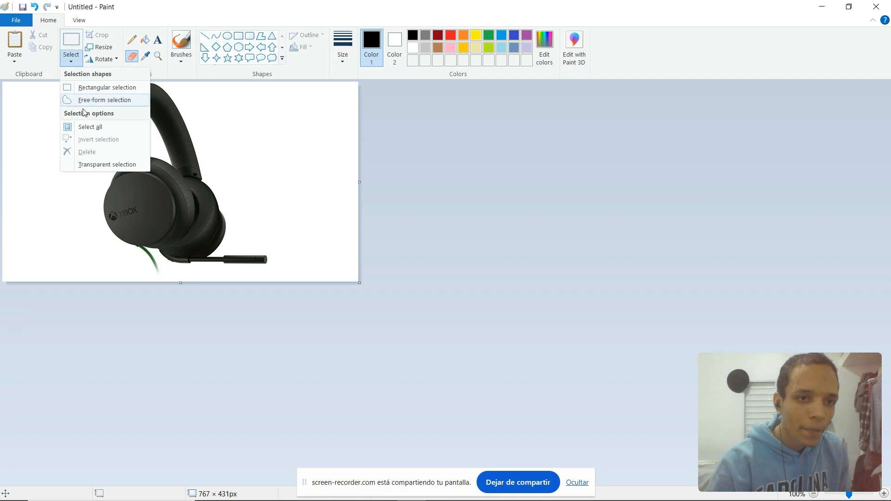
click(120, 102)
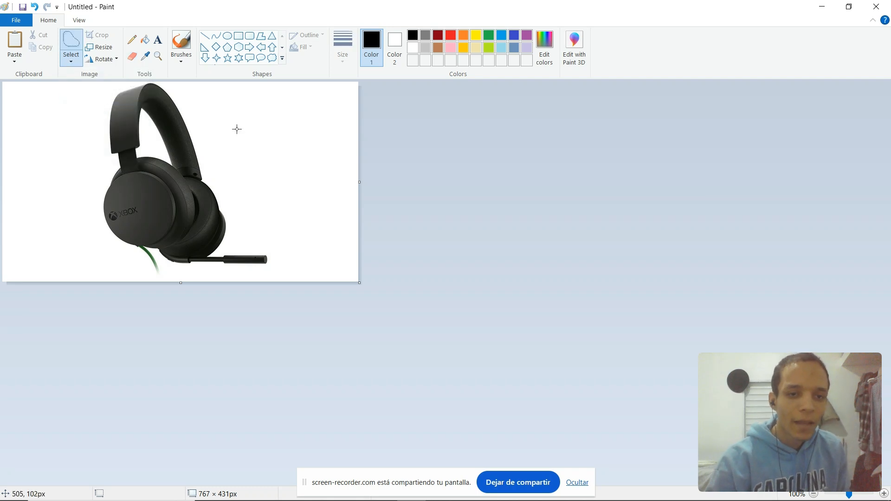
mouse_move(190, 107)
mouse_down()
mouse_move(265, 138)
mouse_move(284, 173)
mouse_up()
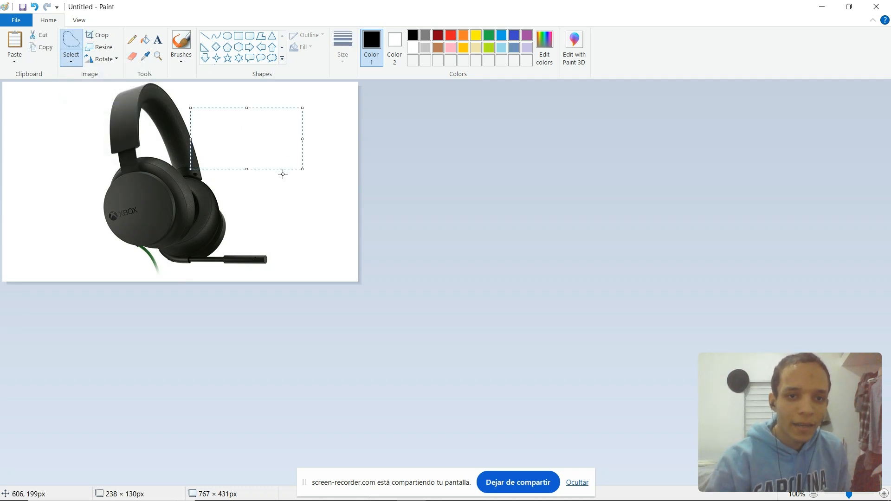
key(ctrl+z)
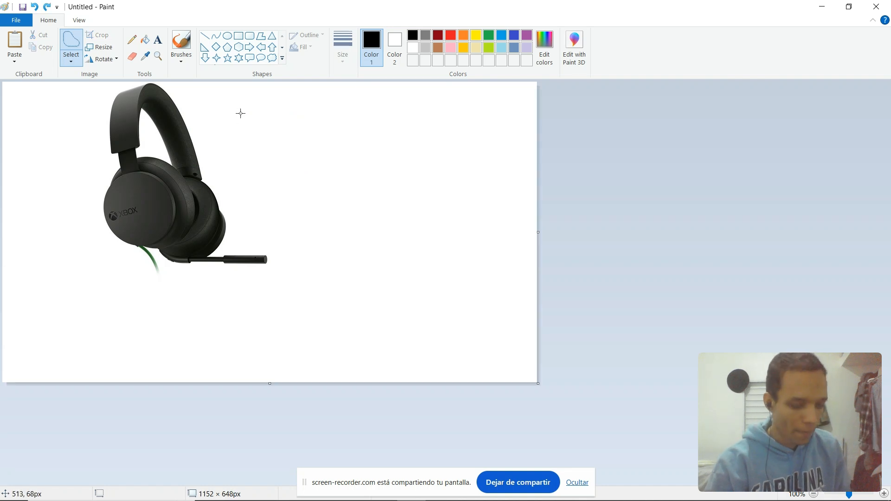
key(ctrl+y)
click(72, 63)
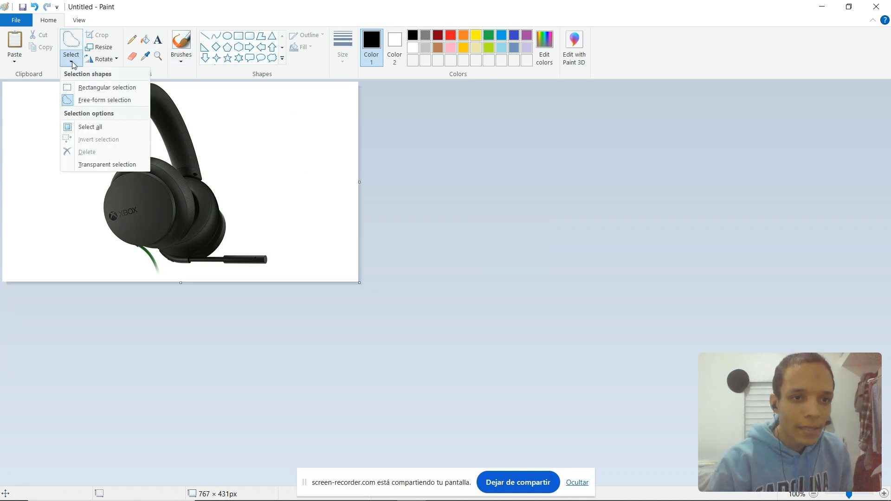
click(91, 127)
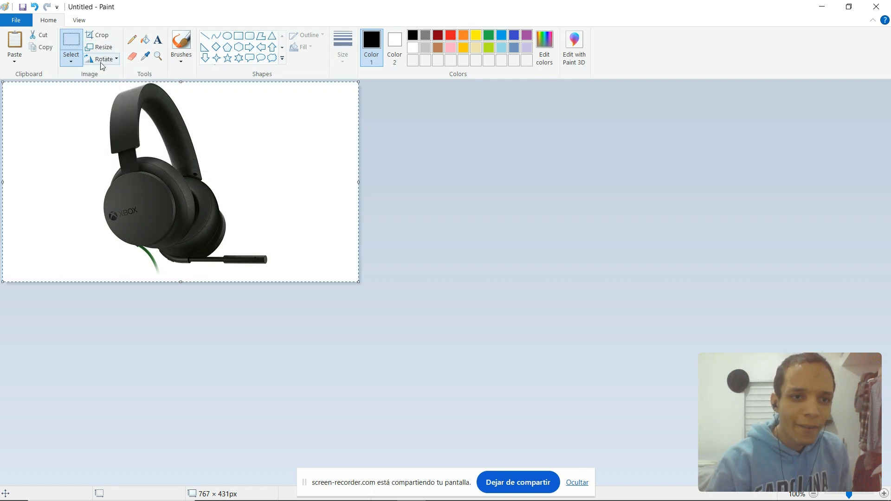
click(75, 63)
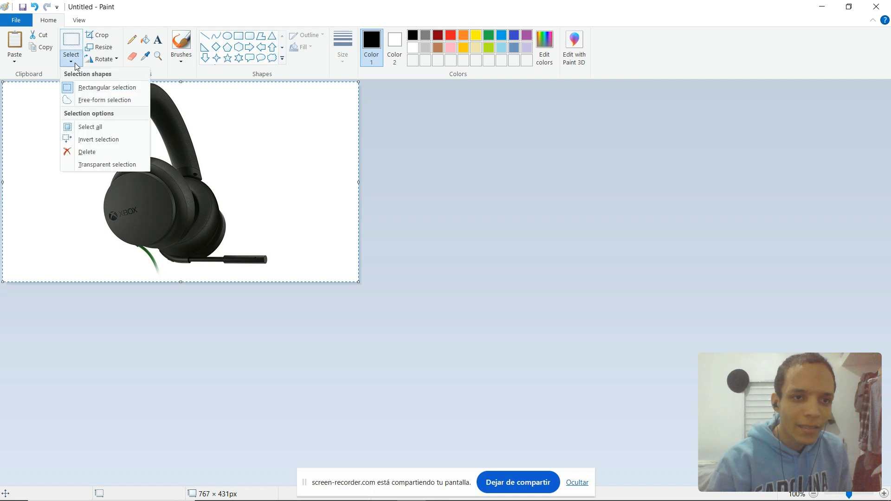
click(100, 166)
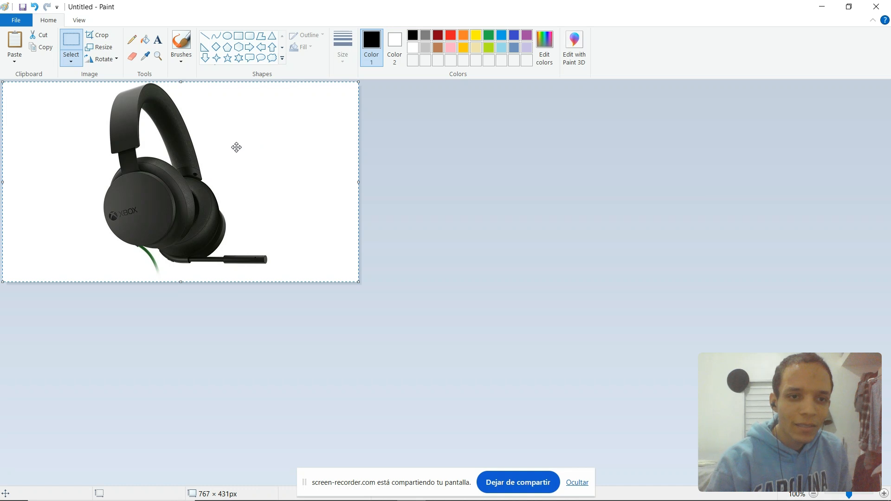
drag(168, 148, 165, 147)
key(ctrl+z)
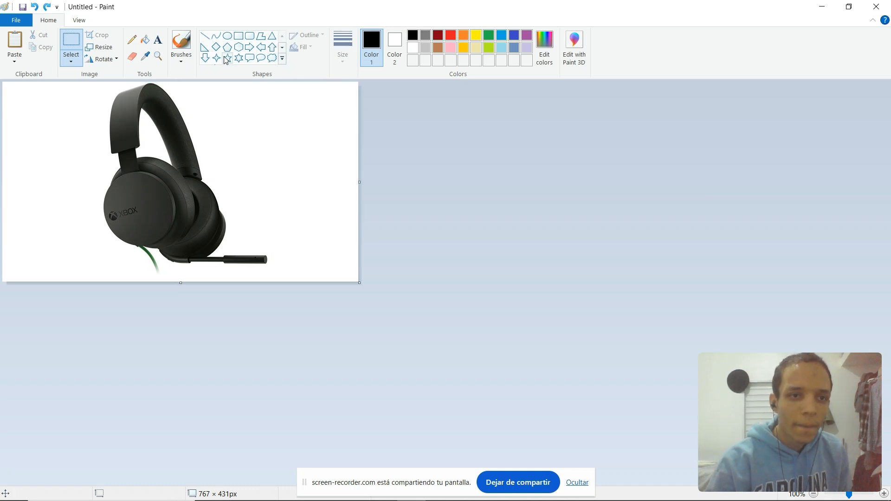
click(71, 58)
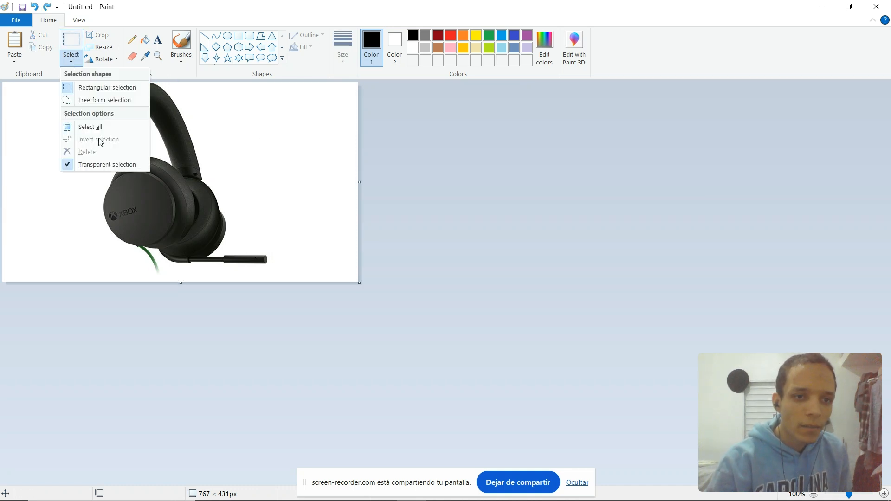
click(95, 88)
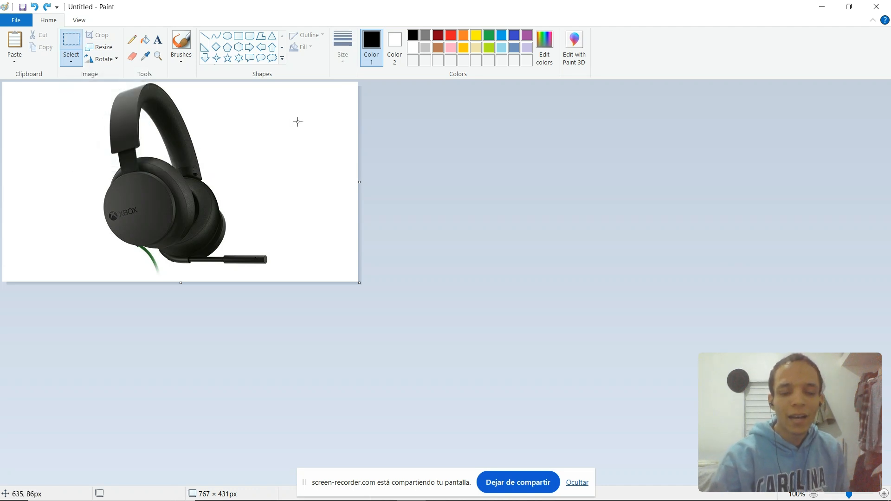
Paste the headset image into the Figma mockup and move it over the store header area.
key(alt+Tab)
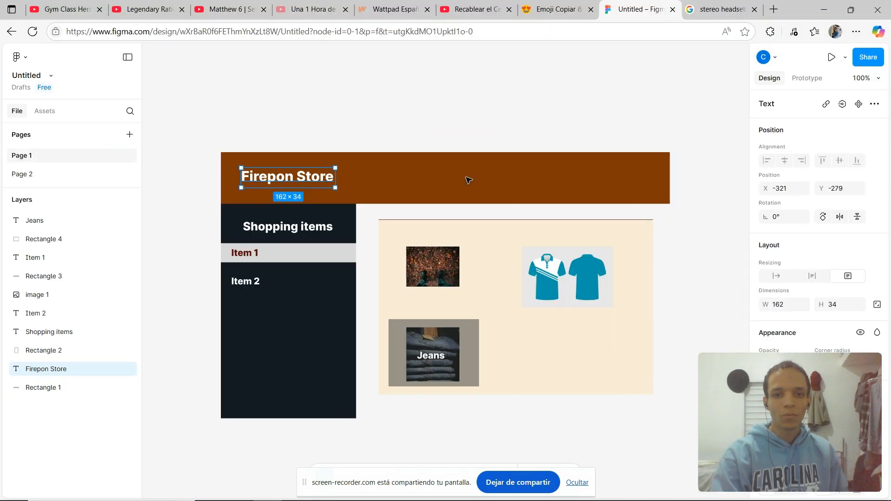
click(376, 116)
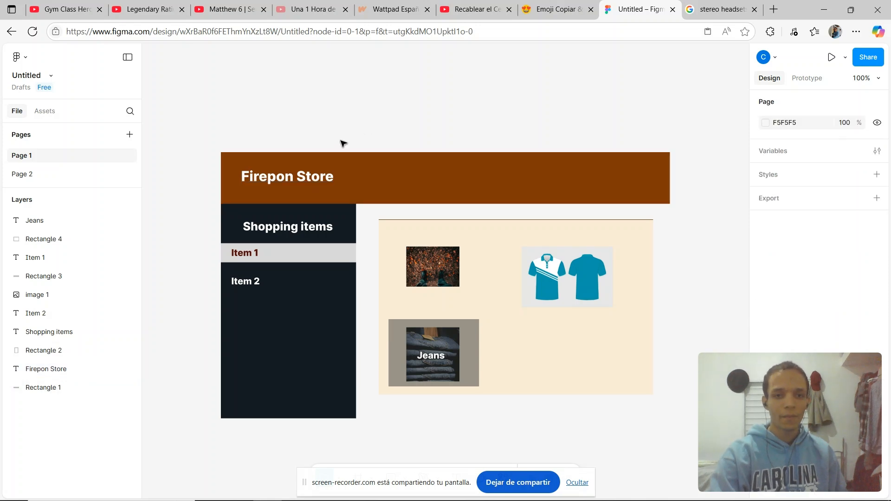
key(ctrl+v)
drag(406, 199, 437, 143)
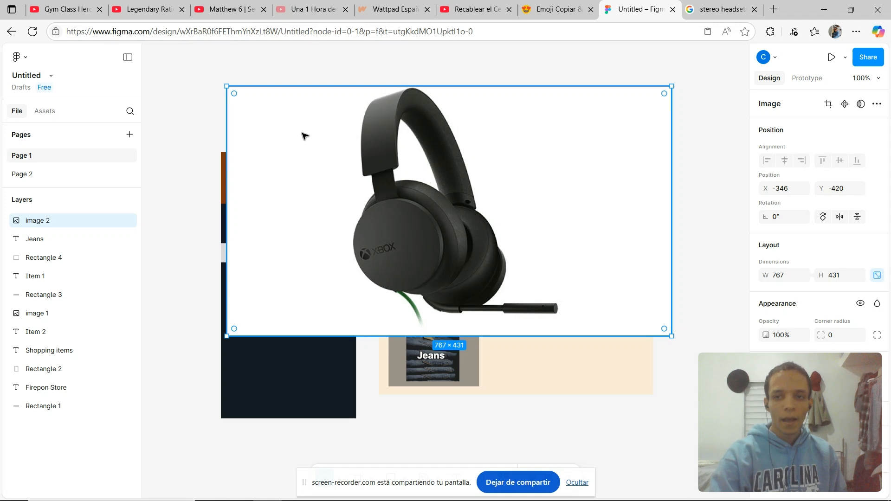
drag(309, 140, 283, 144)
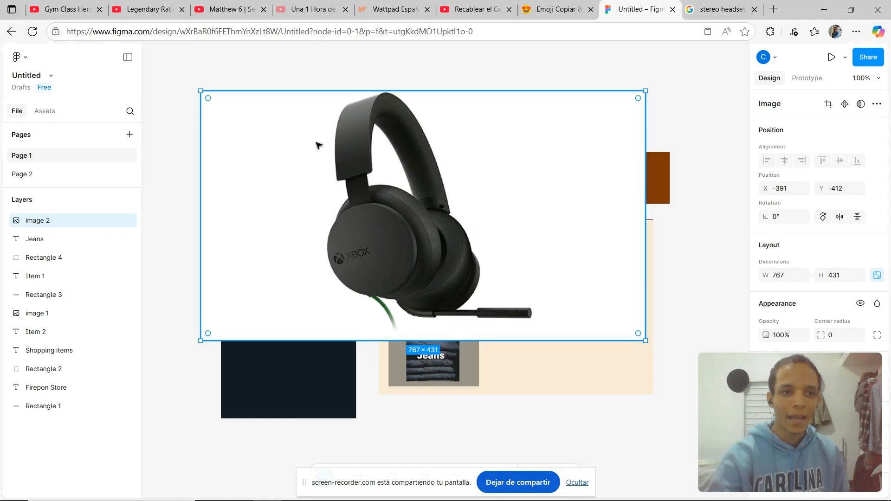
scroll(819, 311, down, 1)
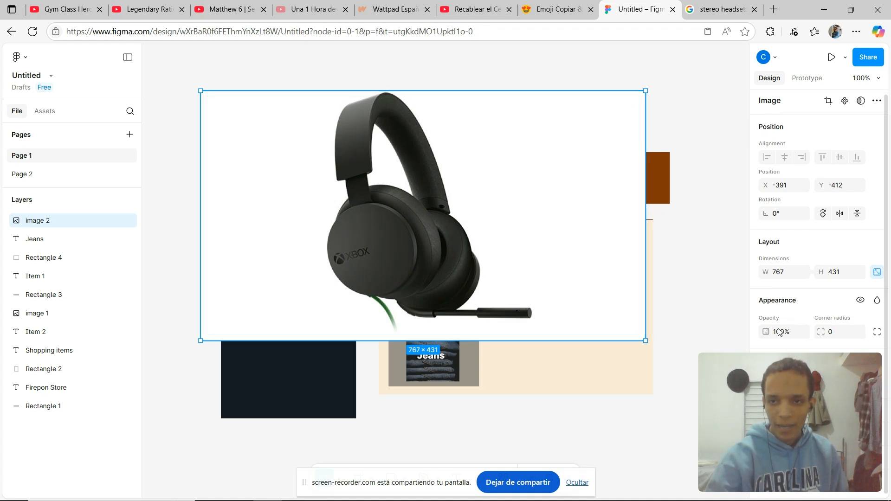
scroll(802, 243, up, 1)
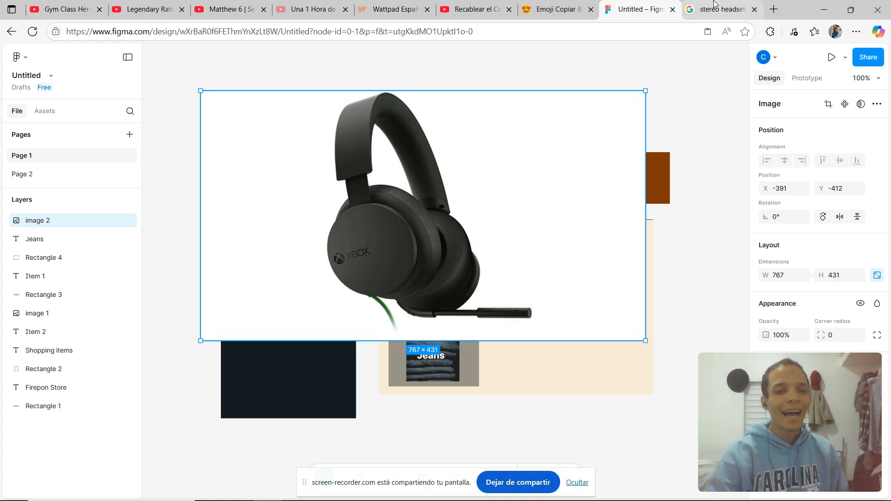
Open photopea.com in a new tab and paste the headset image into it.
mouse_move(713, 4)
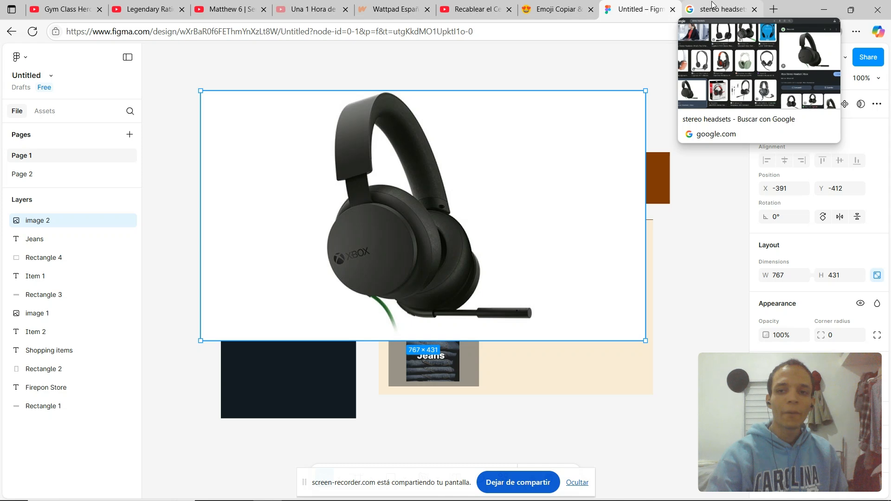
click(775, 9)
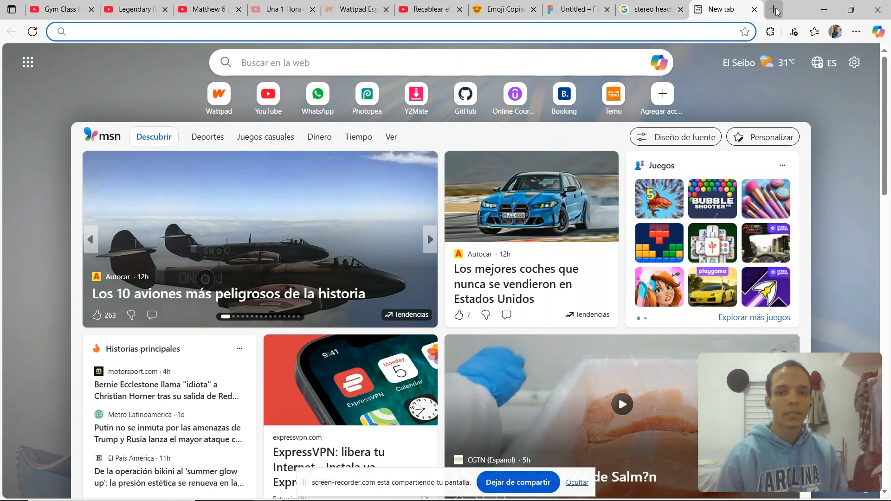
text(photope)
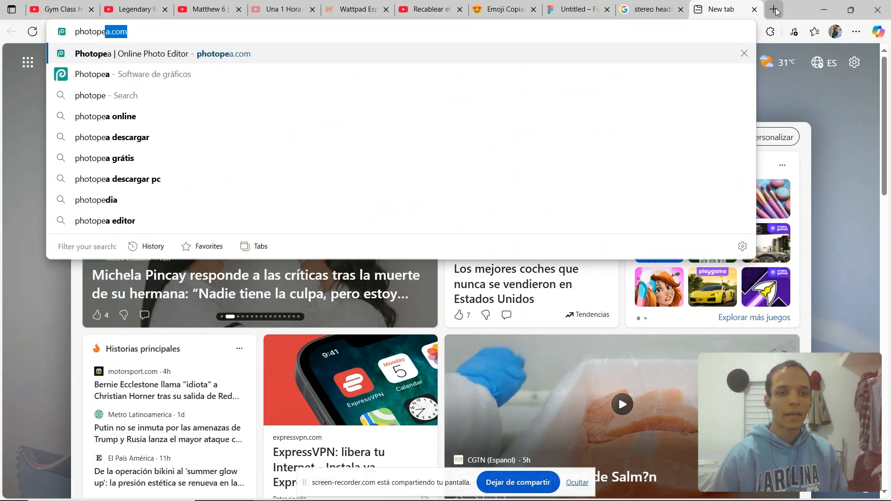
text(a.com)
key(Return)
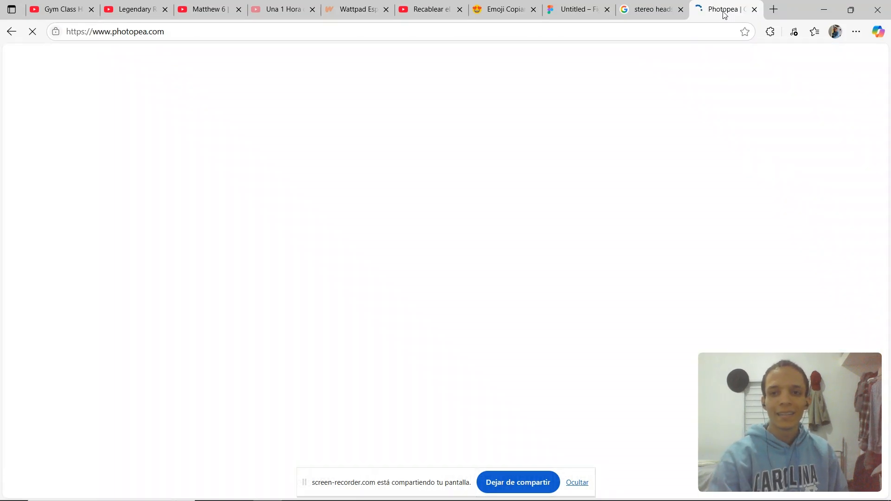
click(679, 4)
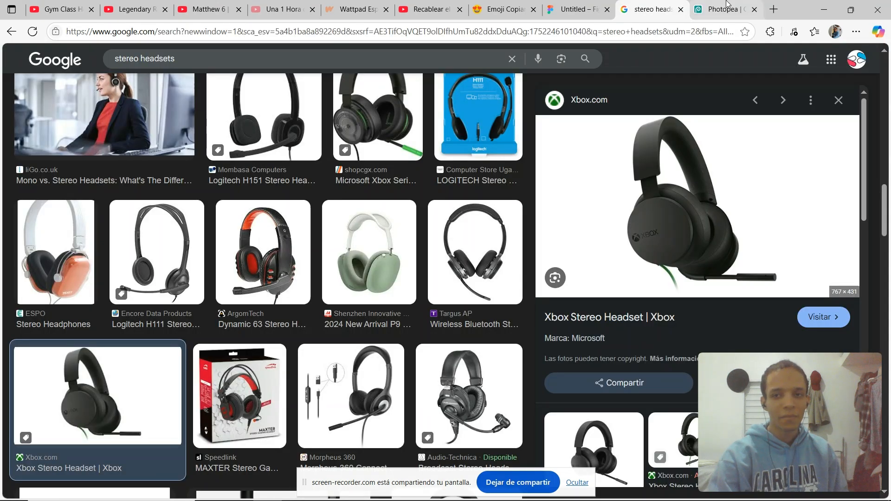
click(727, 4)
key(ctrl+v)
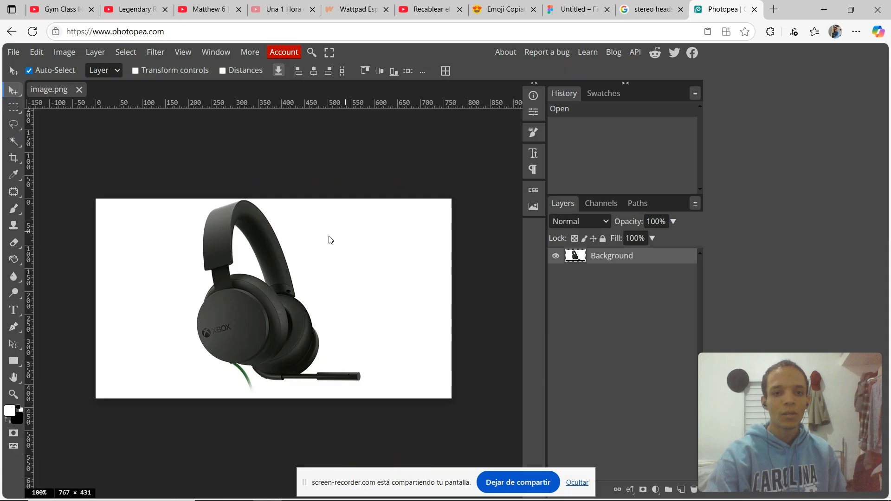
Delete the white background around the headset and inside the headband with the Magic Wand, then deselect.
key(w)
click(327, 261)
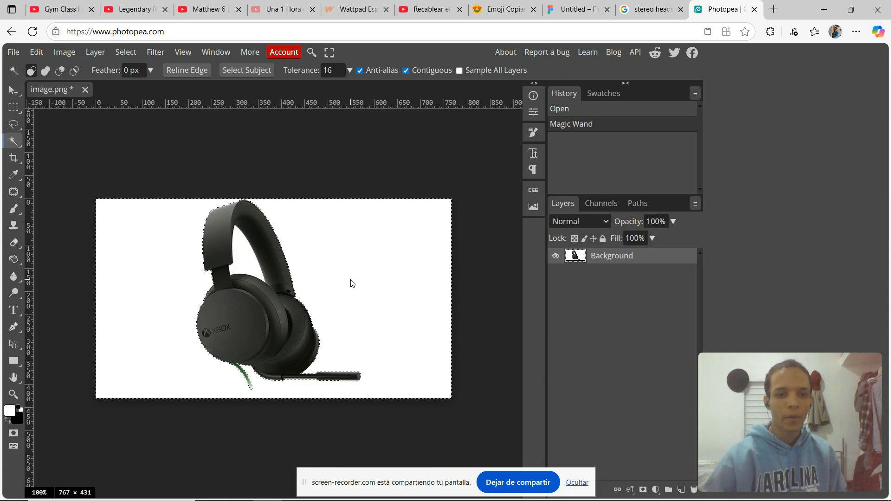
key(Delete)
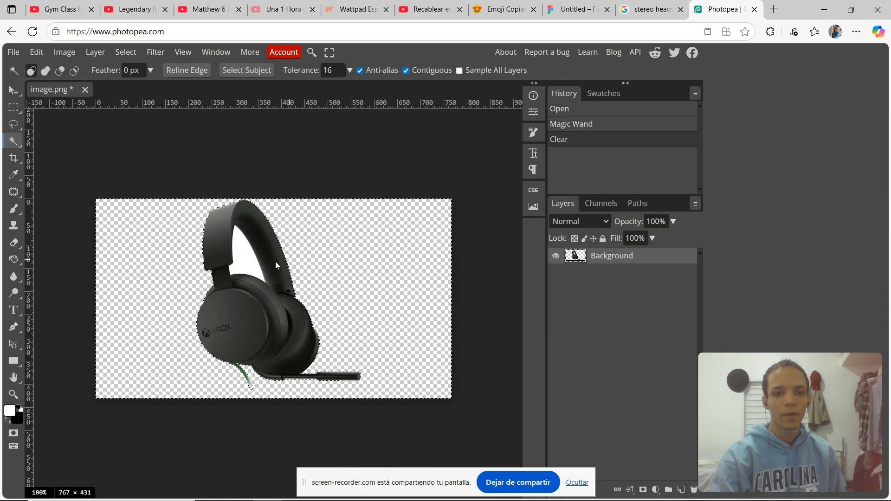
click(246, 267)
key(Delete)
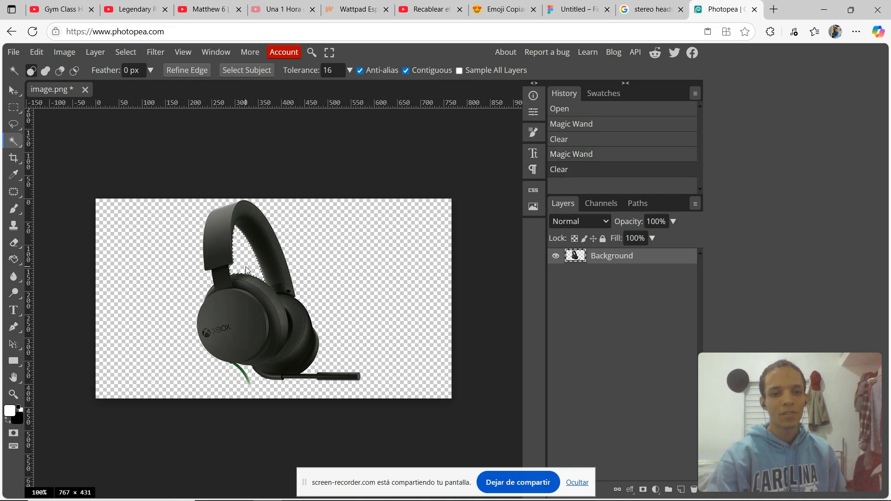
key(ctrl+d)
key(v)
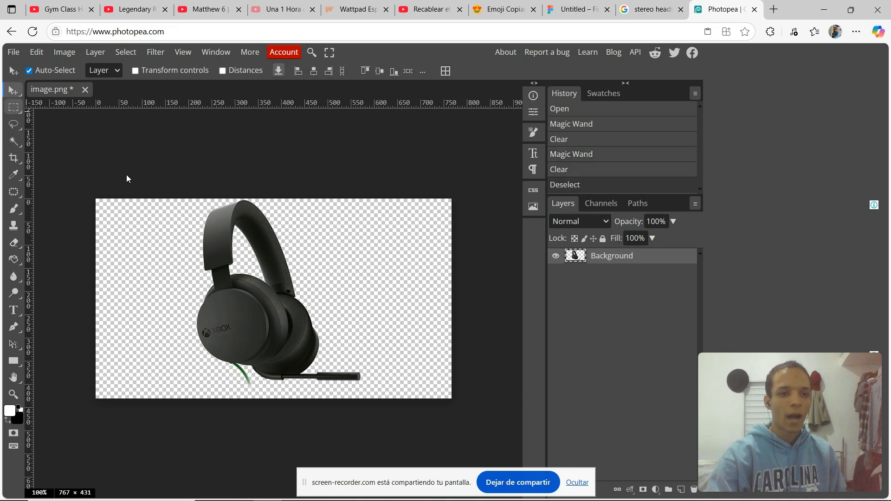
Crop the canvas to a rectangle around the headset and save the image as a PNG file.
key(m)
drag(167, 197, 367, 392)
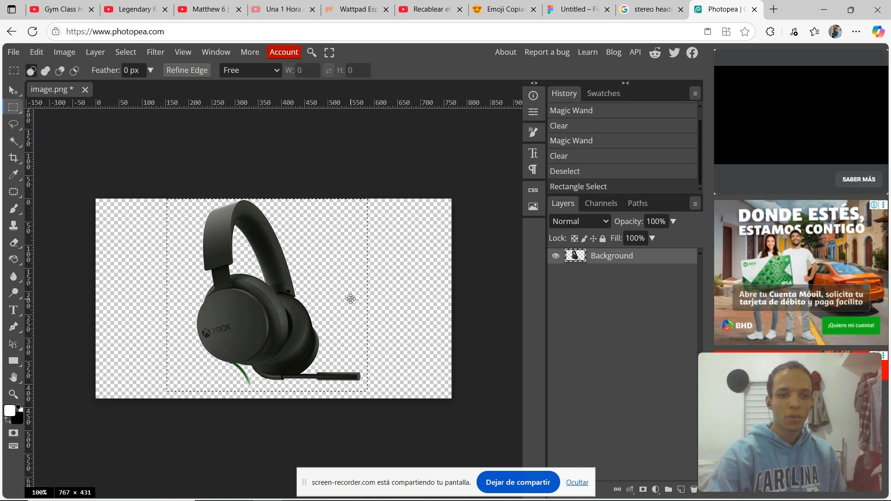
key(v)
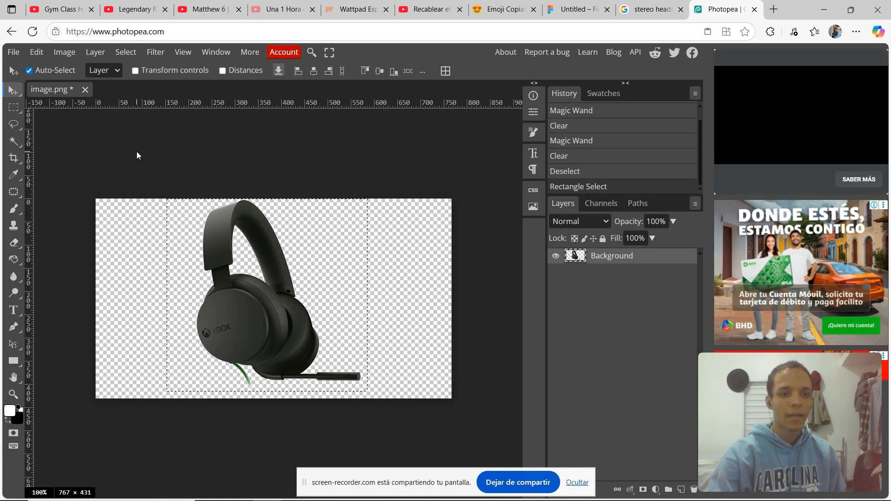
click(15, 163)
key(Return)
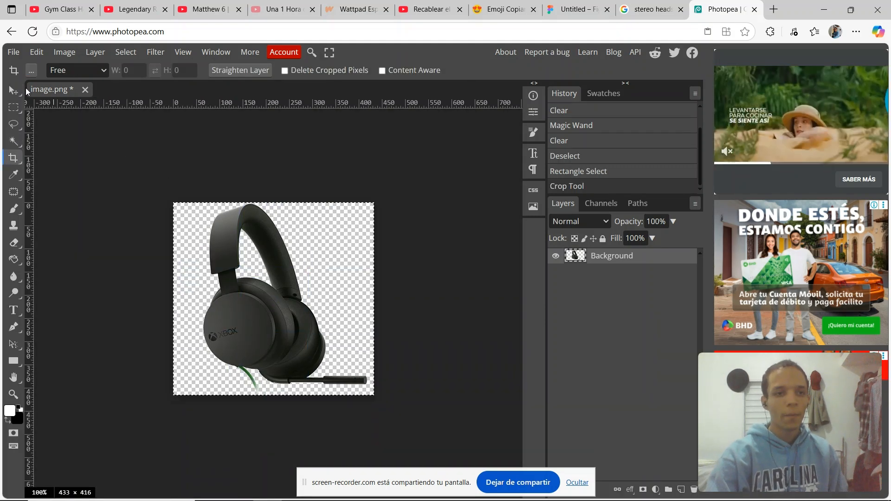
click(13, 51)
click(44, 220)
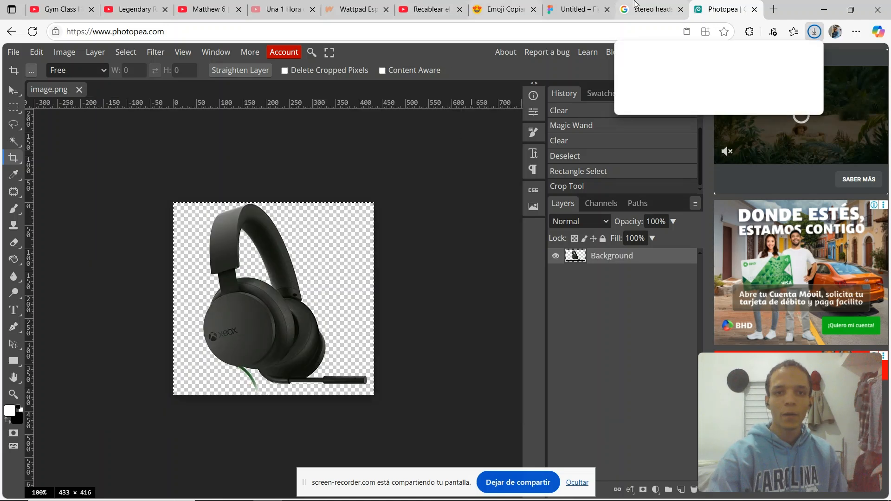
Close the Photopea tab and delete the pasted white-background headset image from the Figma mockup.
click(754, 9)
click(754, 9)
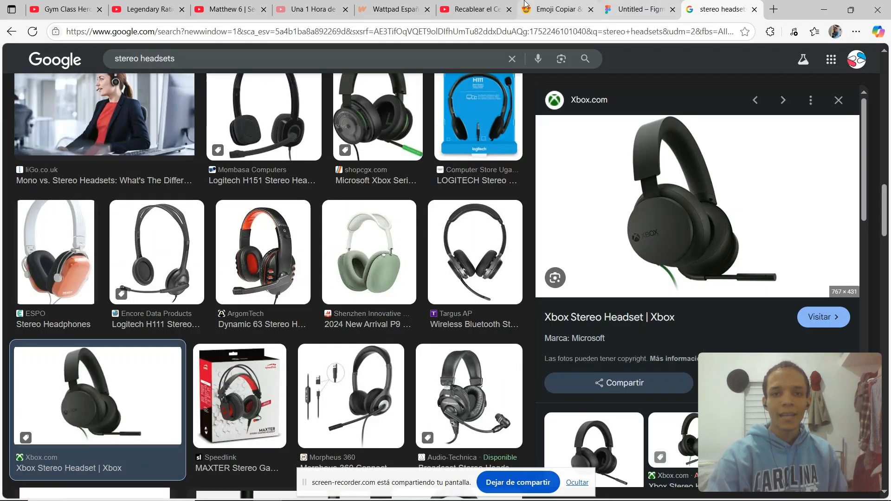
click(645, 6)
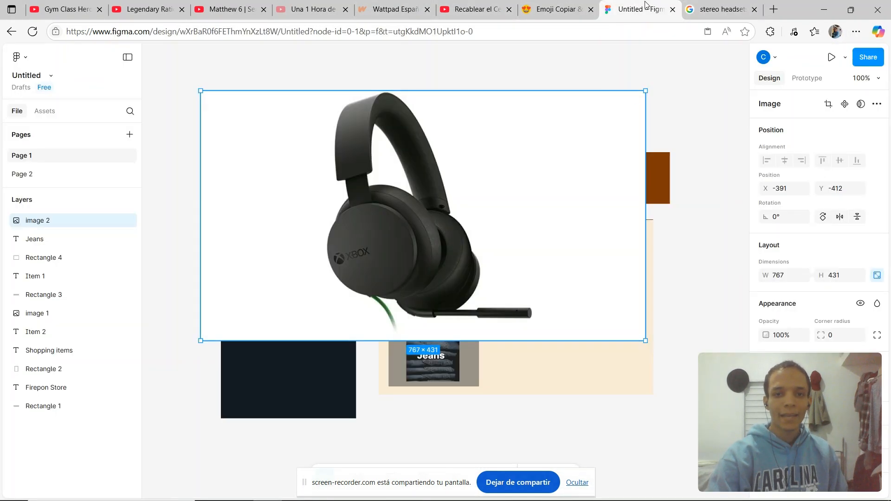
key(Delete)
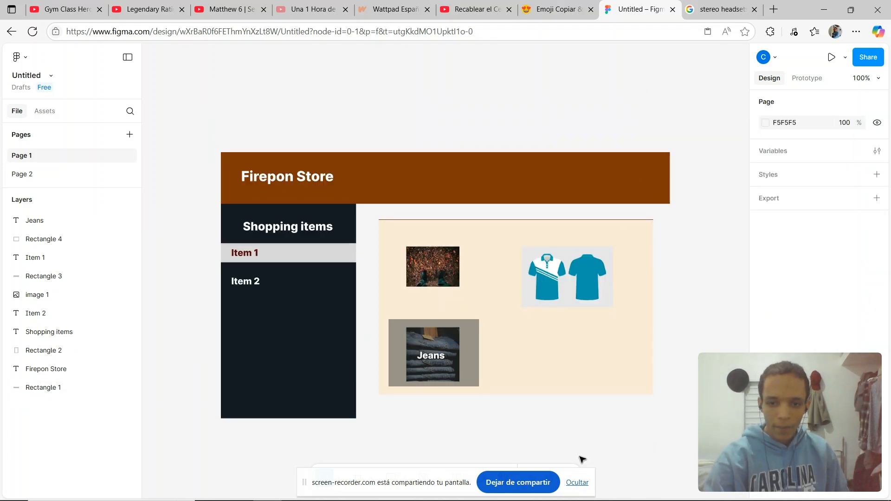
click(573, 482)
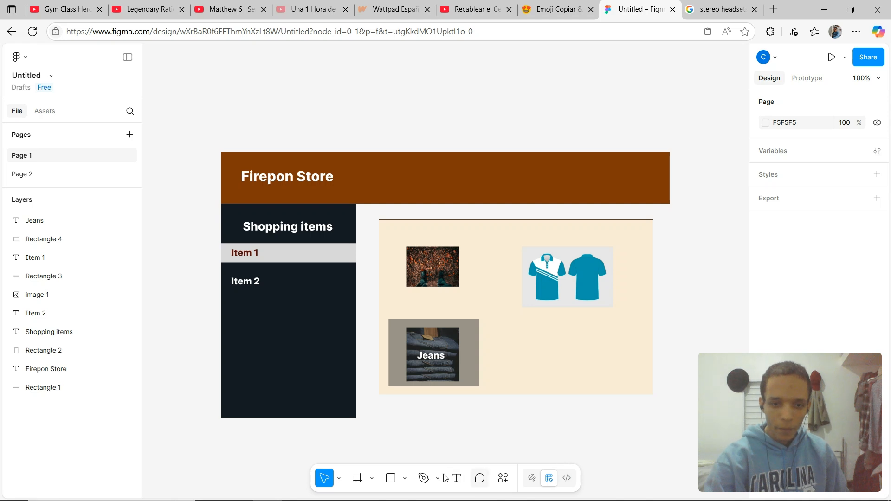
click(506, 485)
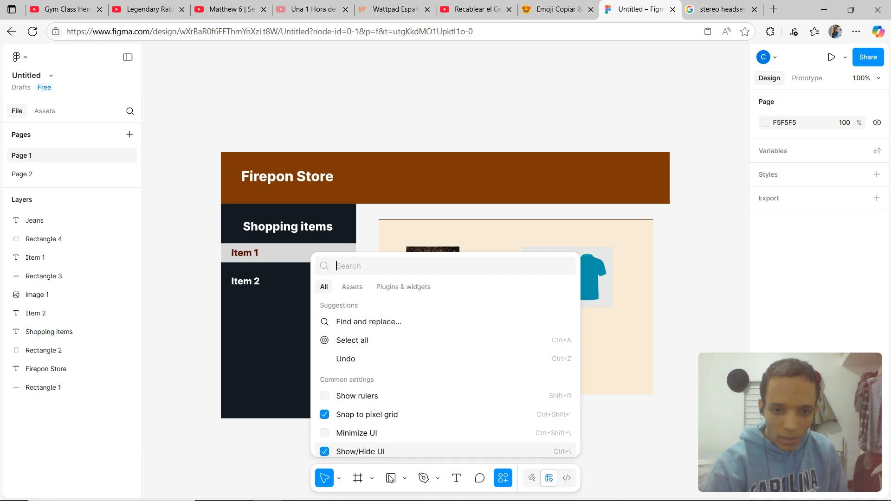
click(365, 483)
click(372, 482)
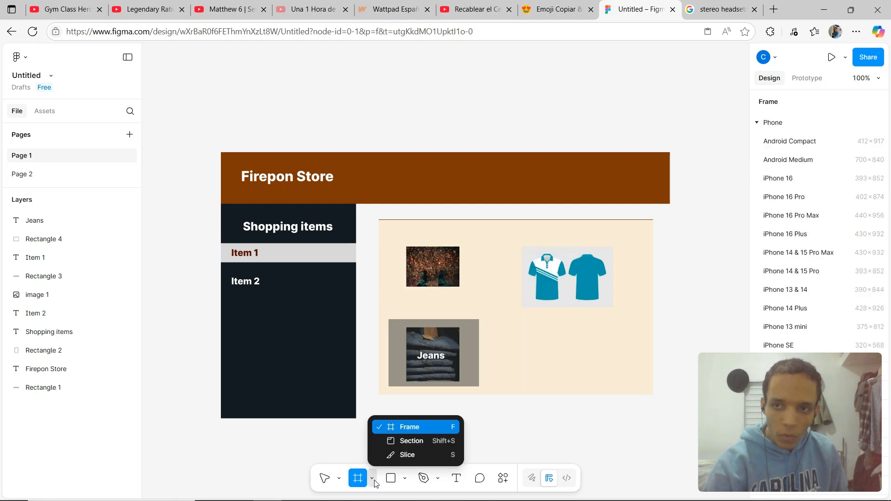
click(333, 450)
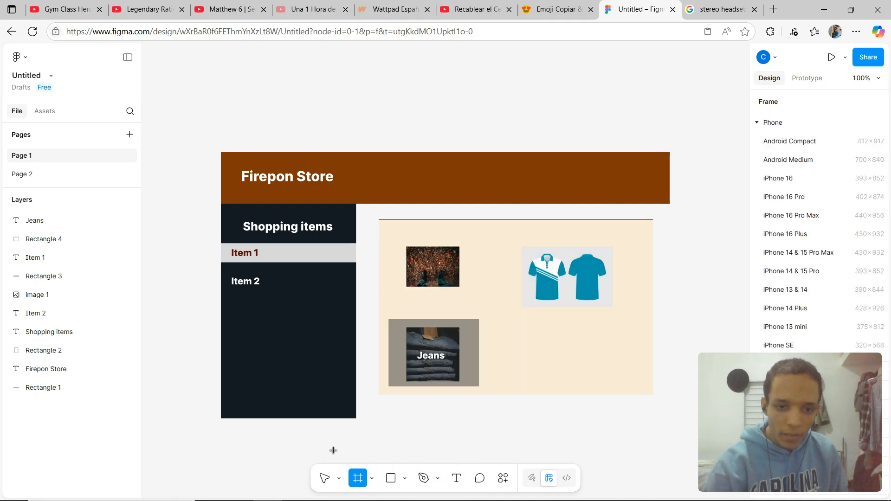
click(338, 479)
click(283, 423)
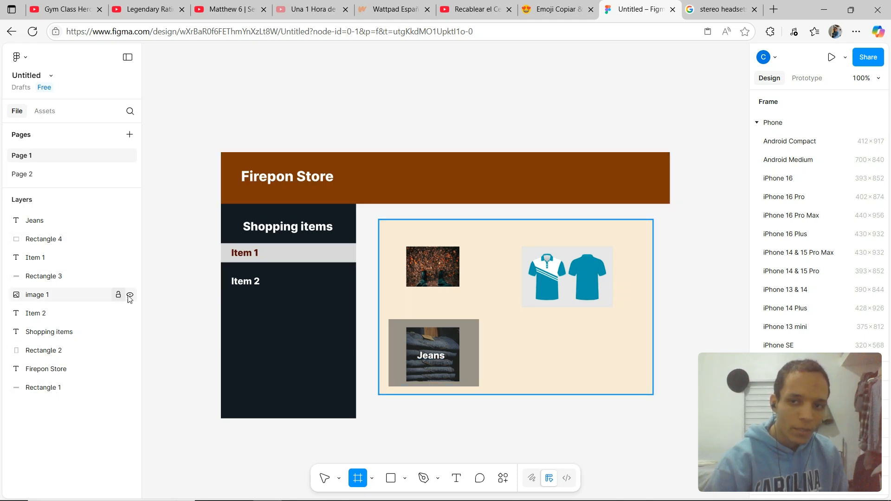
click(67, 300)
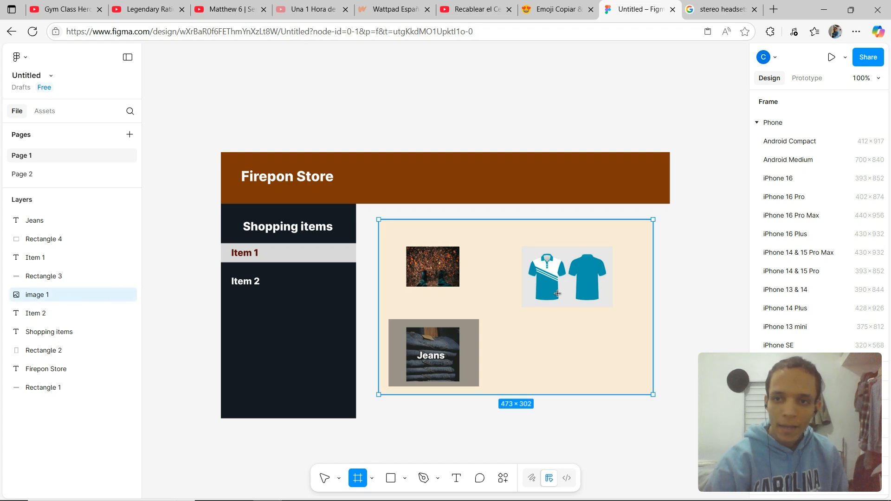
scroll(804, 206, down, 1)
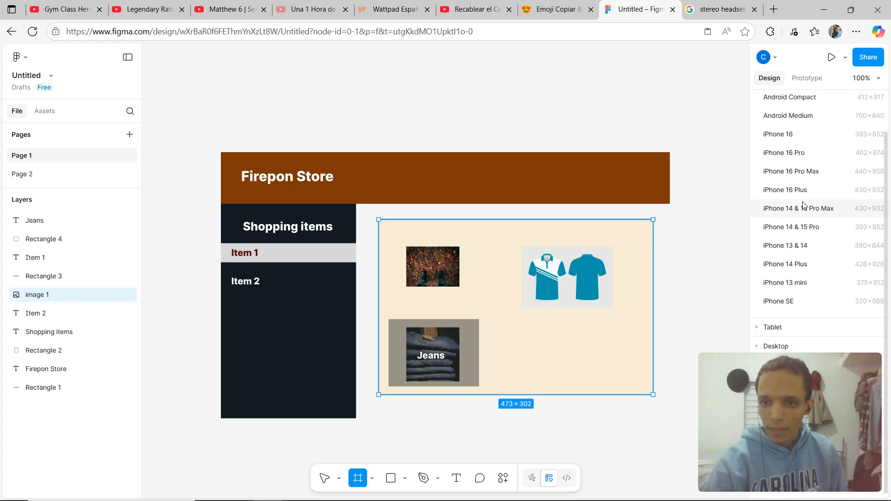
click(777, 351)
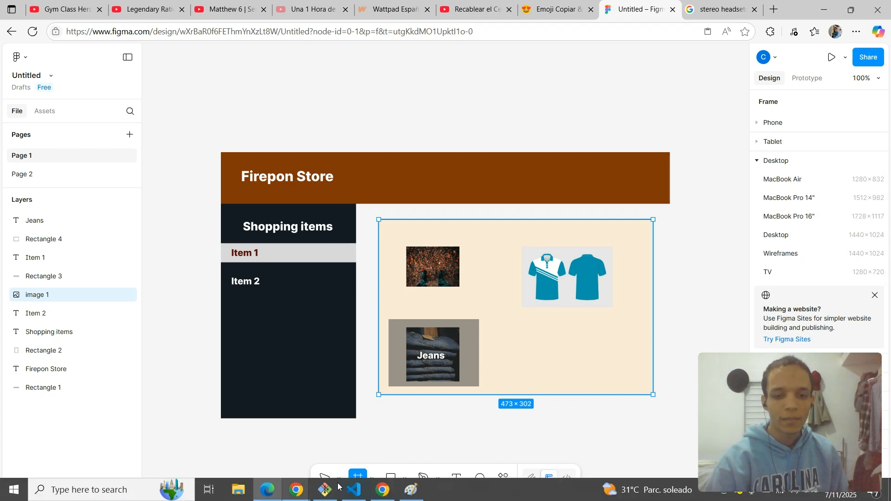
Open the downloaded image (1) file in Paint without saving the untitled picture.
click(411, 496)
click(16, 20)
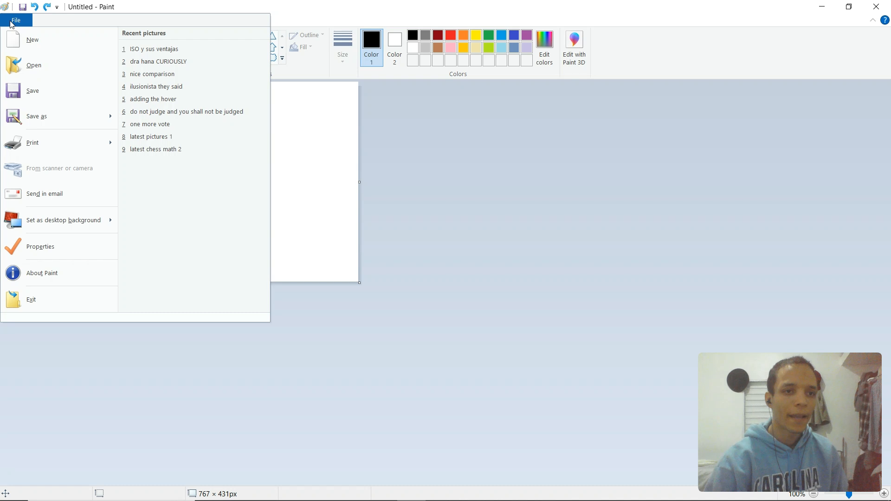
click(40, 73)
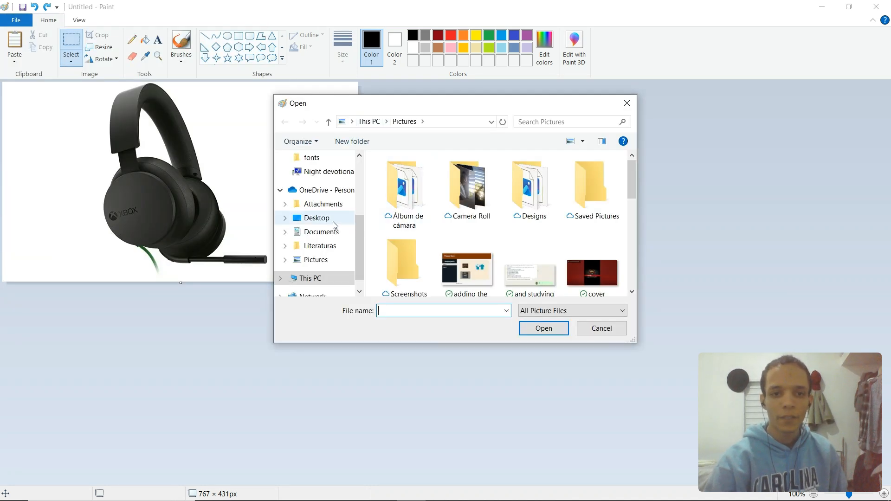
scroll(327, 219, up, 3)
click(323, 195)
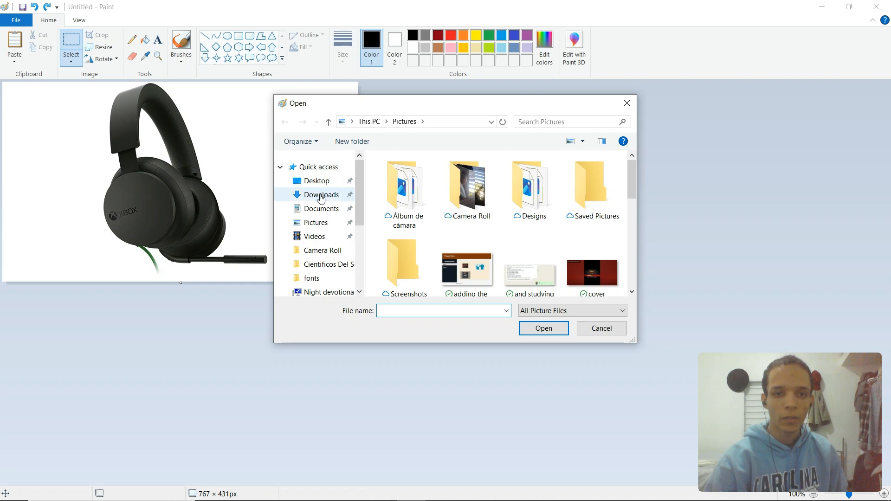
double_click(415, 195)
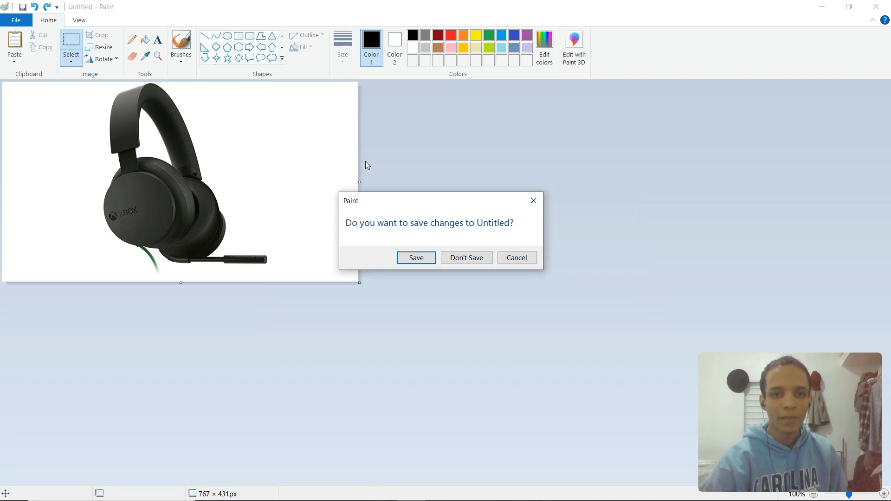
click(414, 262)
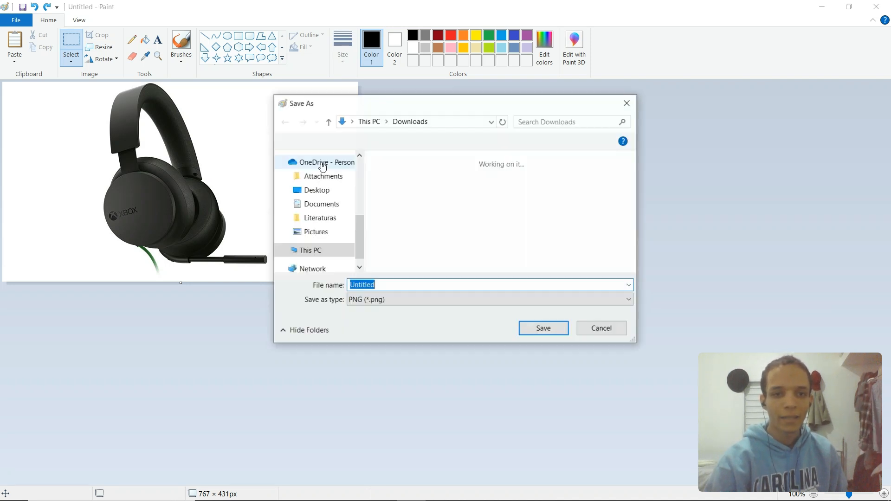
click(599, 329)
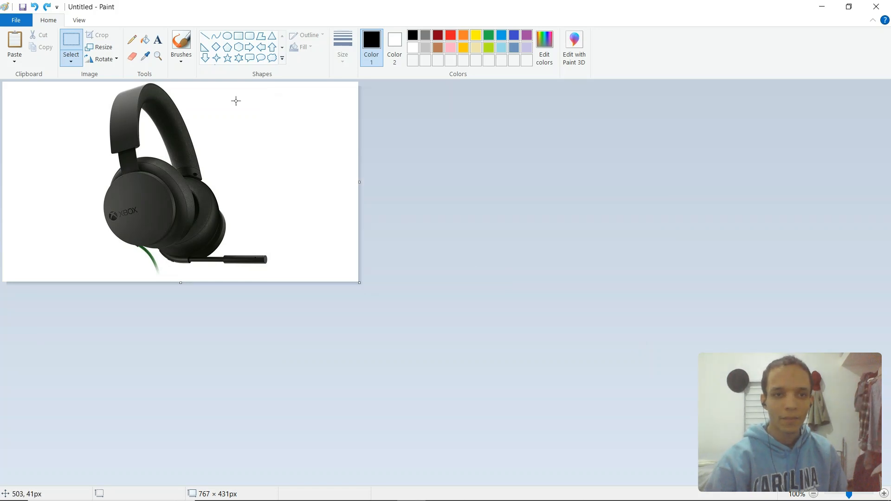
click(19, 23)
click(33, 65)
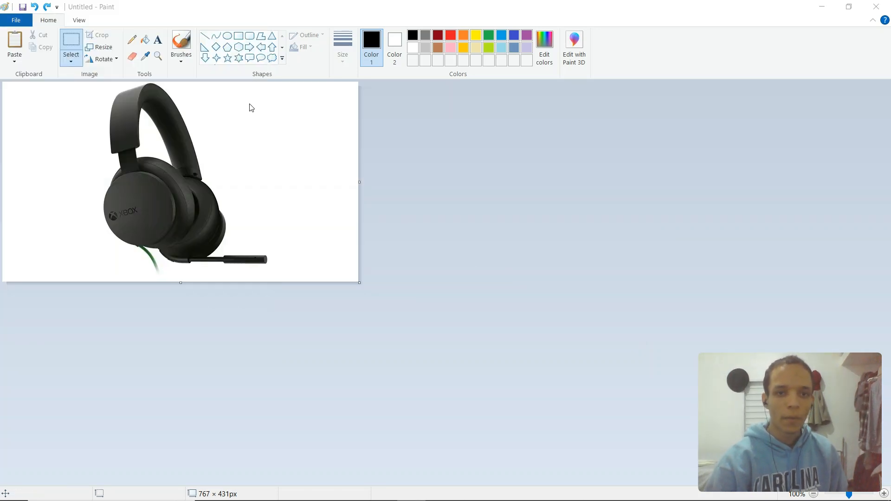
double_click(402, 184)
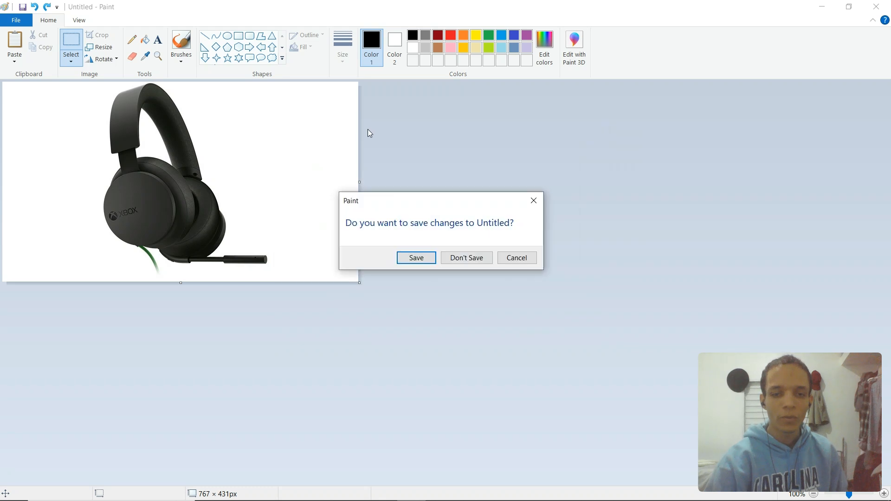
click(477, 267)
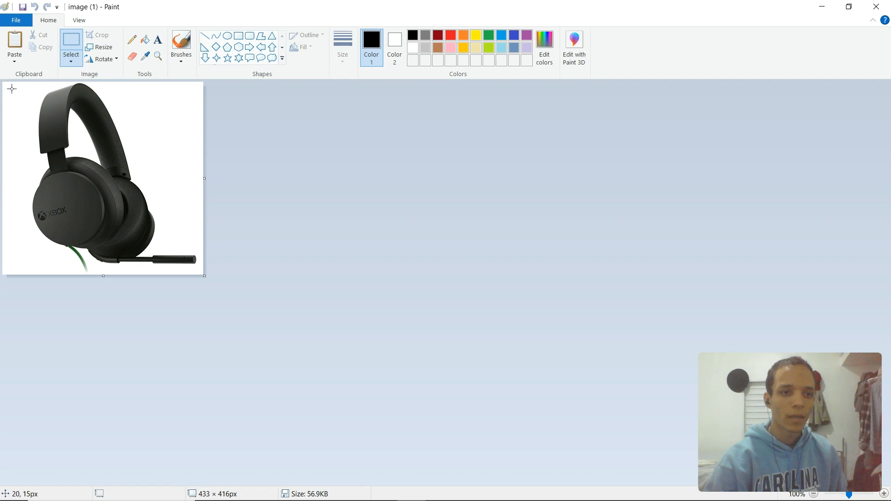
Try to copy the headset from Paint and paste it onto the Figma canvas.
drag(7, 85, 191, 260)
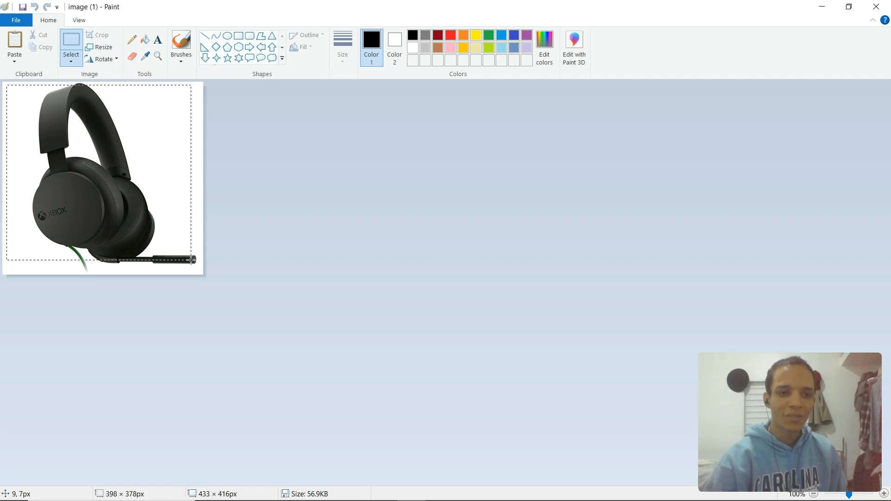
click(174, 242)
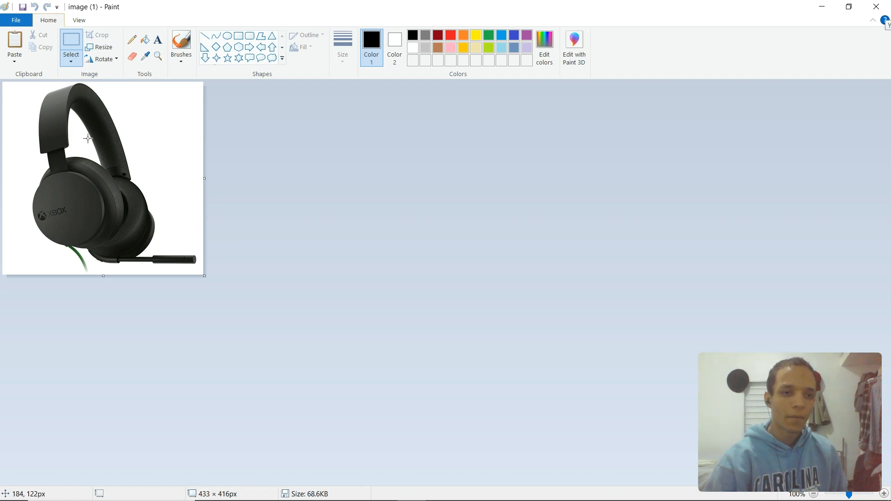
key(alt+Tab)
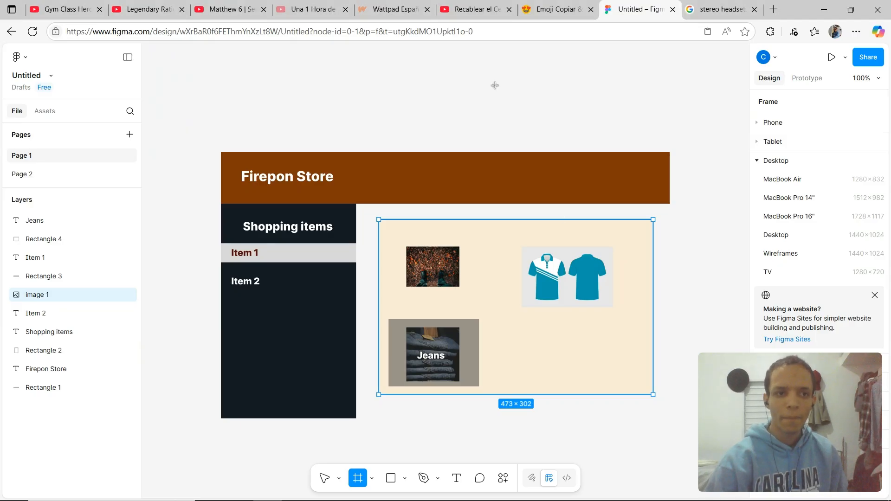
right_click(201, 120)
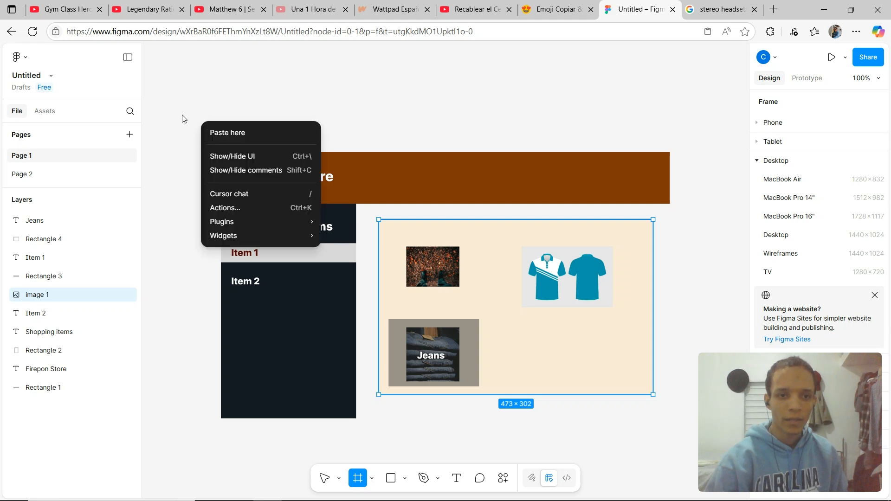
mouse_move(240, 234)
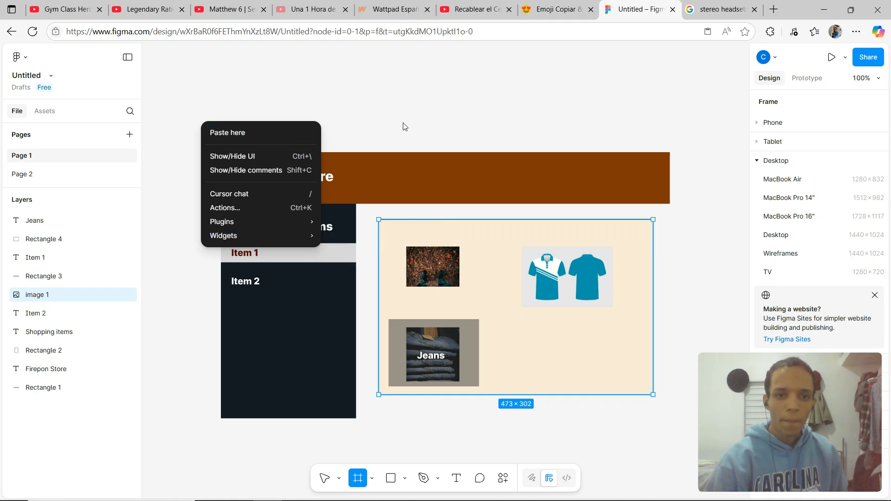
click(593, 125)
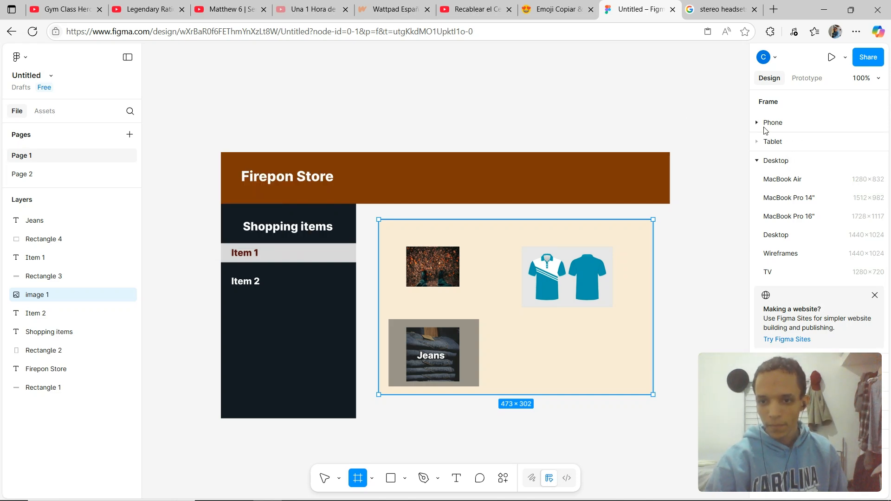
Search the web for "how to import an image to figma" and scroll through the results.
click(736, 10)
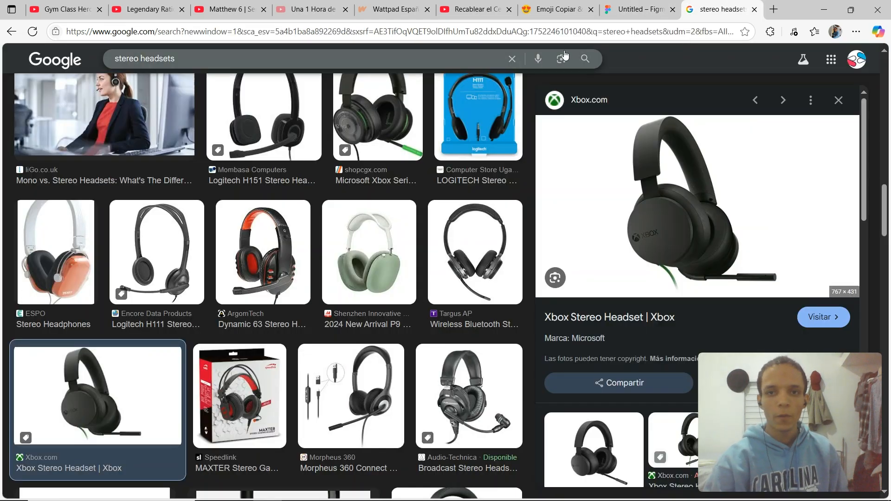
click(505, 31)
text(how o)
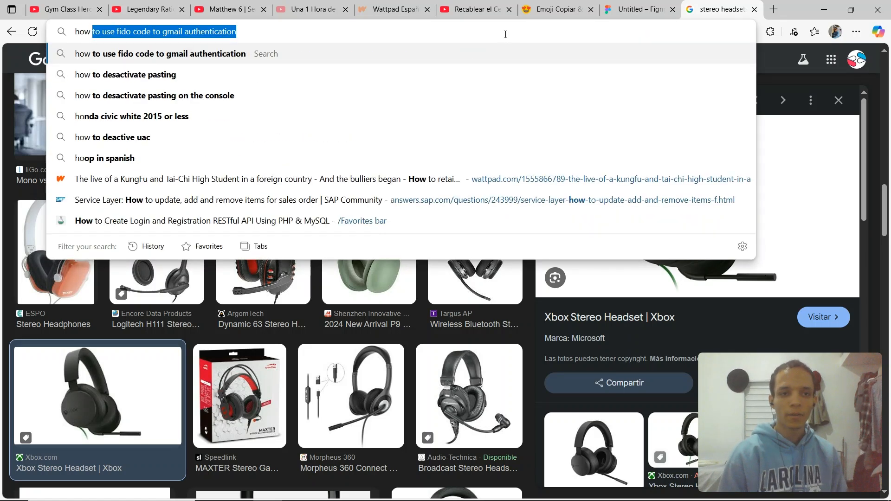
key(BackSpace)
key(BackSpace)
text(to importa)
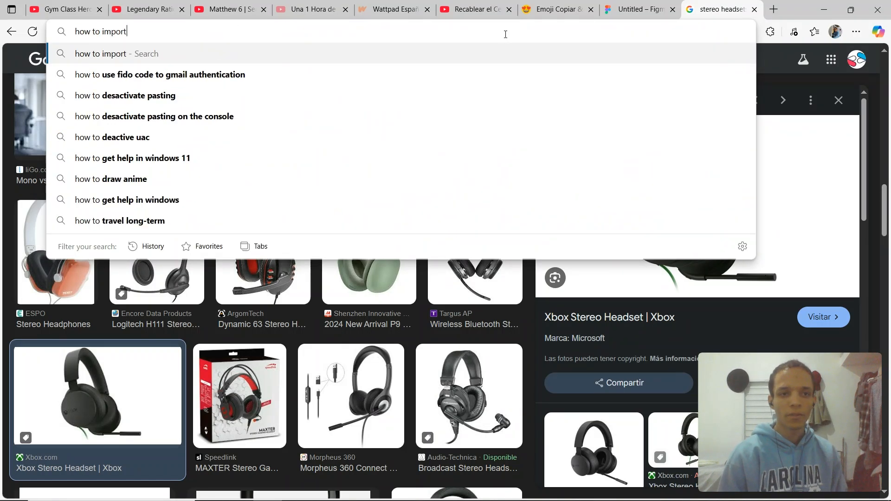
key(BackSpace)
key(BackSpace)
text(an image )
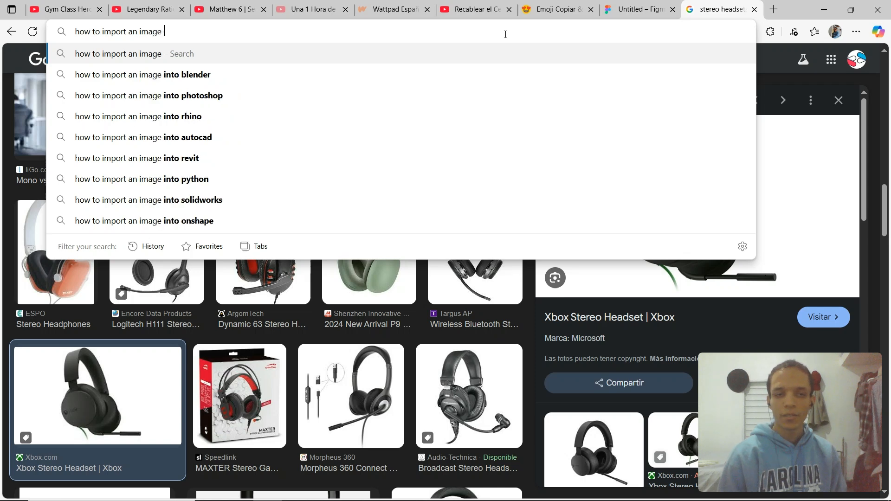
text(to figma)
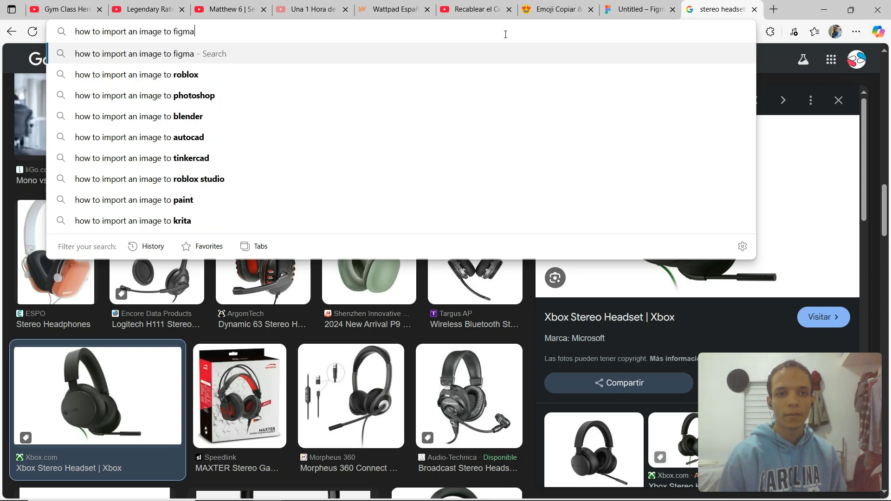
key(Return)
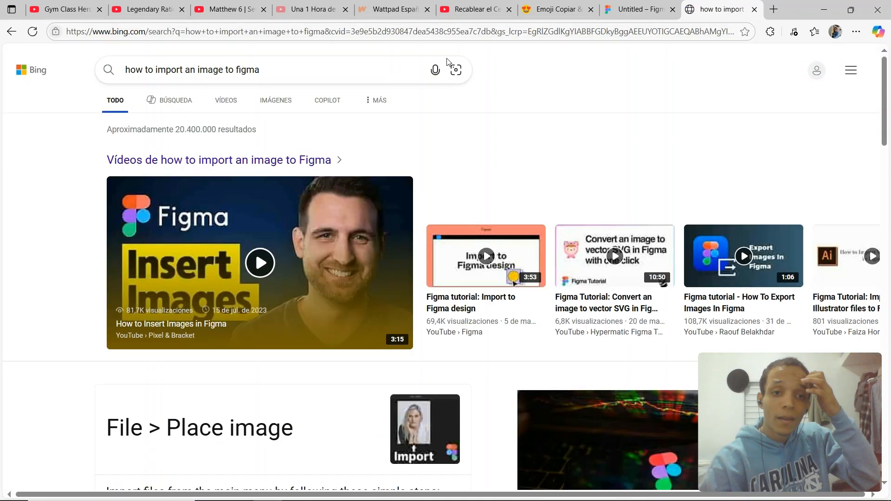
scroll(227, 107, down, 4)
scroll(221, 90, down, 3)
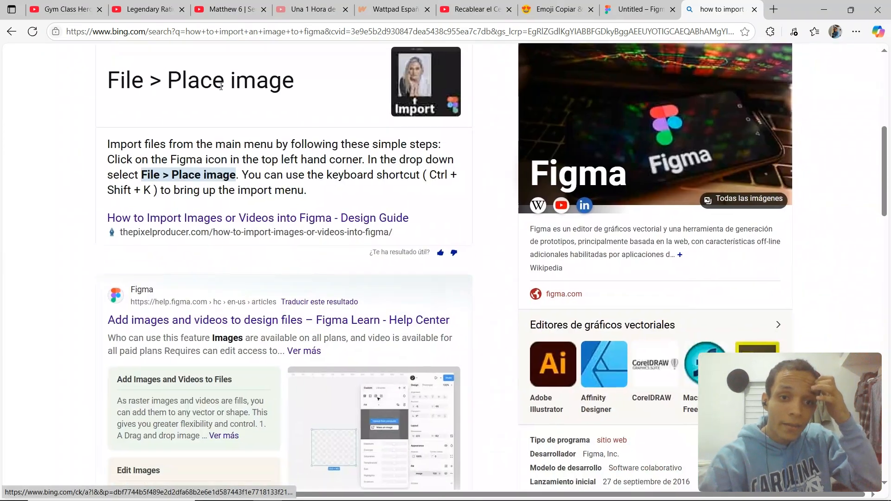
click(608, 4)
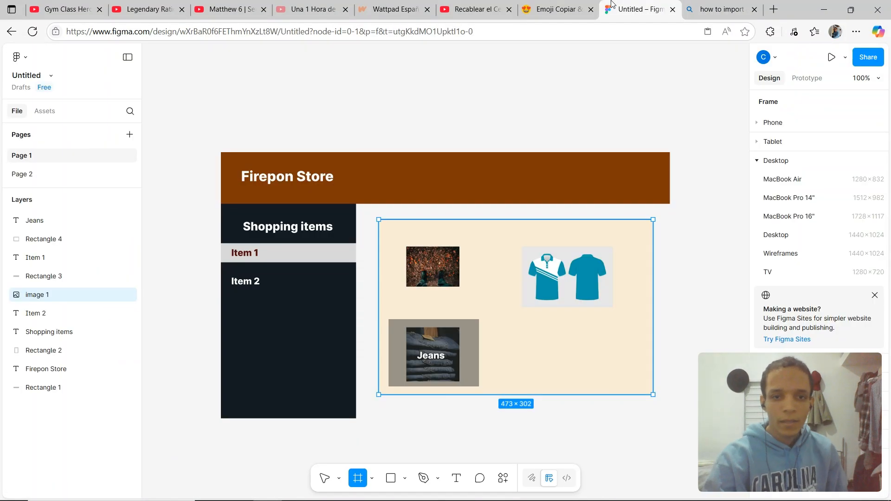
click(764, 160)
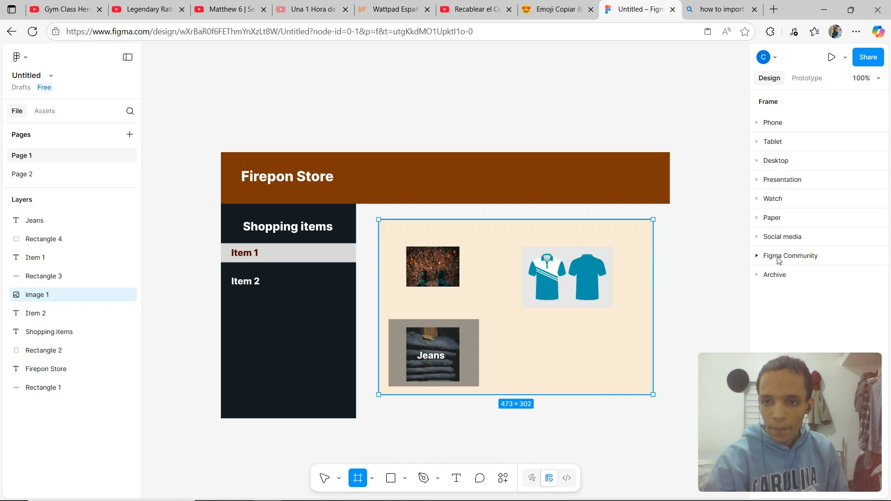
click(783, 273)
scroll(784, 260, down, 2)
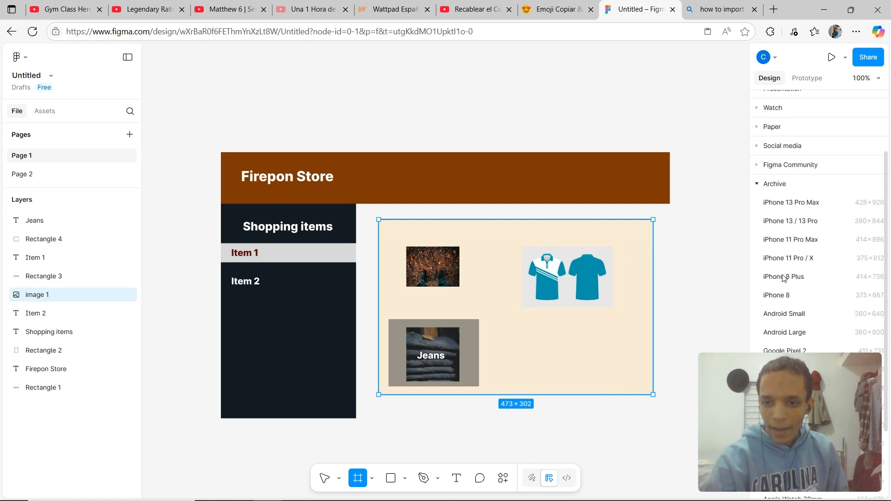
scroll(787, 237, up, 2)
click(771, 273)
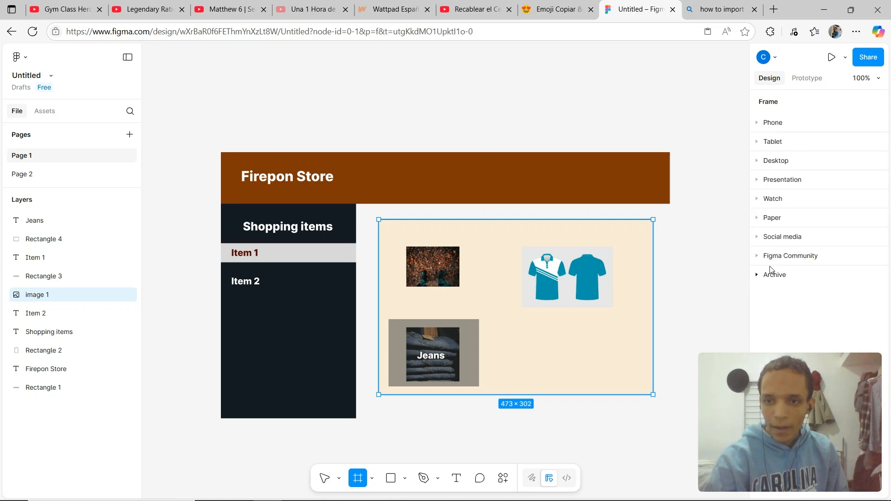
click(783, 162)
click(783, 162)
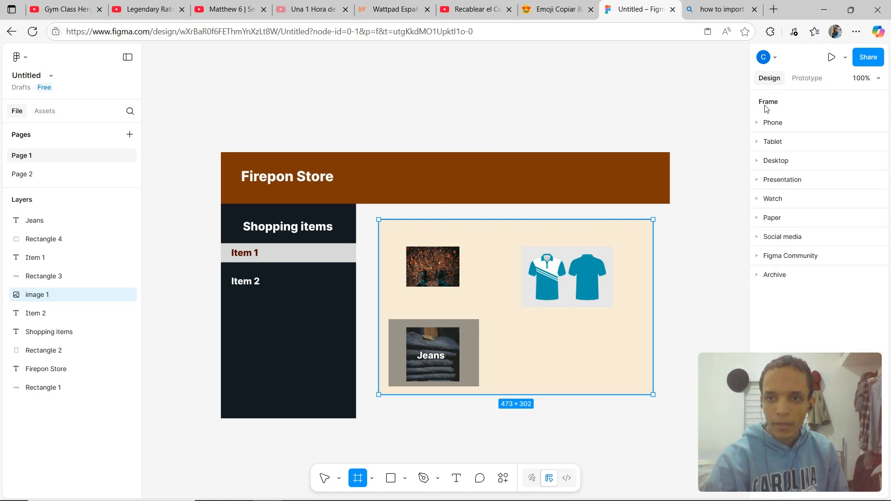
click(806, 78)
click(768, 78)
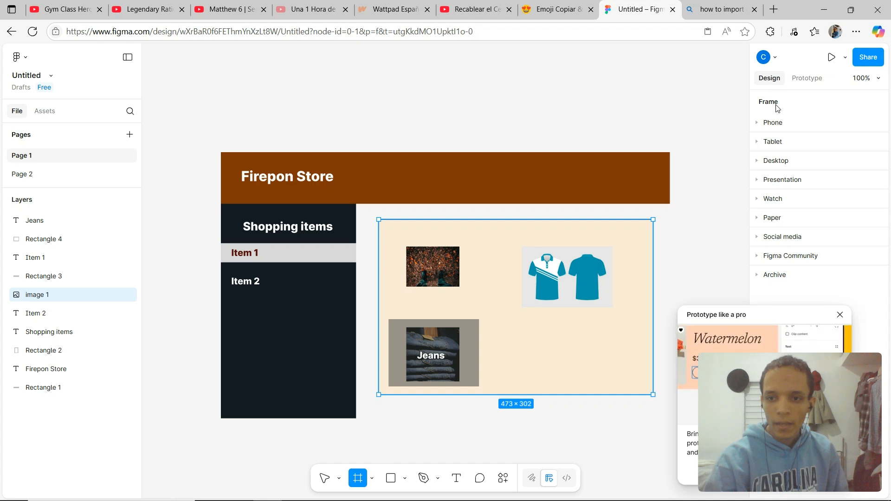
click(839, 315)
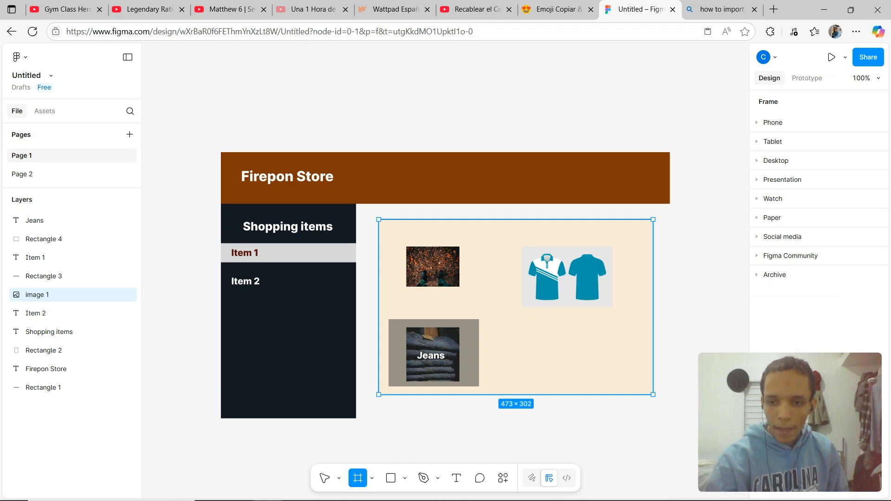
click(806, 79)
click(778, 83)
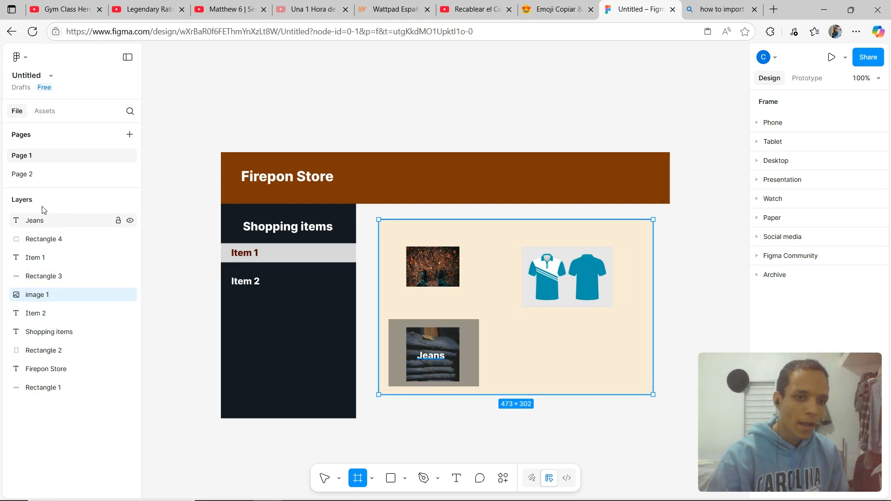
click(383, 174)
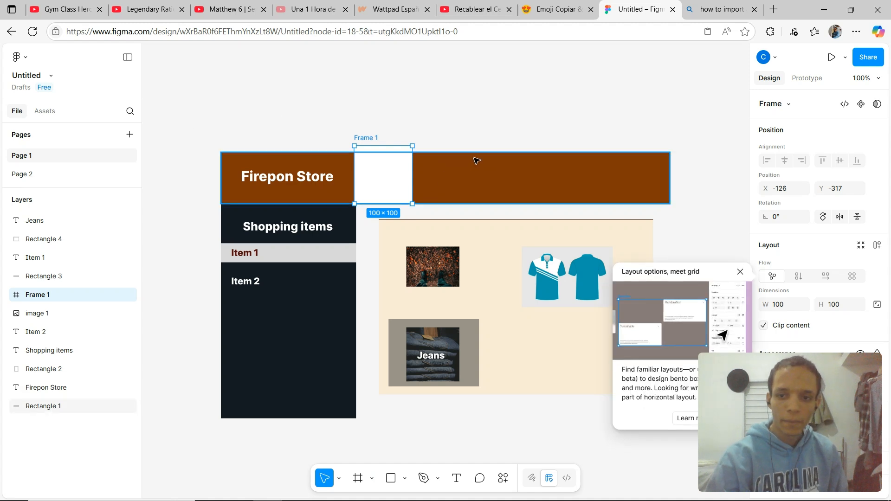
key(Delete)
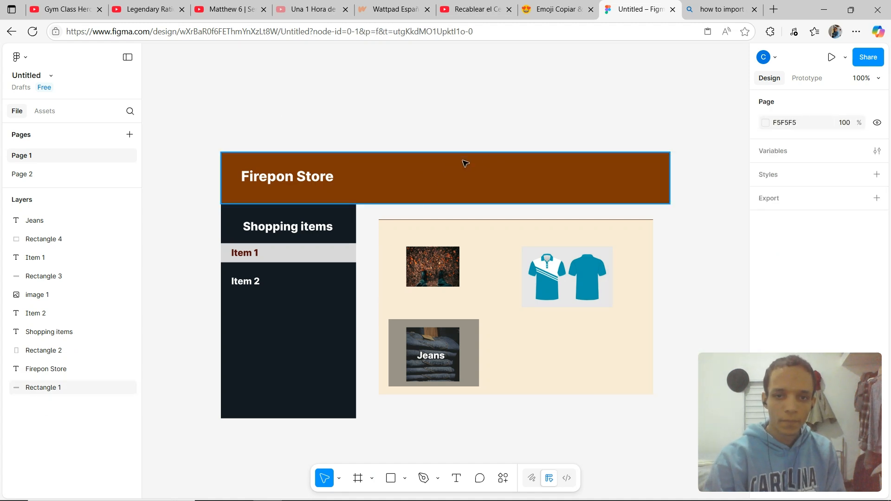
Check the search result describing how to place an image in Figma.
right_click(408, 170)
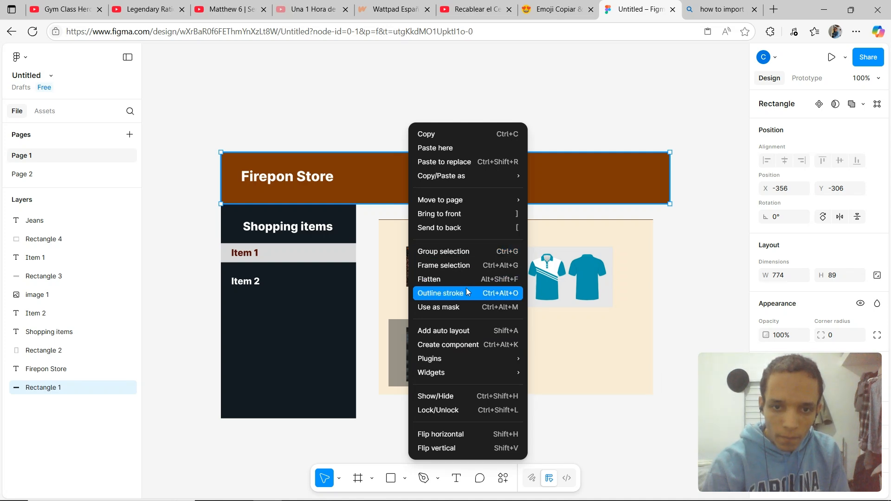
click(707, 6)
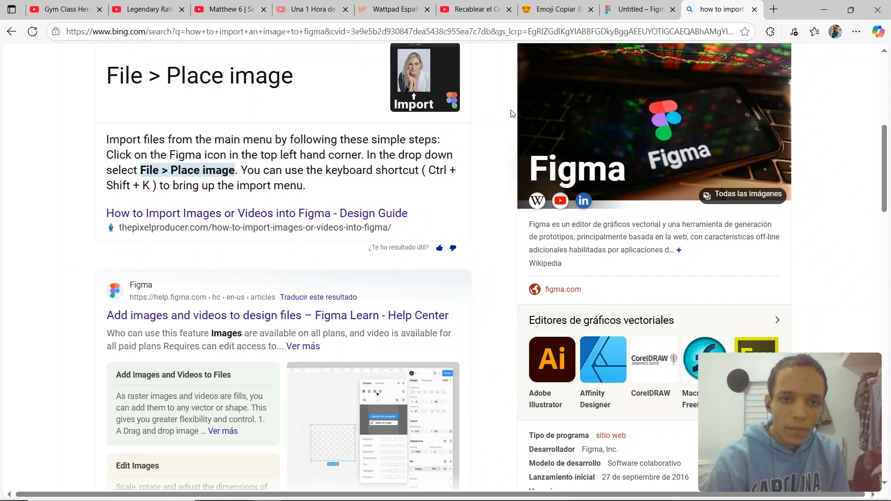
click(578, 8)
click(625, 8)
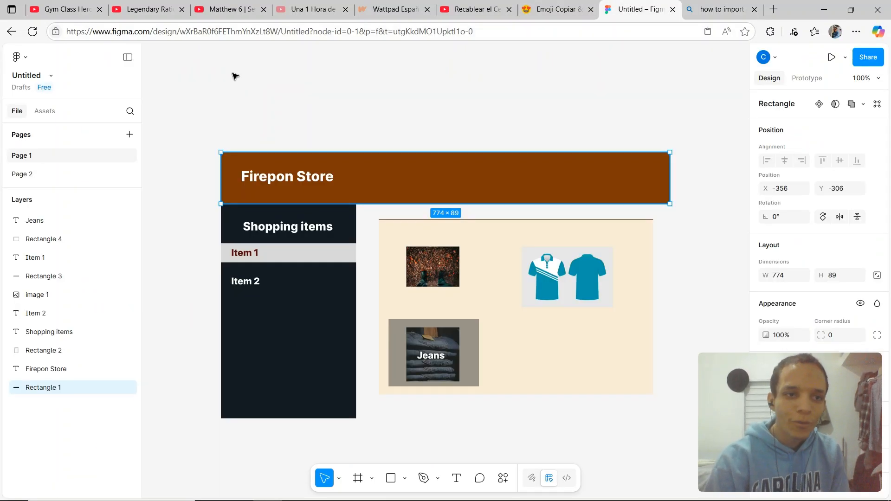
Try to place the image (1) file into the selected Firepon Store header rectangle, then undo it.
click(18, 57)
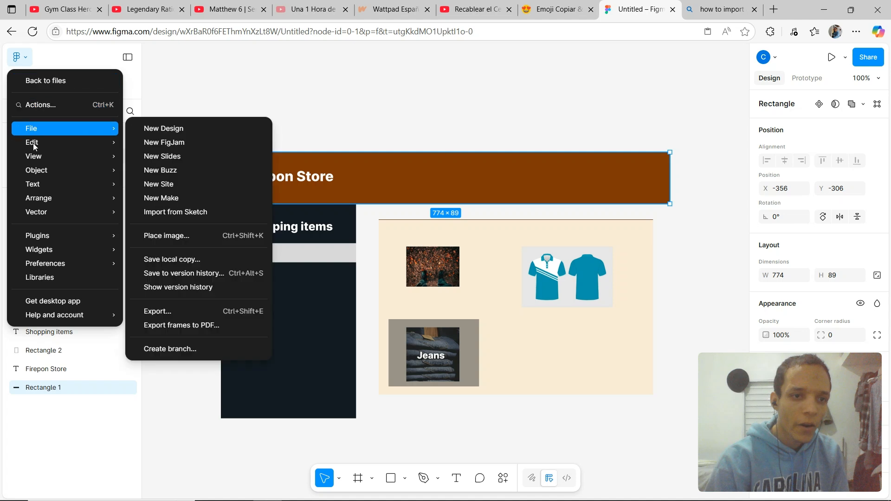
mouse_move(45, 150)
mouse_move(43, 129)
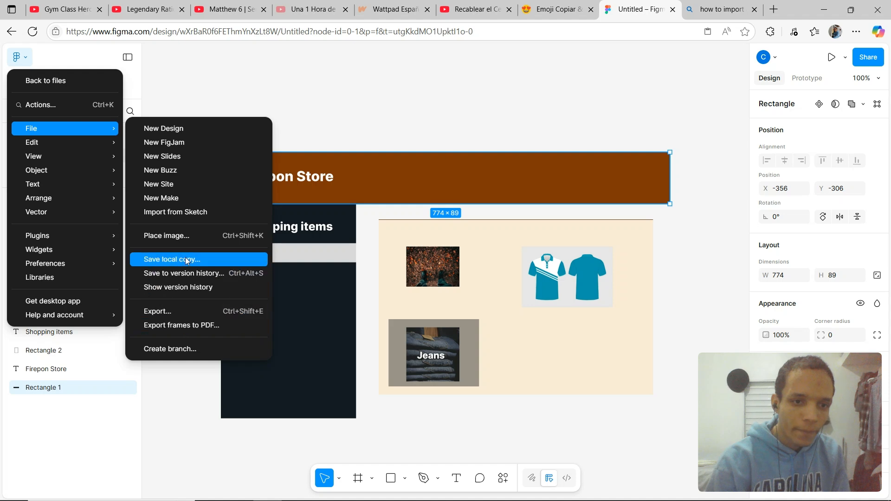
click(186, 236)
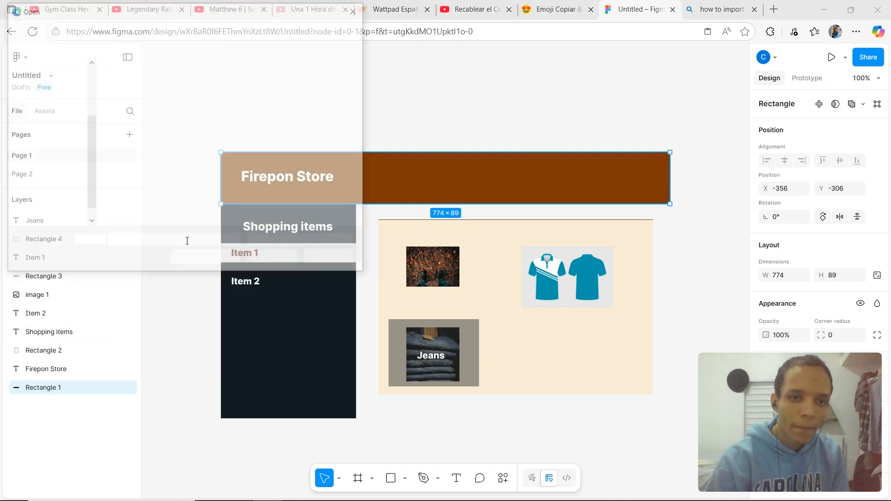
double_click(149, 116)
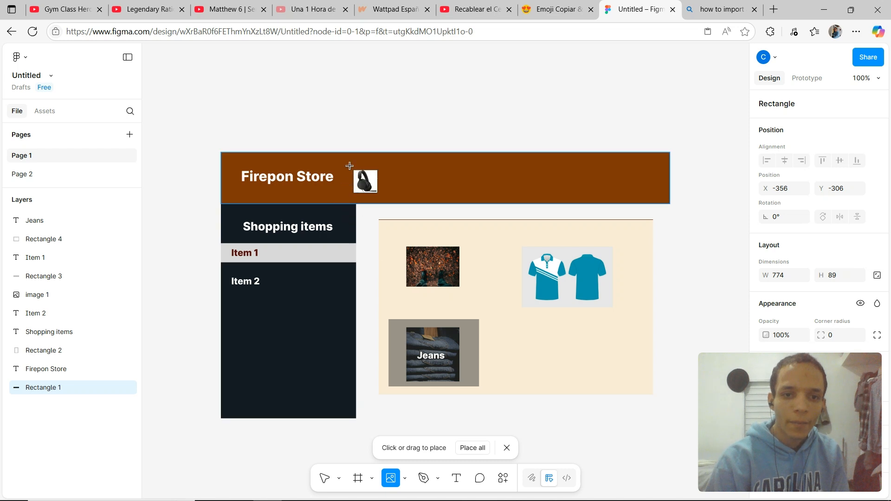
click(234, 164)
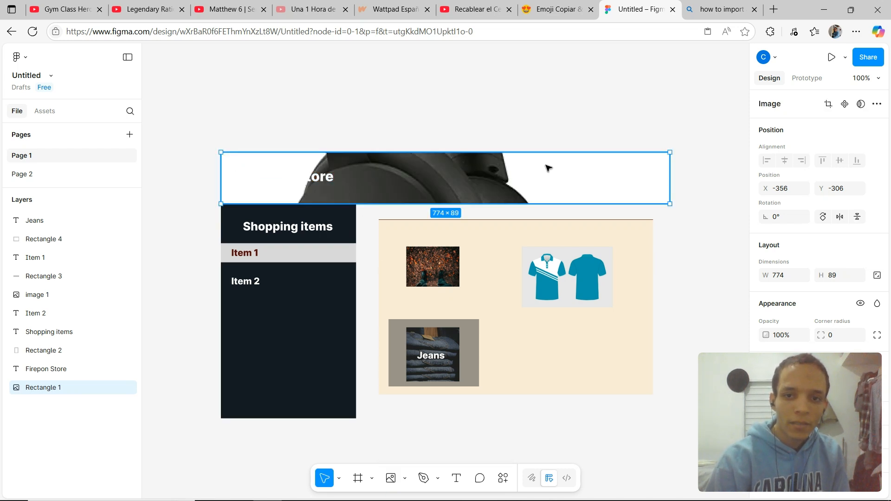
drag(548, 168, 460, 169)
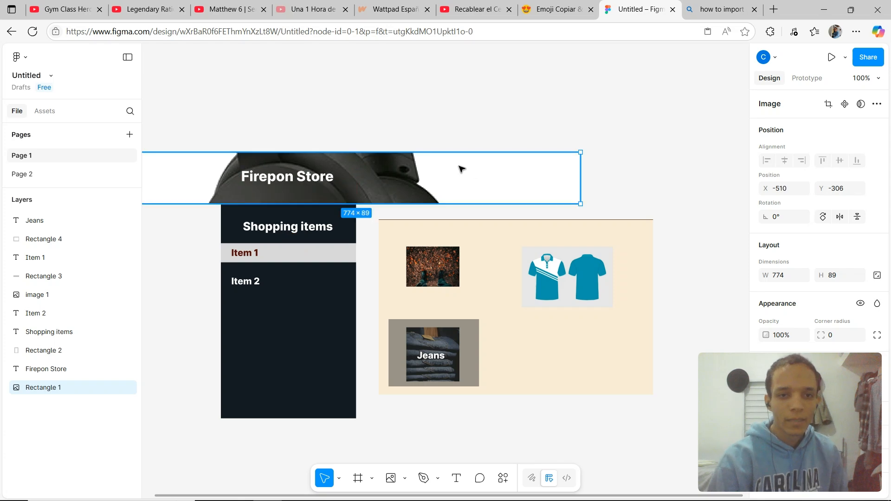
key(ctrl+z)
key(ctrl+z)
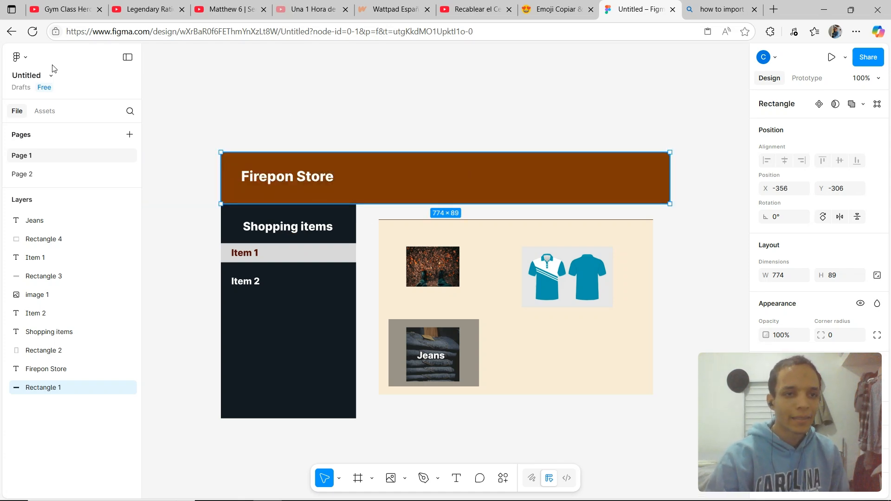
Try to place the image (1) file as a new image over the header and move it, then undo it.
click(19, 57)
mouse_move(62, 171)
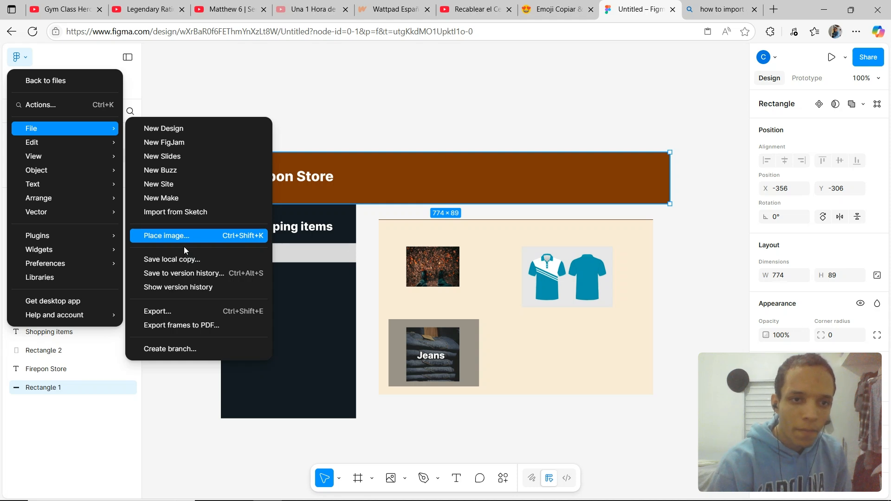
click(218, 238)
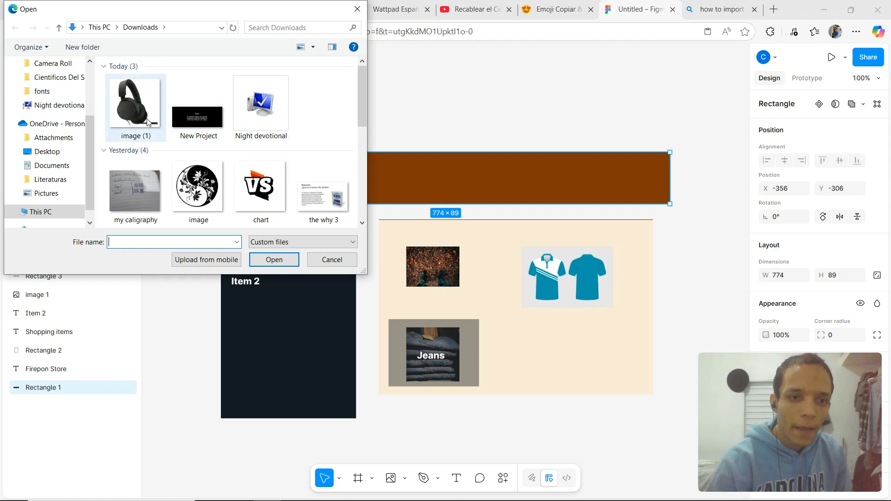
click(153, 121)
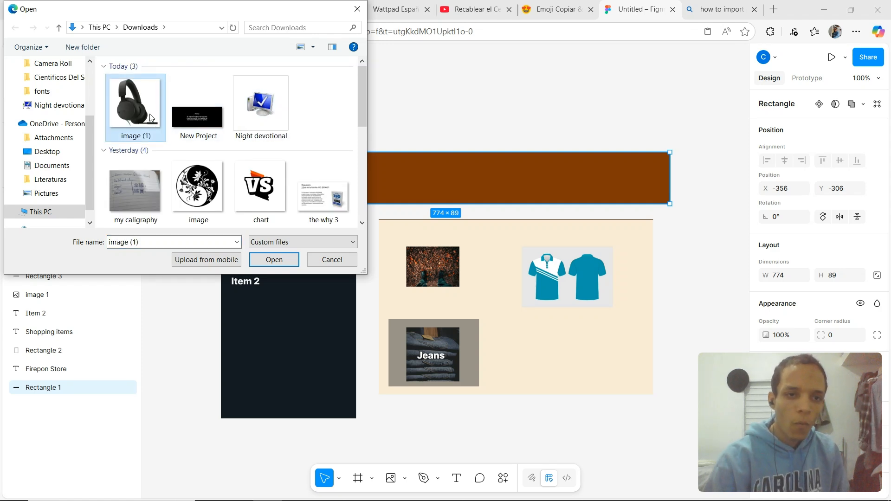
click(298, 263)
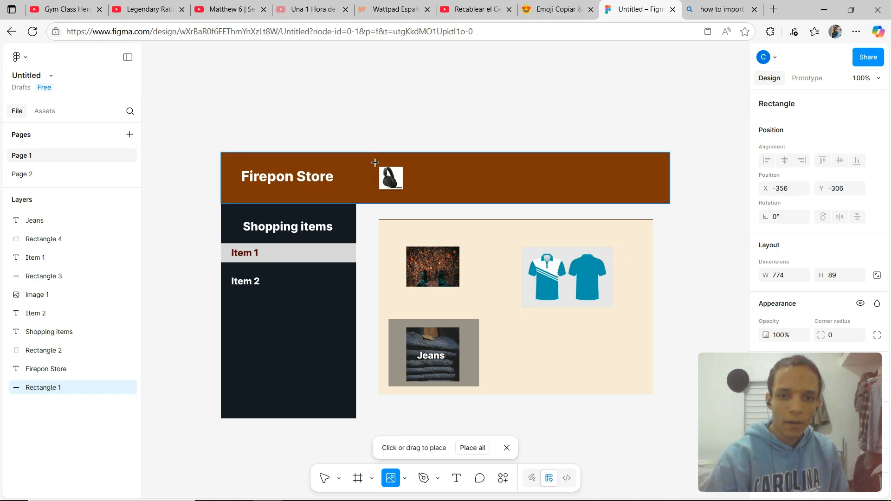
click(369, 226)
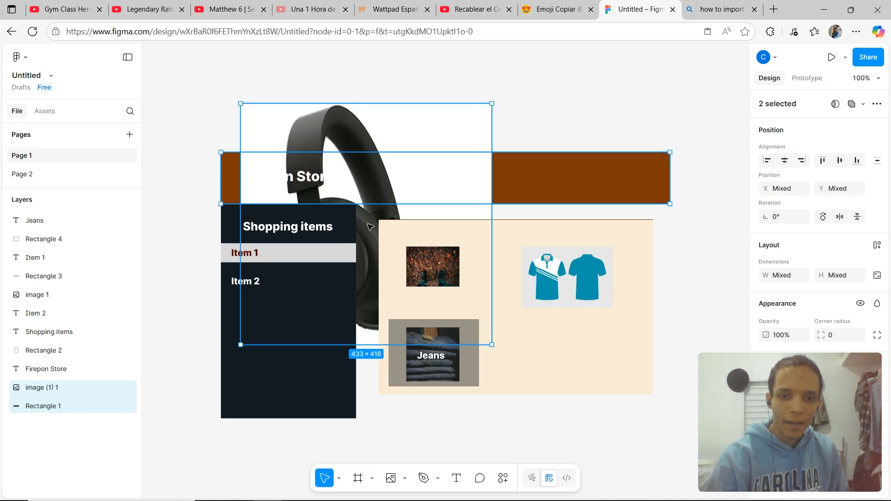
drag(381, 133, 385, 88)
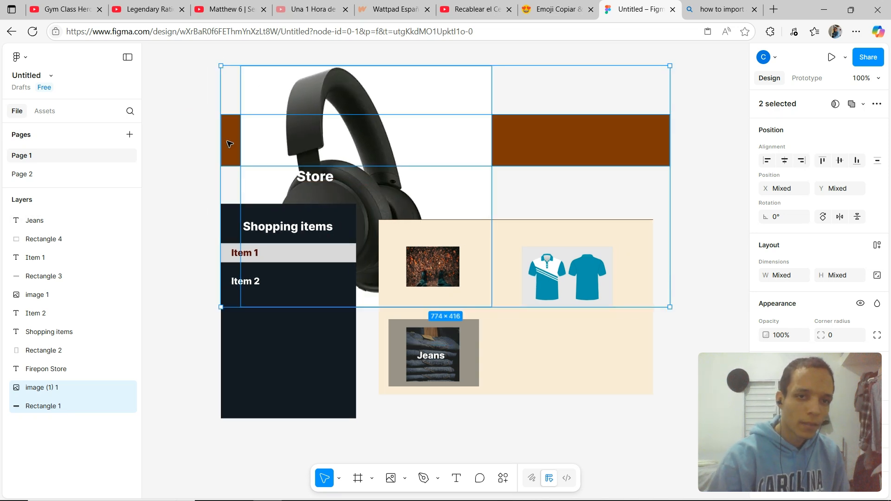
key(ctrl+z)
key(ctrl+z)
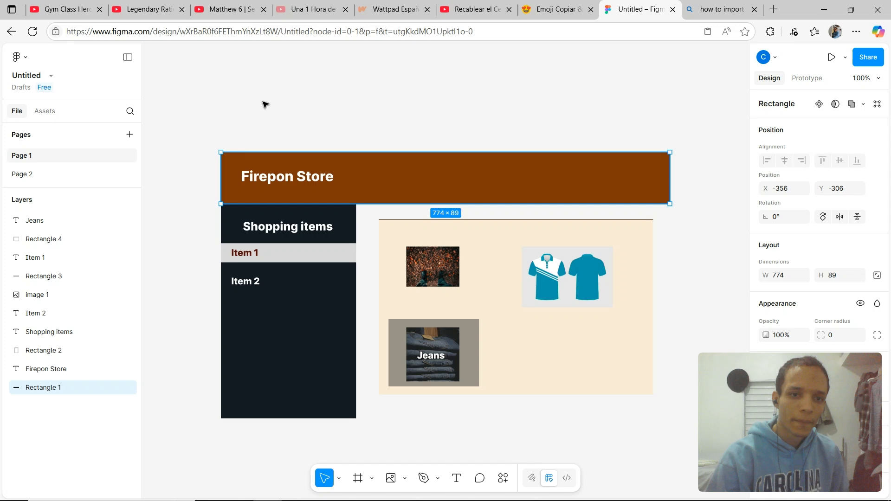
click(49, 415)
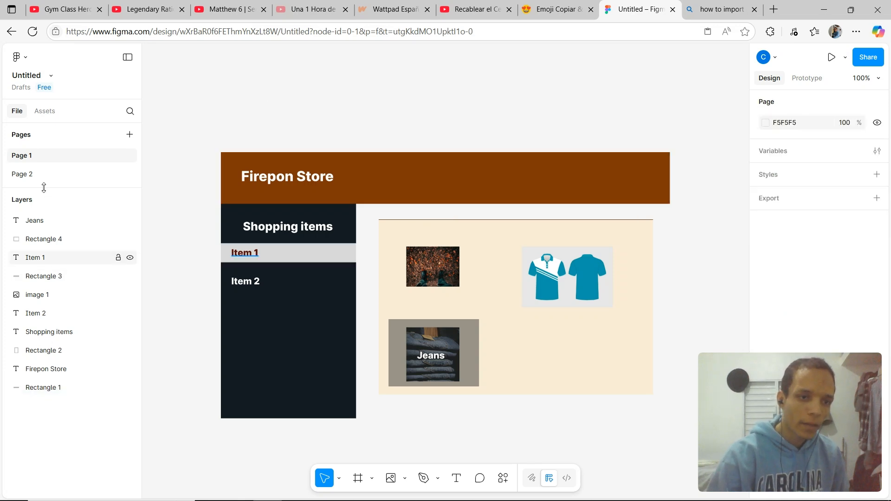
right_click(44, 222)
click(17, 205)
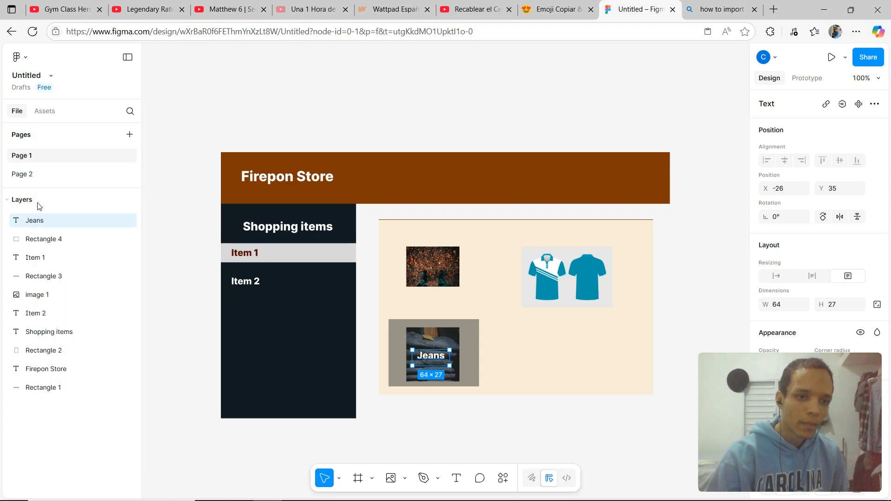
click(27, 203)
click(27, 203)
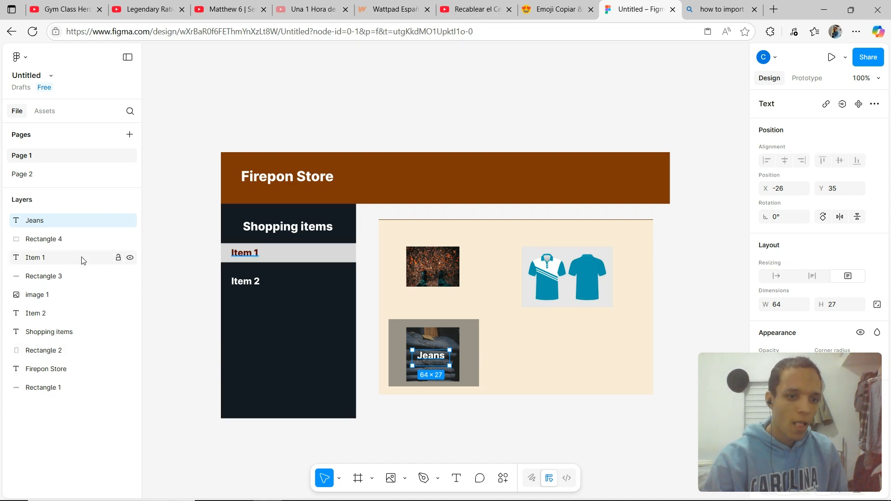
click(52, 389)
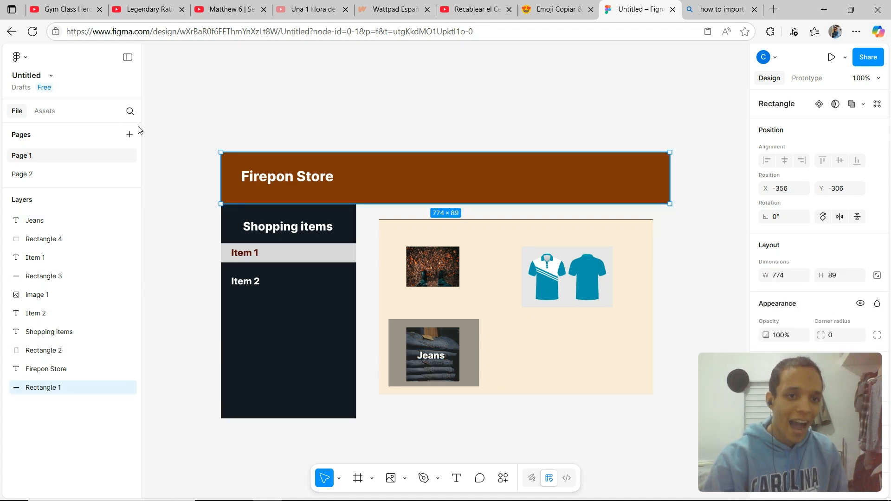
click(195, 130)
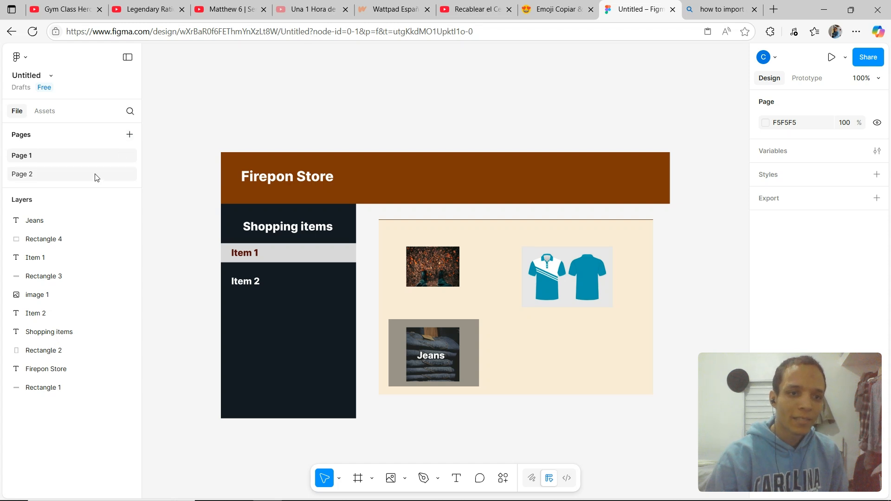
click(97, 173)
click(100, 157)
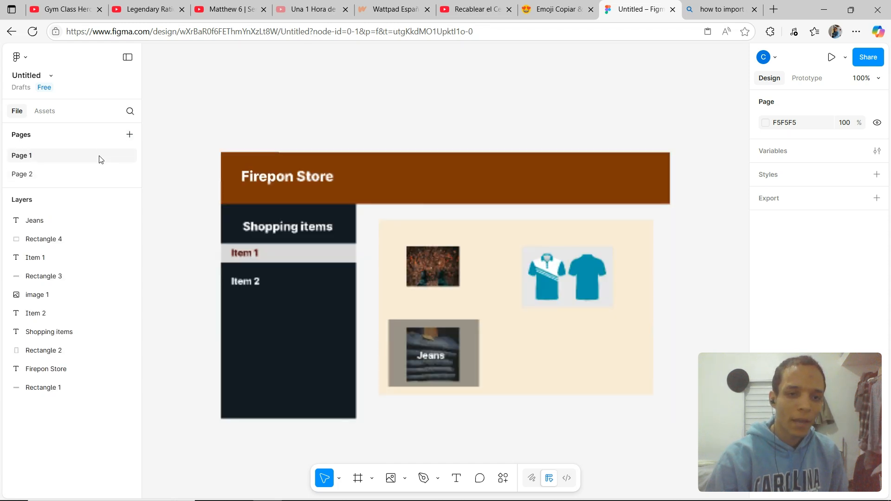
Place the image (1) headset file as a new image, about 433 × 416, on the empty canvas below the store layout.
scroll(181, 189, down, 5)
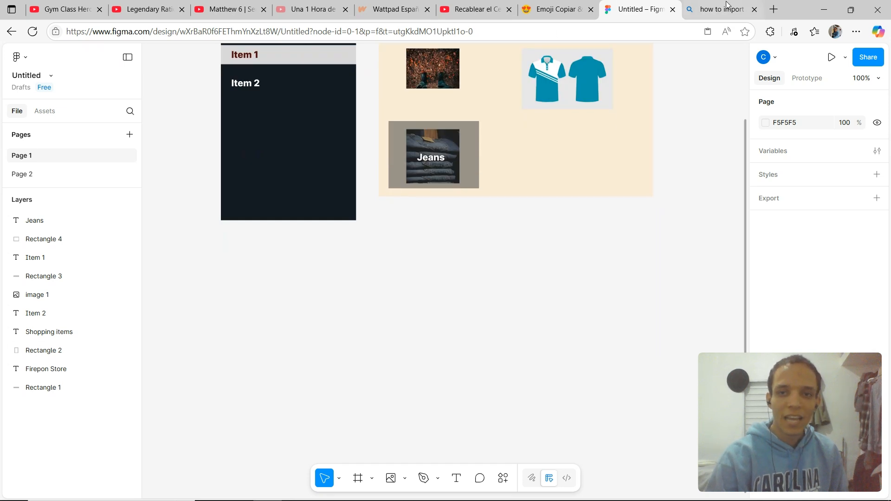
drag(207, 280, 332, 354)
drag(237, 288, 370, 345)
drag(222, 264, 352, 319)
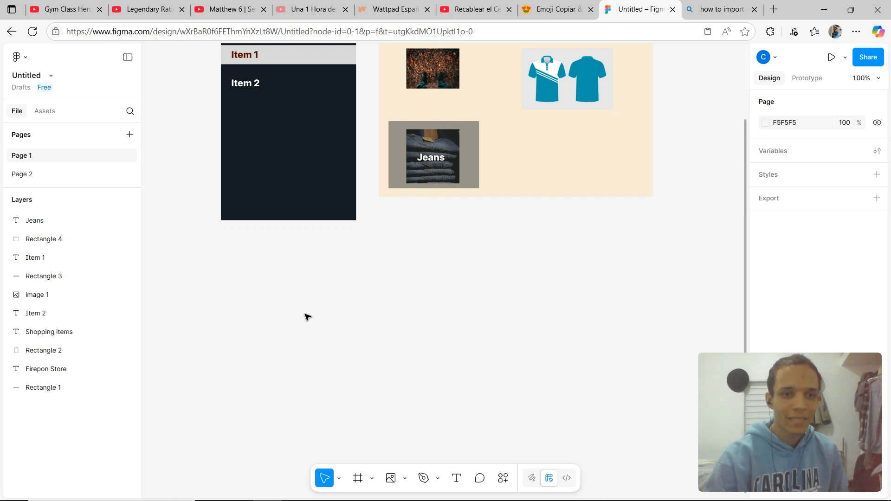
click(33, 75)
click(19, 57)
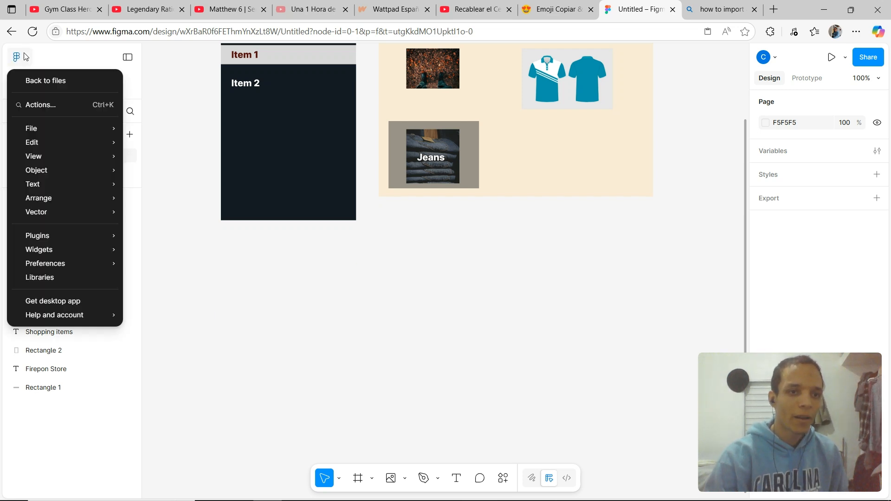
mouse_move(73, 134)
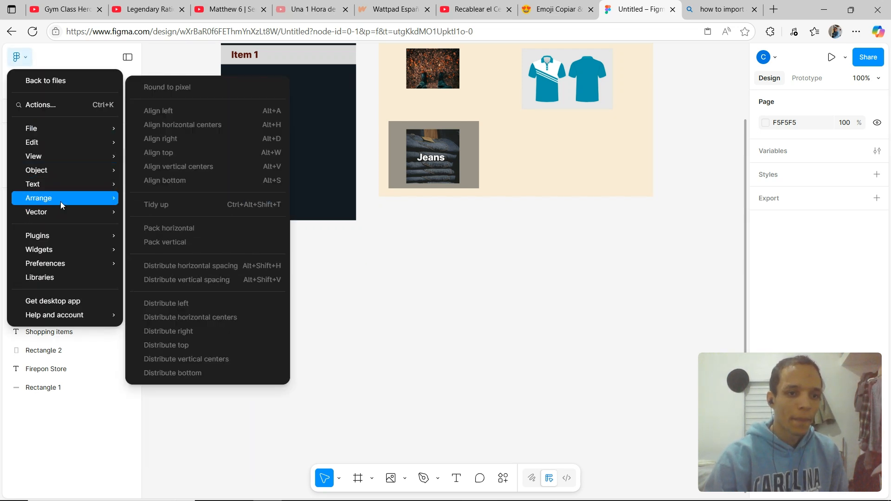
mouse_move(60, 213)
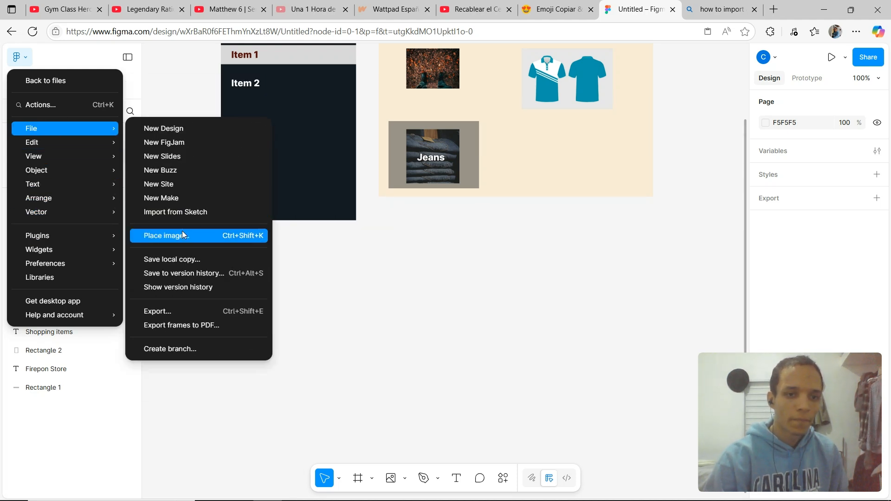
click(182, 233)
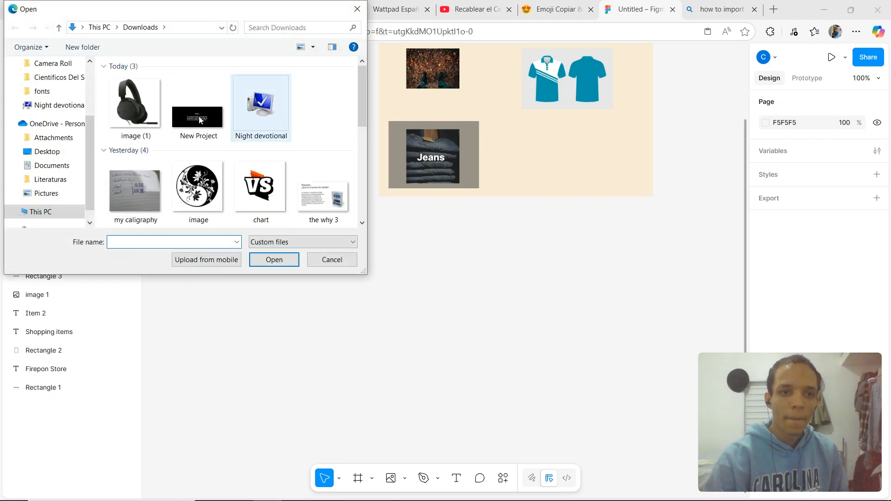
click(147, 112)
double_click(147, 112)
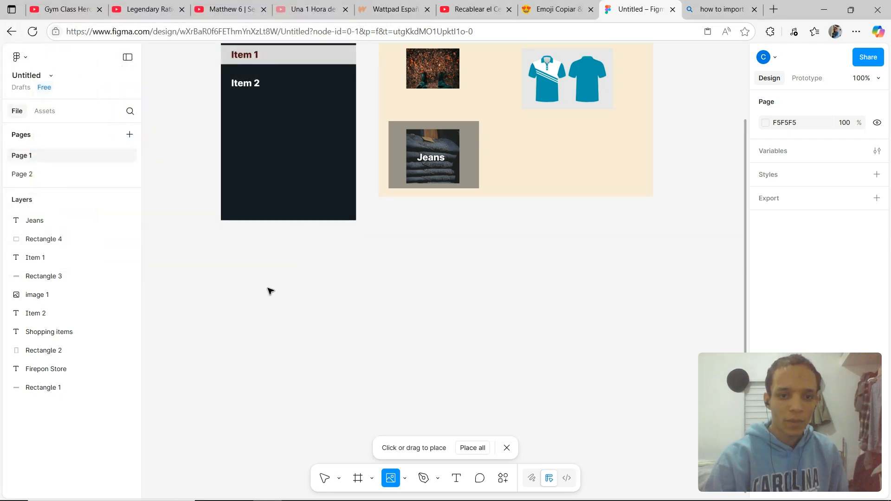
click(268, 290)
drag(258, 274, 319, 250)
Try changing the headset image's fill to a solid colour and then a gradient, then undo it.
scroll(391, 304, up, 5)
scroll(390, 297, down, 6)
double_click(341, 256)
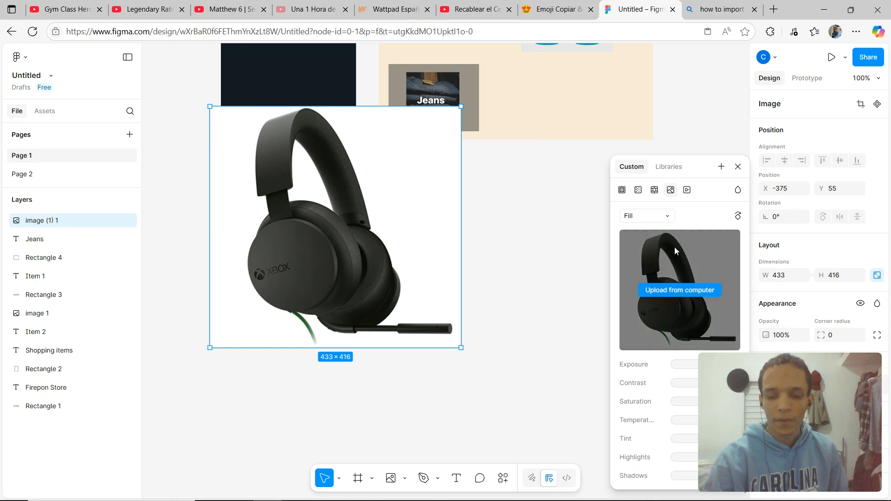
click(667, 220)
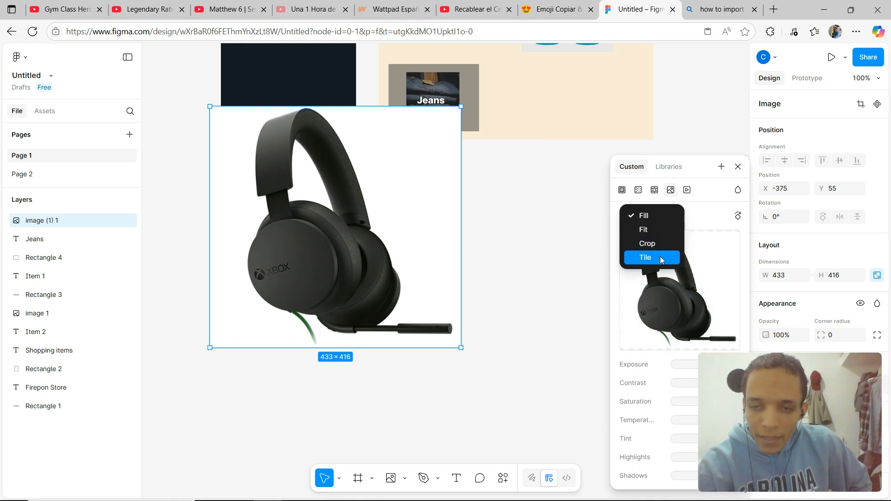
click(700, 205)
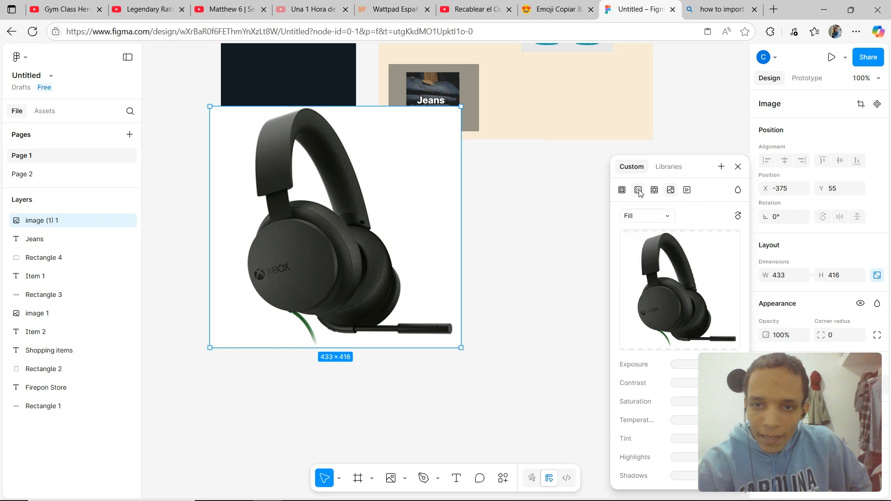
click(639, 191)
click(621, 191)
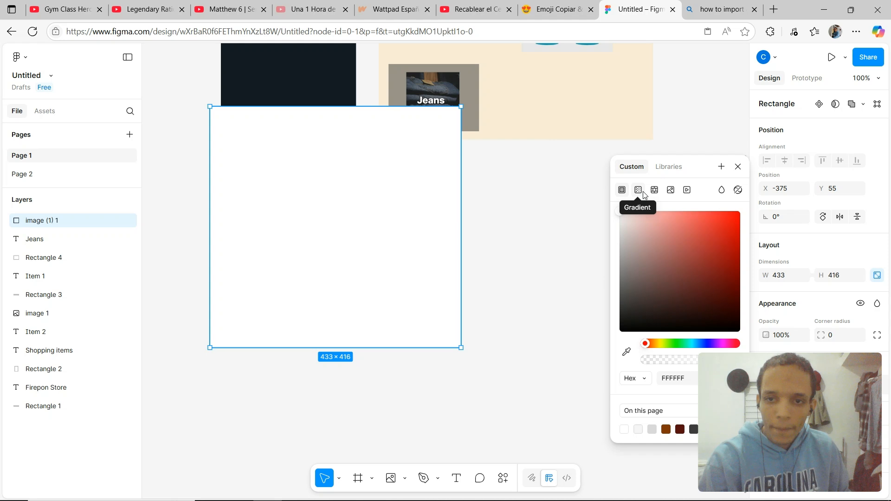
click(641, 194)
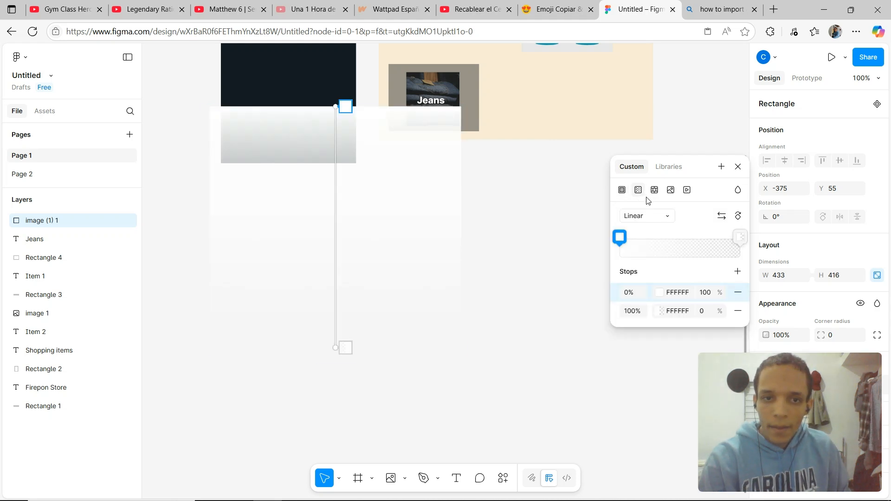
key(ctrl+z)
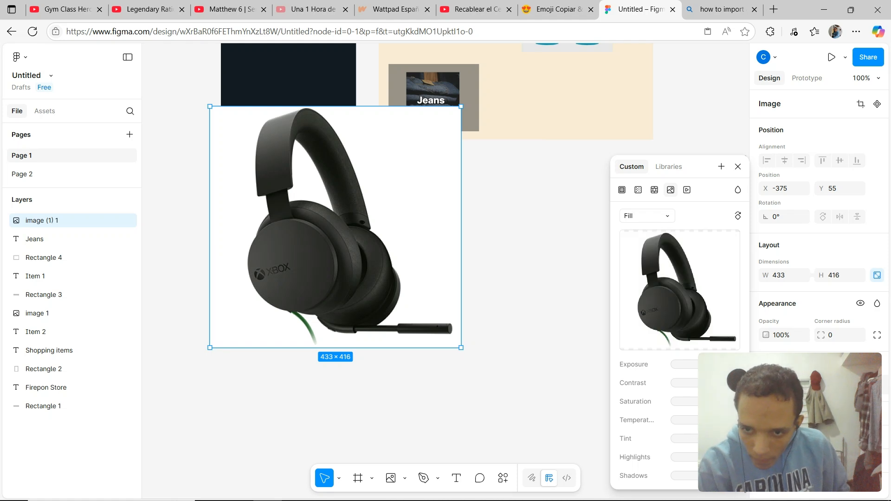
scroll(814, 234, down, 1)
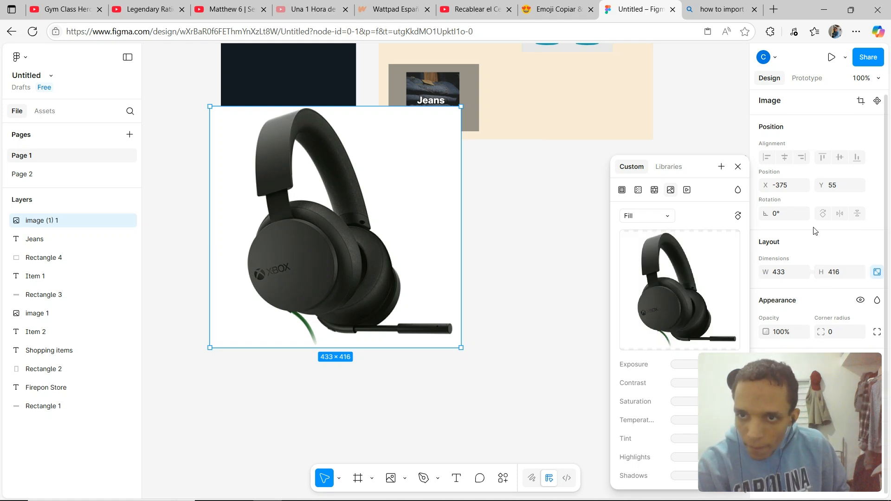
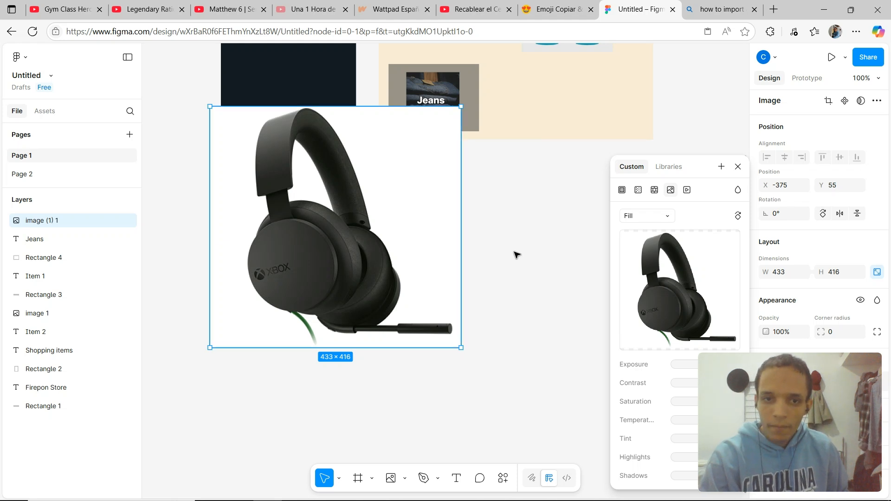
Open Photopea in a new browser tab.
click(506, 246)
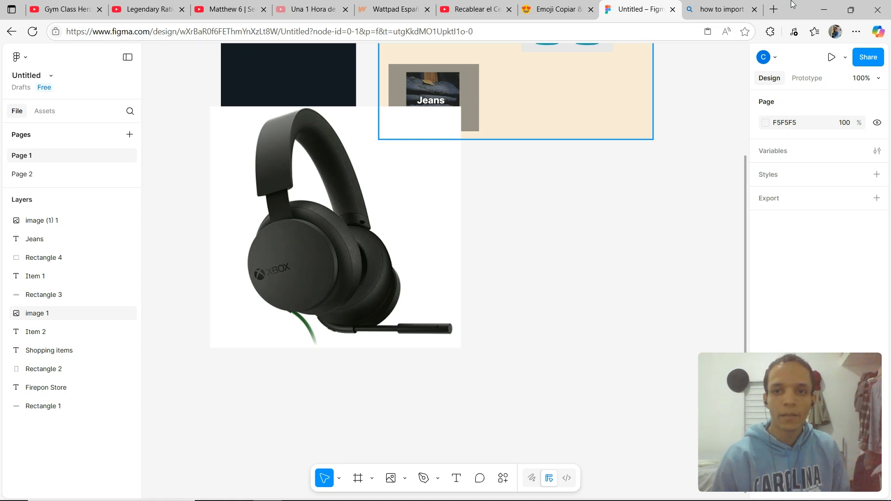
key(ctrl+t)
text(pho)
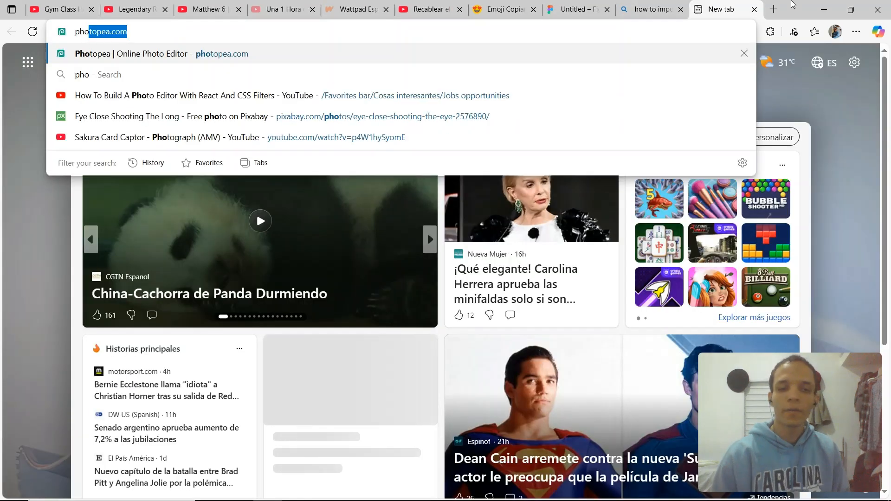
key(Right)
key(Return)
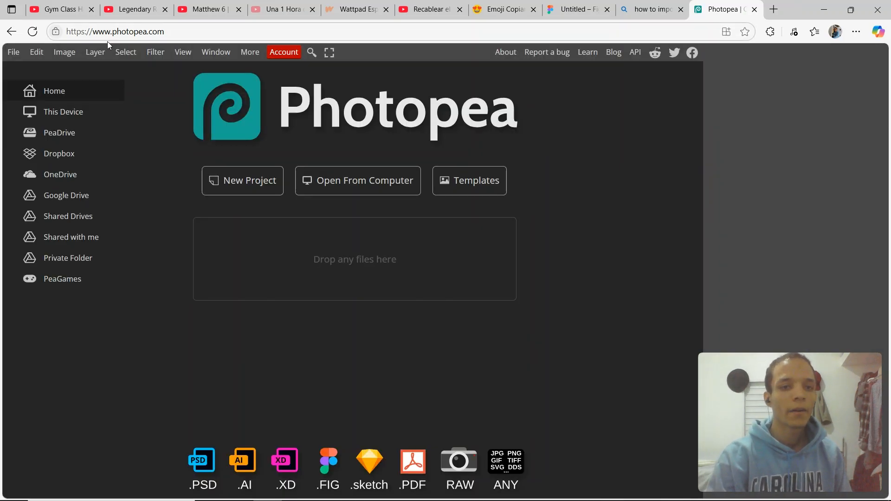
Open the image (1) headset file from the Downloads folder in Photopea.
click(17, 53)
click(31, 88)
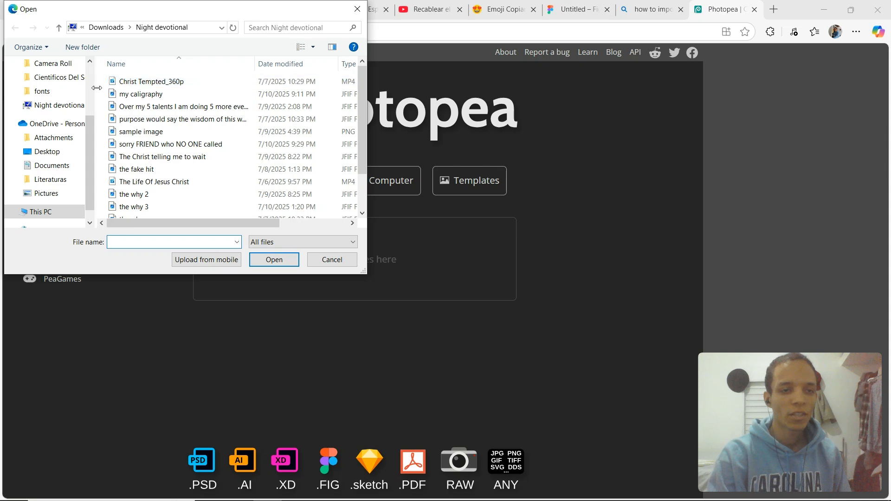
scroll(70, 125, up, 3)
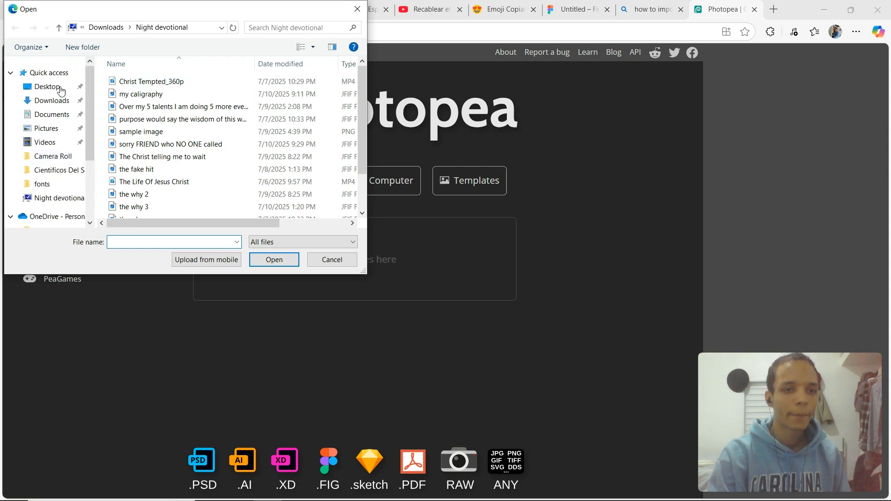
click(44, 113)
click(43, 103)
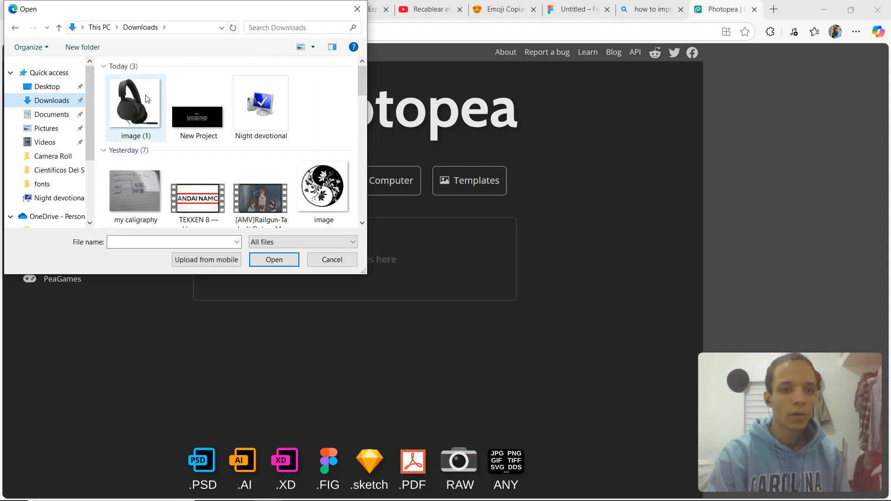
double_click(147, 98)
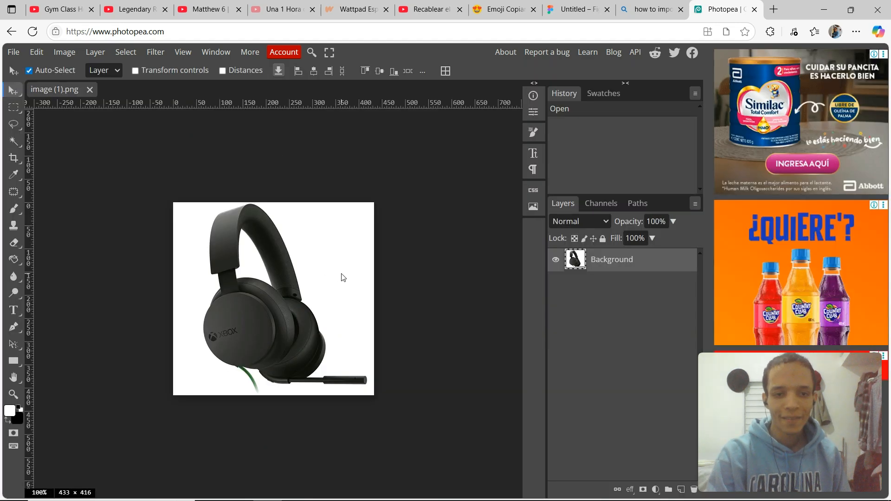
Delete the white background around the headset and inside its headband using the Magic Wand.
key(w)
click(323, 250)
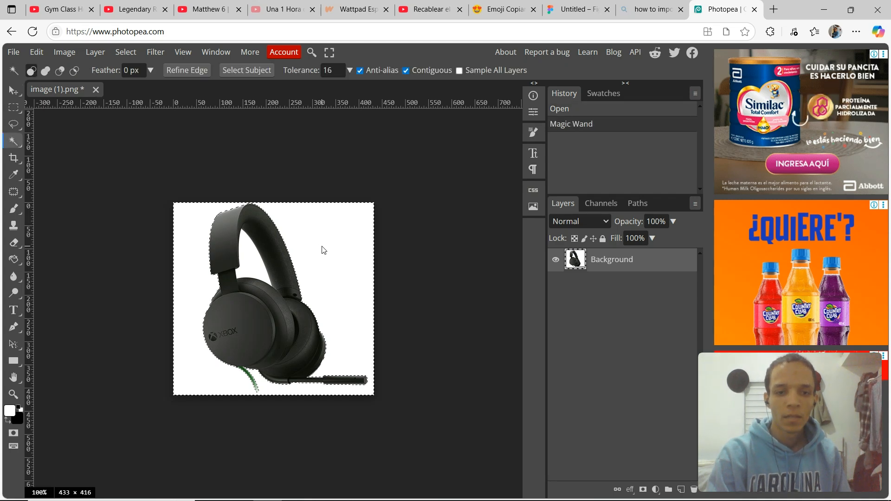
key(Delete)
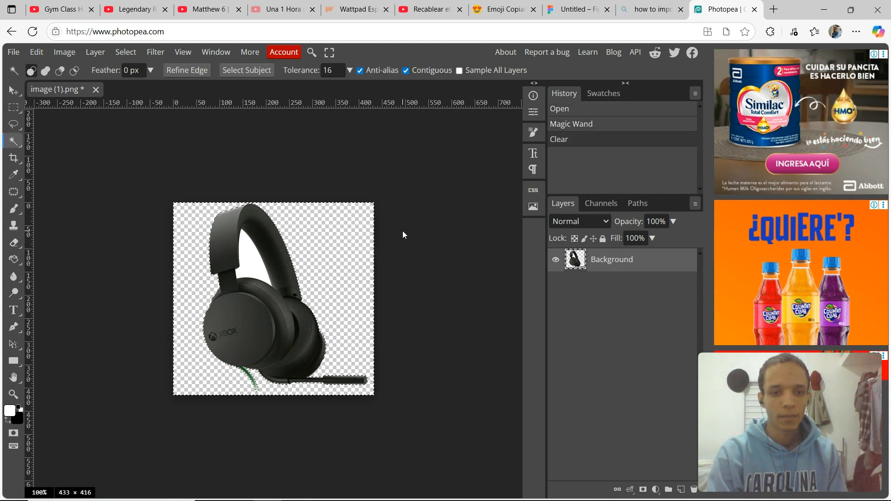
click(260, 269)
key(Delete)
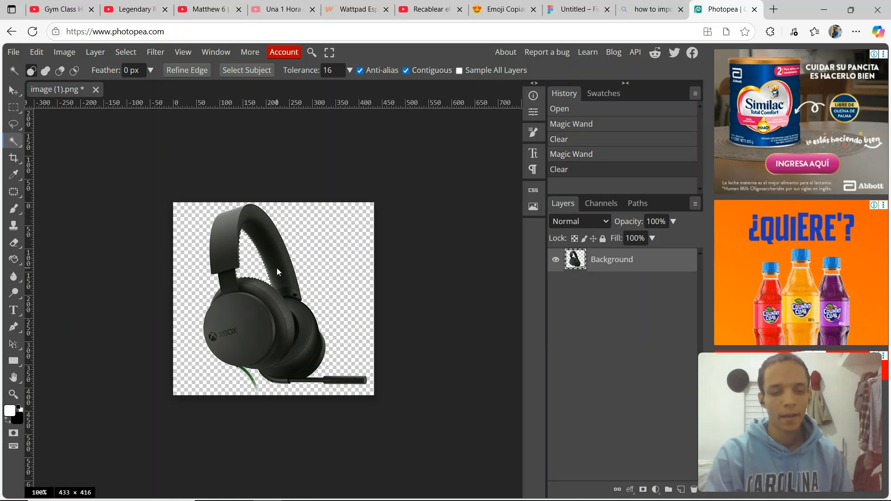
Export the image as PNG, naming it image of headset stereos audio.
key(v)
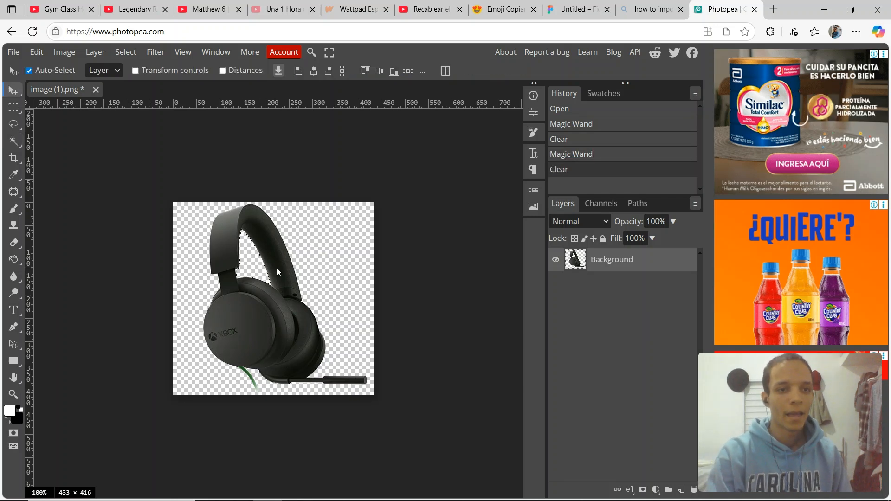
click(13, 52)
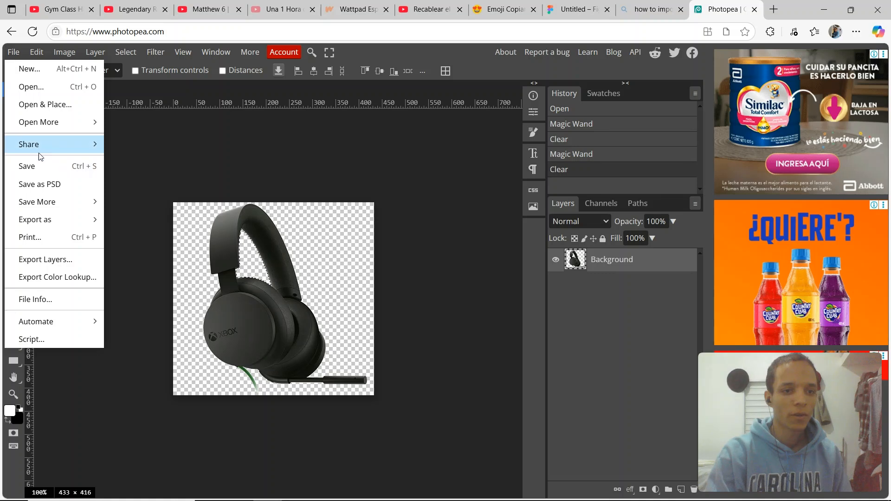
mouse_move(51, 224)
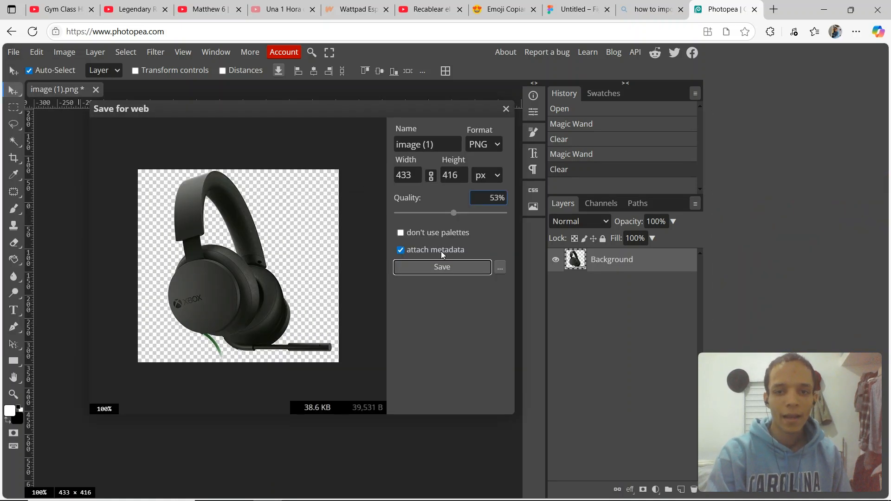
click(441, 144)
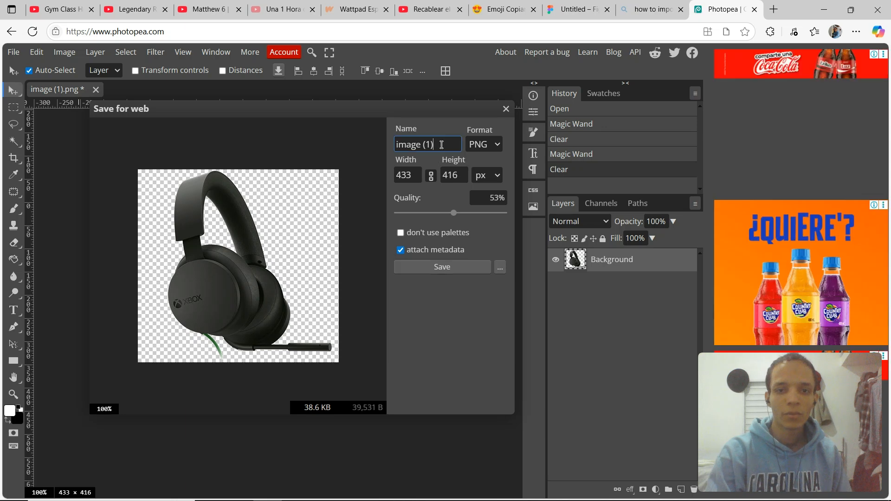
key(BackSpace)
key(alt+Left)
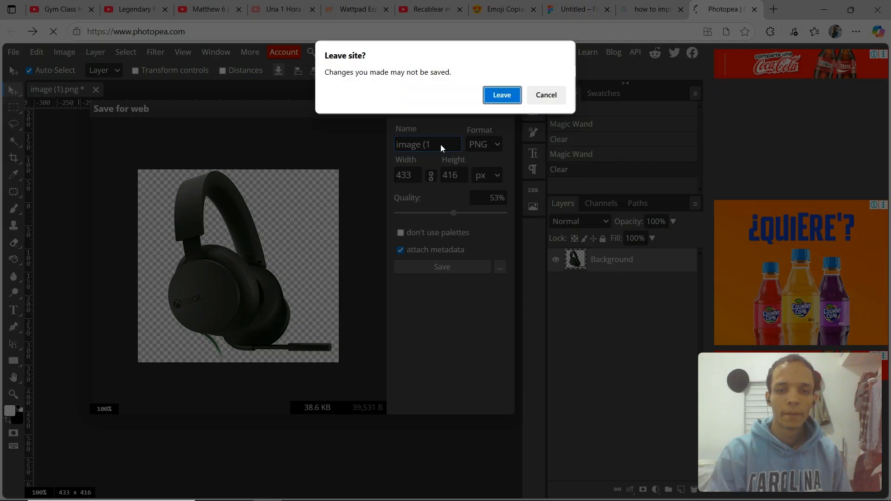
click(543, 97)
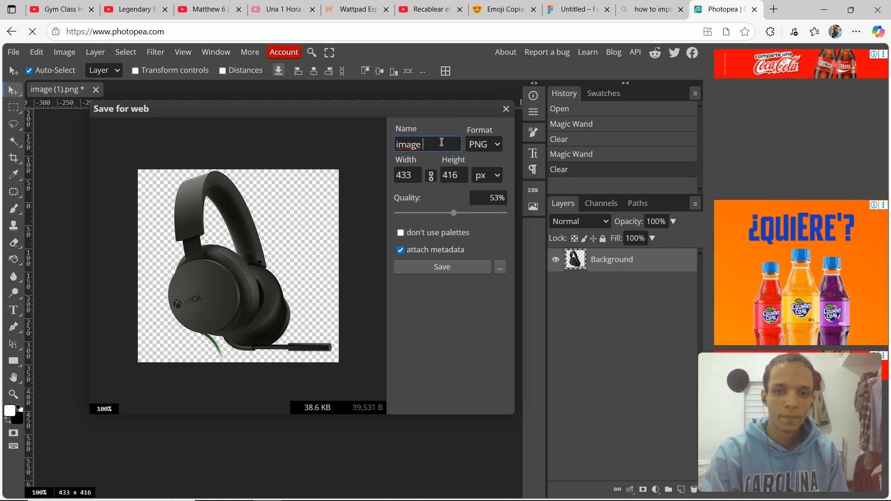
text(of )
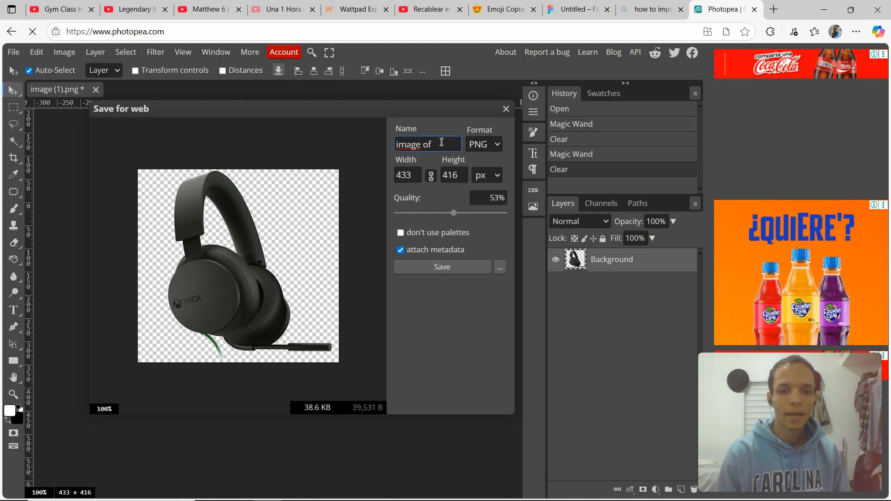
text(headset)
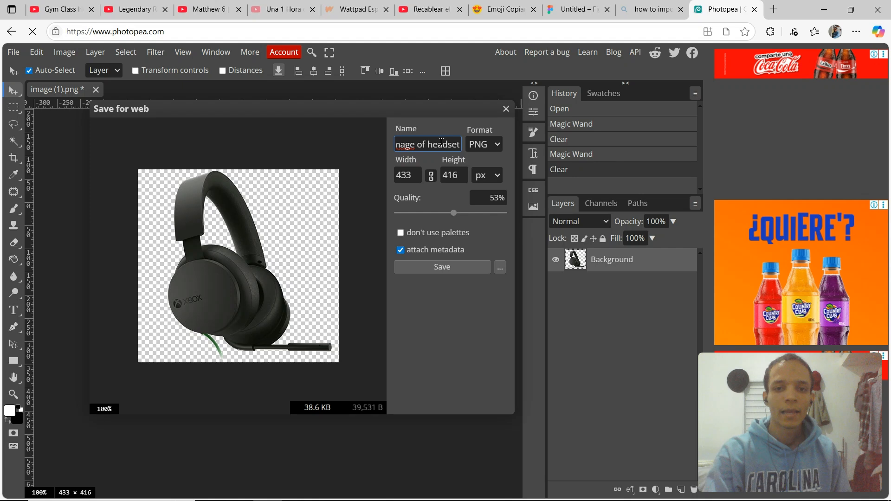
text( st)
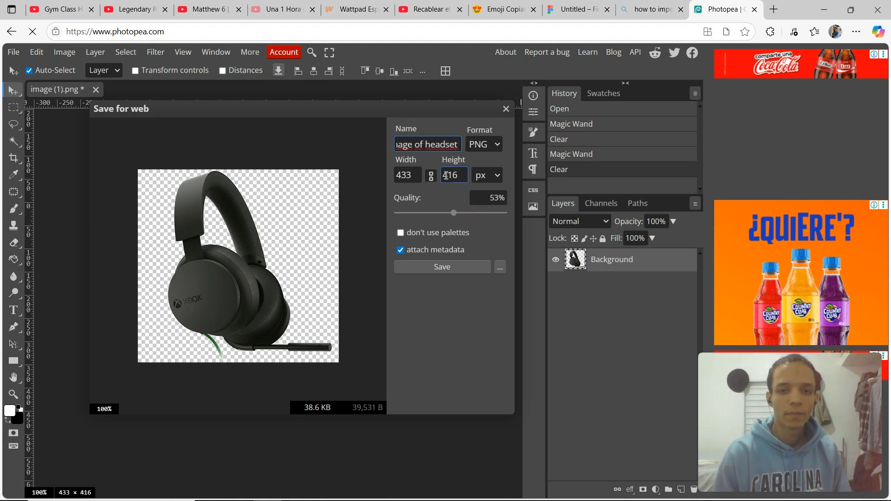
text(ere)
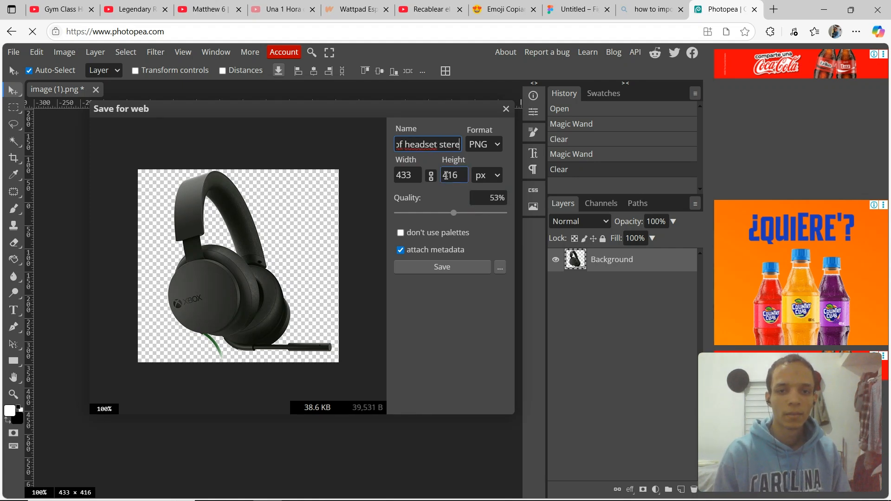
text(os audio)
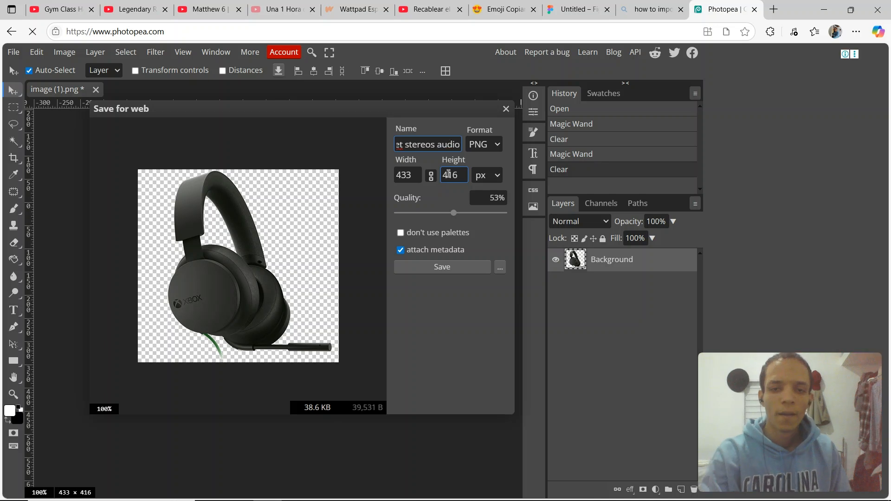
Set the export quality to 84% and save the PNG.
click(455, 214)
drag(456, 215, 480, 221)
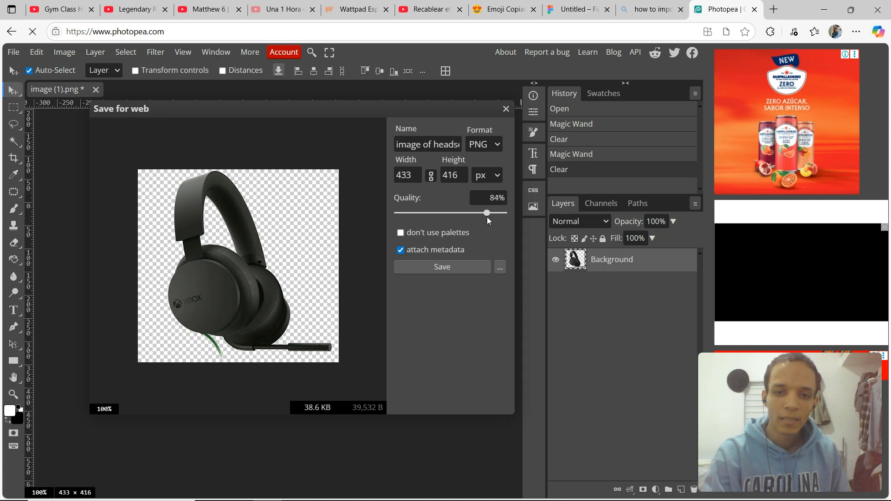
click(430, 253)
click(429, 252)
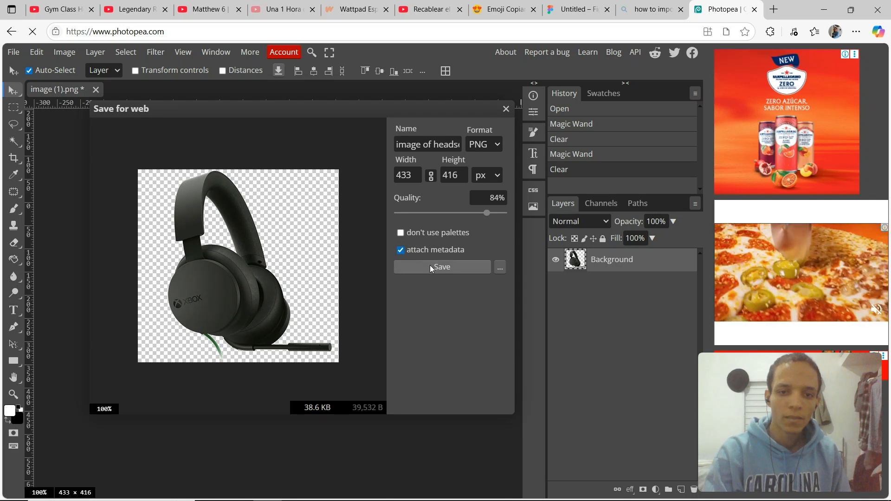
click(429, 267)
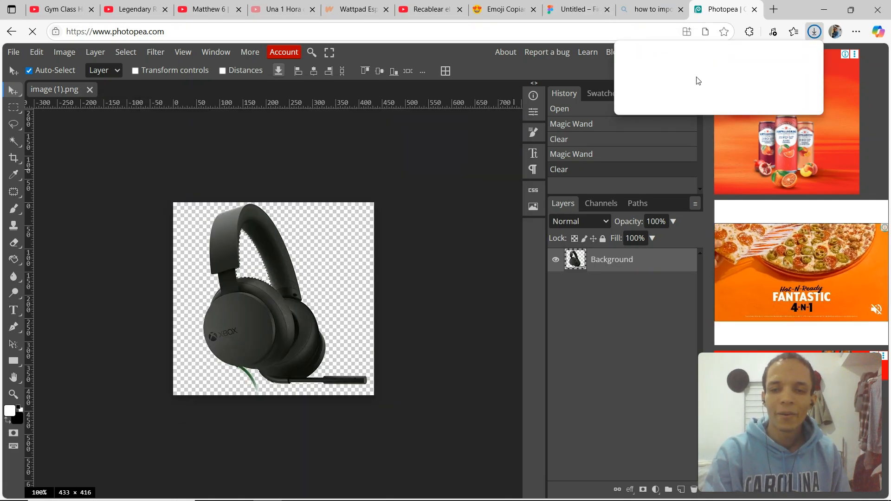
Switch to Figma and delete the old white-background headset image from the canvas.
click(575, 7)
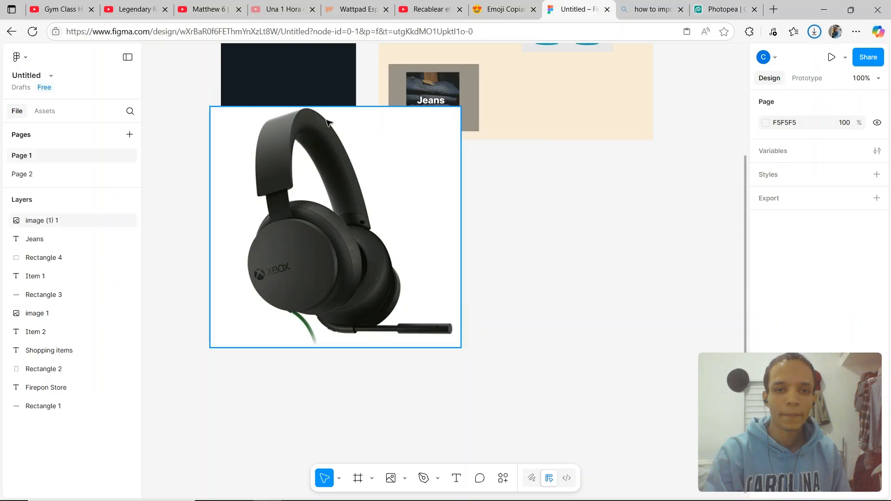
click(265, 251)
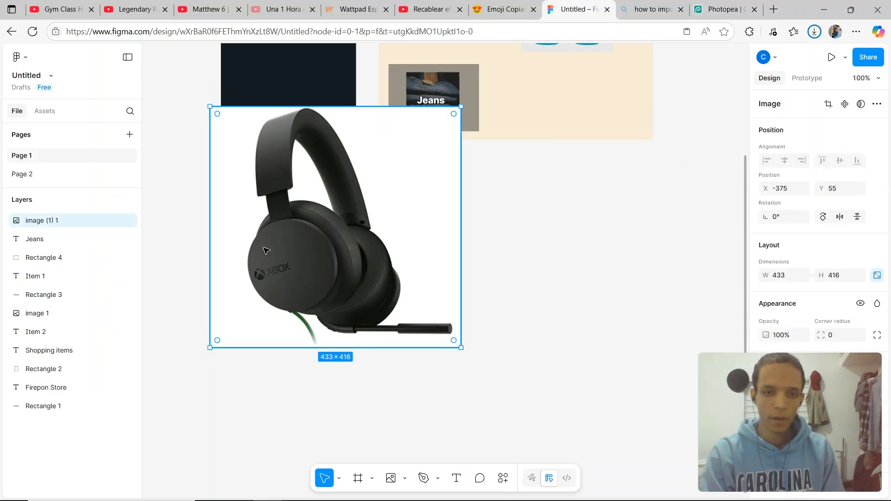
key(Delete)
Place the image of headset stereos audio file as a new image on the canvas below the layout.
click(26, 57)
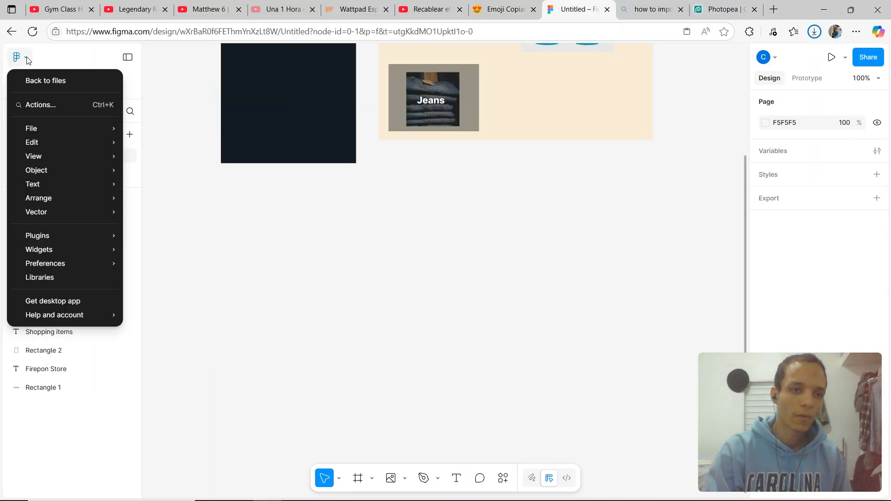
mouse_move(37, 129)
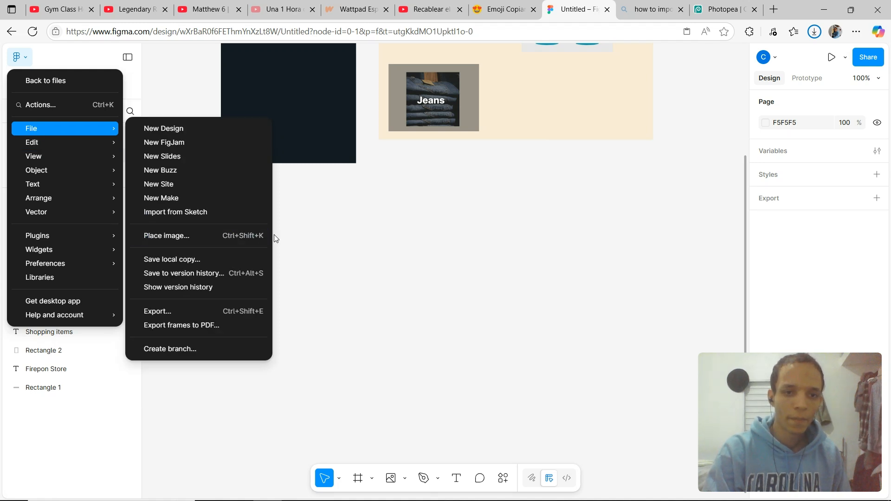
click(232, 239)
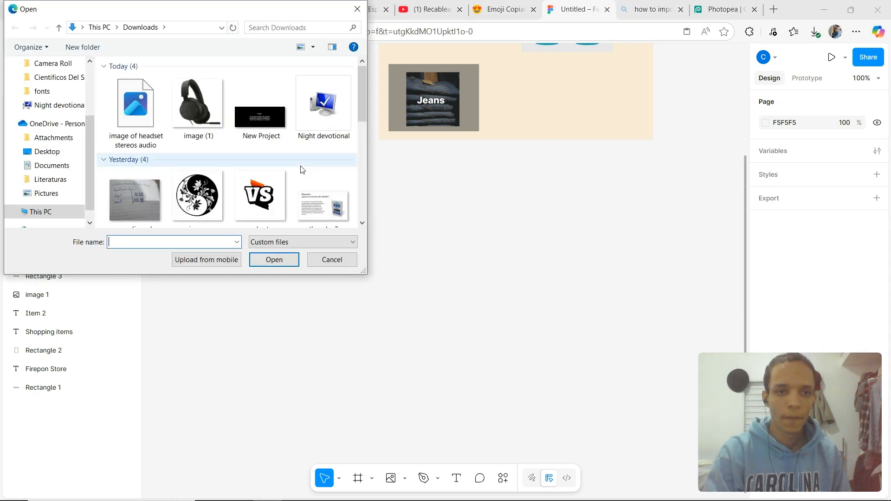
double_click(142, 111)
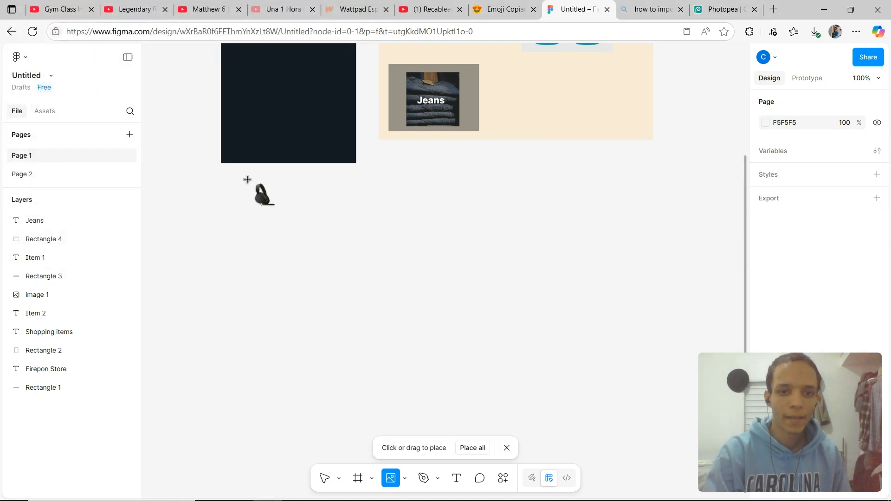
click(276, 255)
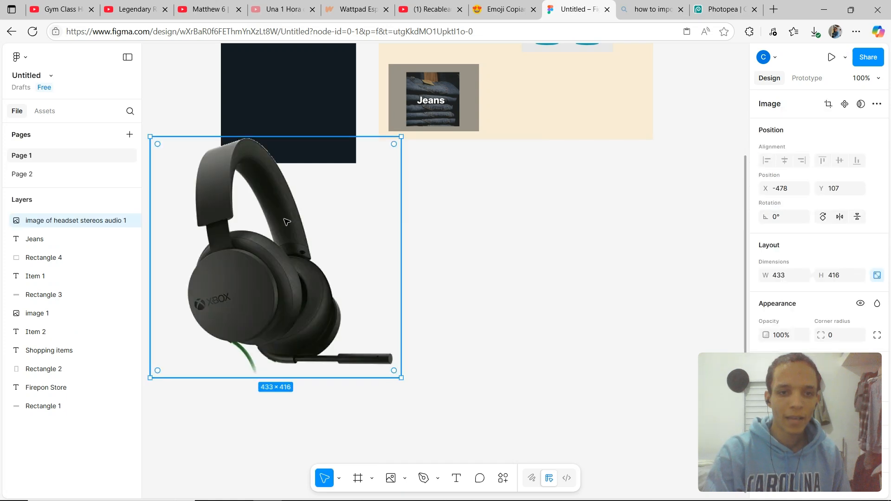
Move the headset image onto the left end of the Firepon Store header and scale it to about 97 × 93.
drag(286, 221, 324, 117)
scroll(323, 330, up, 5)
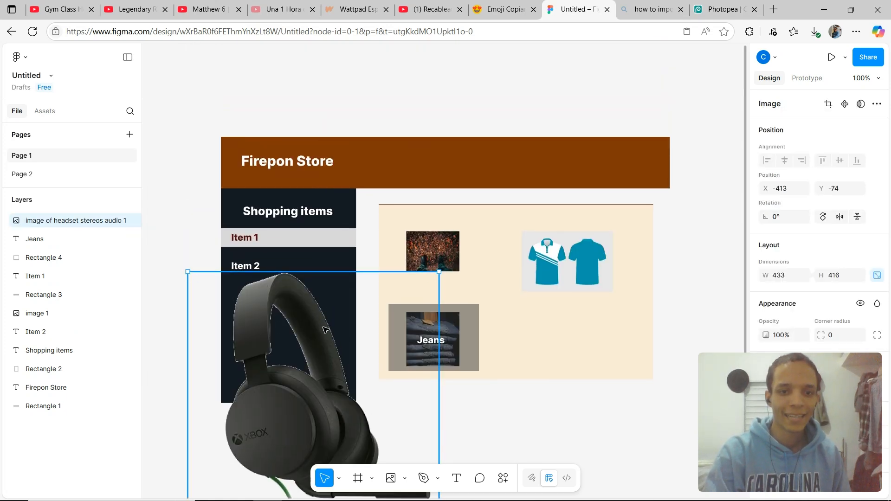
drag(323, 330, 327, 165)
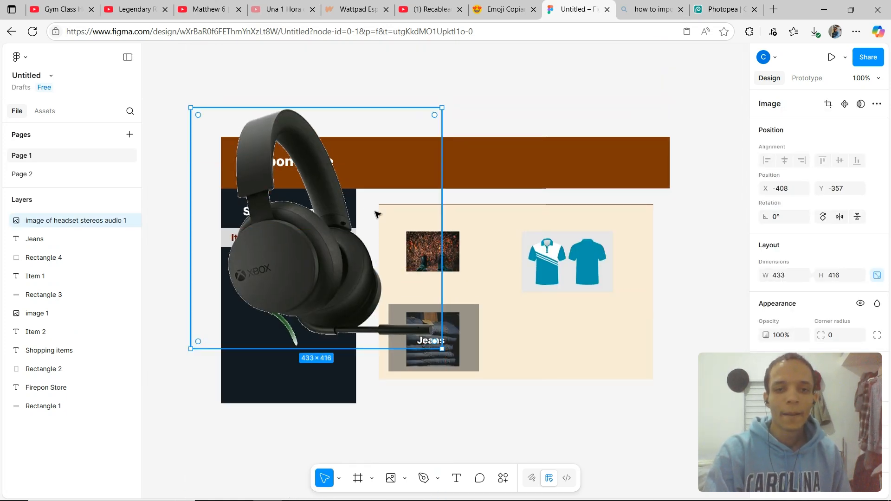
drag(440, 347, 281, 192)
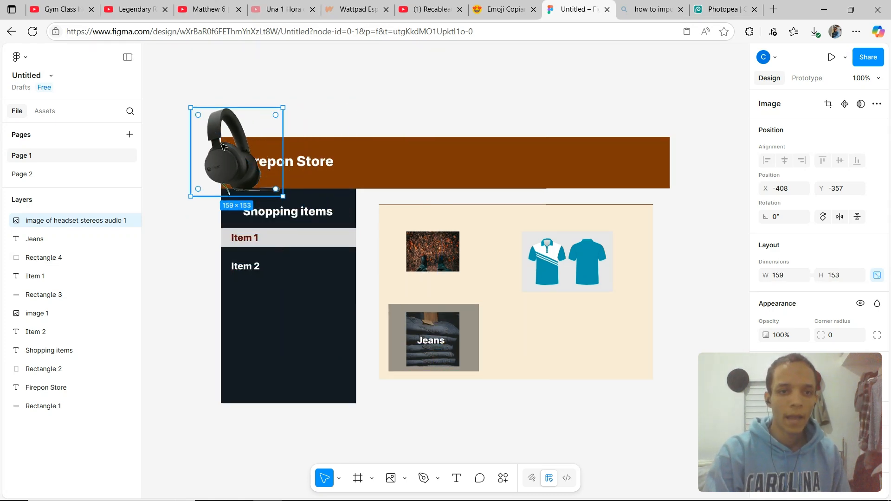
drag(202, 120, 237, 154)
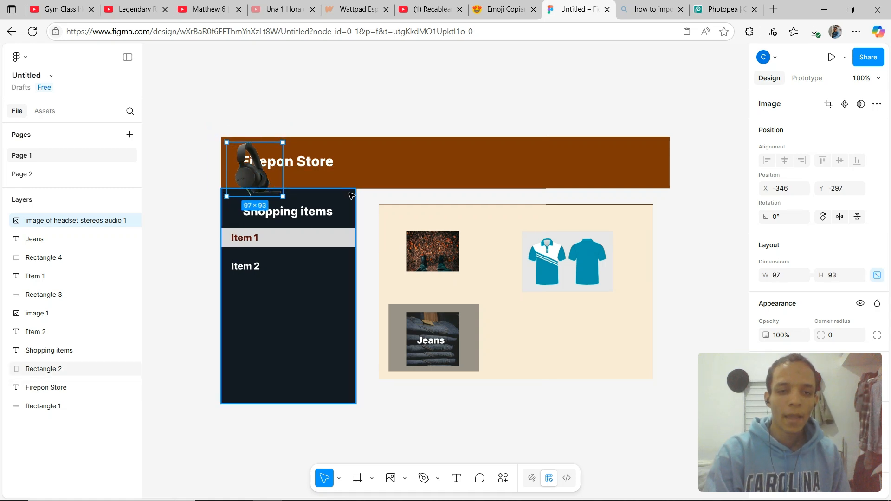
Select the Shopping items sidebar with its labels and rectangles and move the whole group down a little.
scroll(345, 194, down, 1)
click(344, 242)
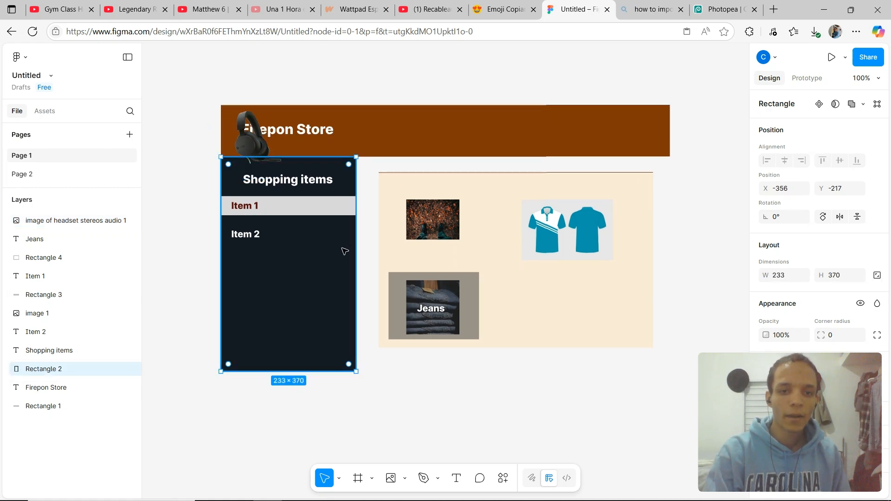
shift+click(272, 183)
shift+click(271, 207)
shift+click(255, 208)
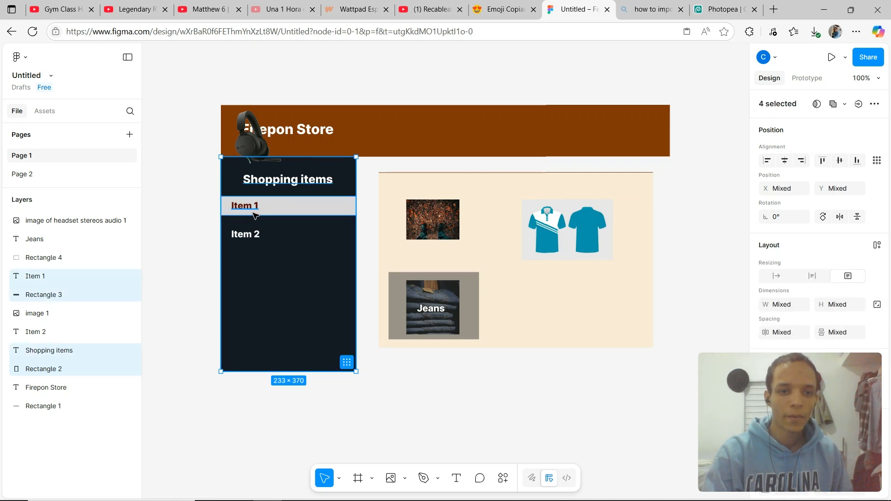
shift+click(252, 236)
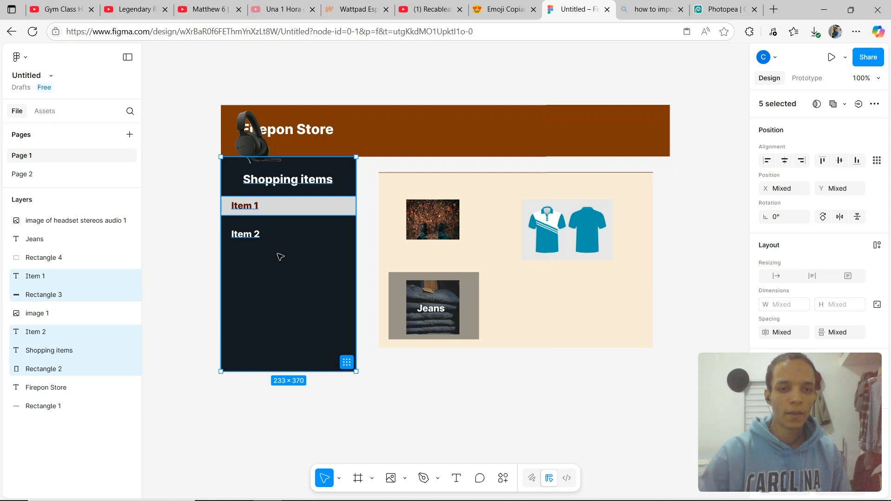
drag(281, 245, 280, 256)
Stretch the header bar down to about 774 × 116 and reposition the Firepon Store title lower in it.
click(388, 149)
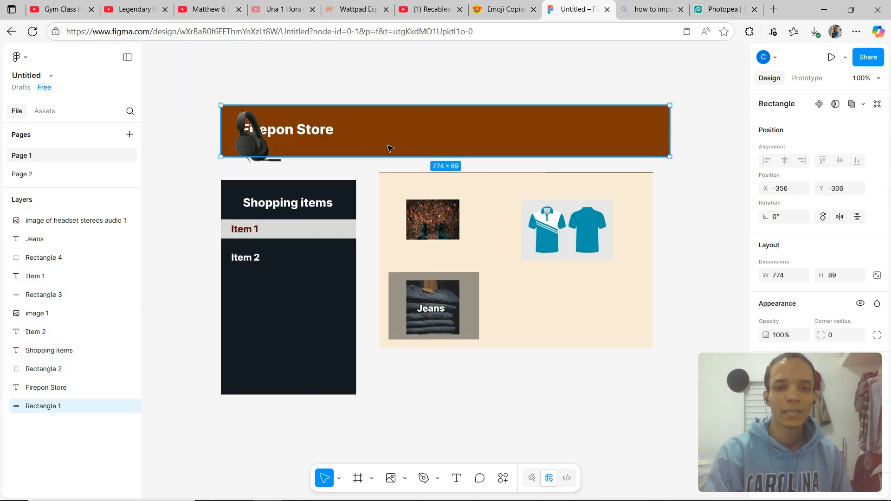
drag(436, 157, 436, 171)
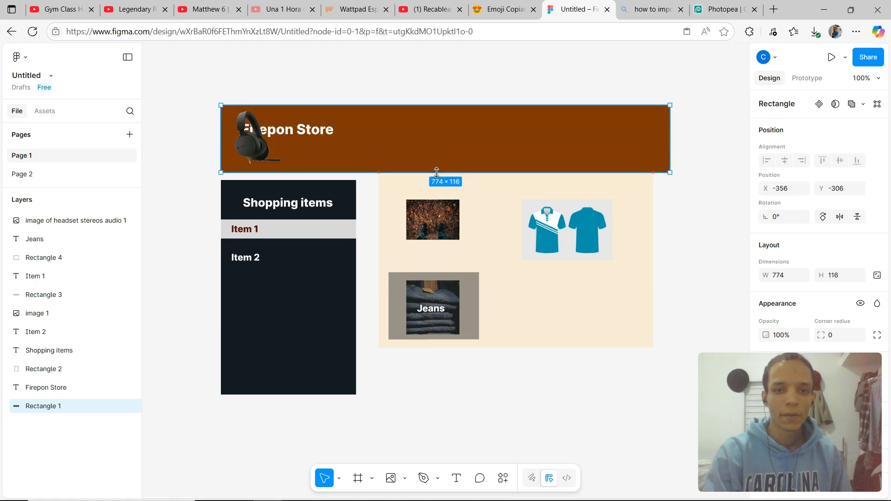
drag(319, 126, 367, 145)
key(ctrl+z)
click(327, 132)
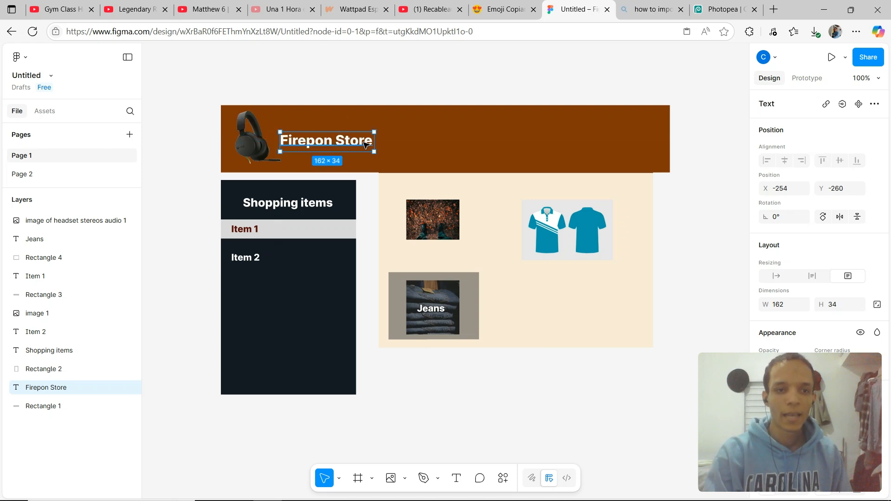
Set the Firepon Store title's font style to Bold Italic.
scroll(831, 272, down, 3)
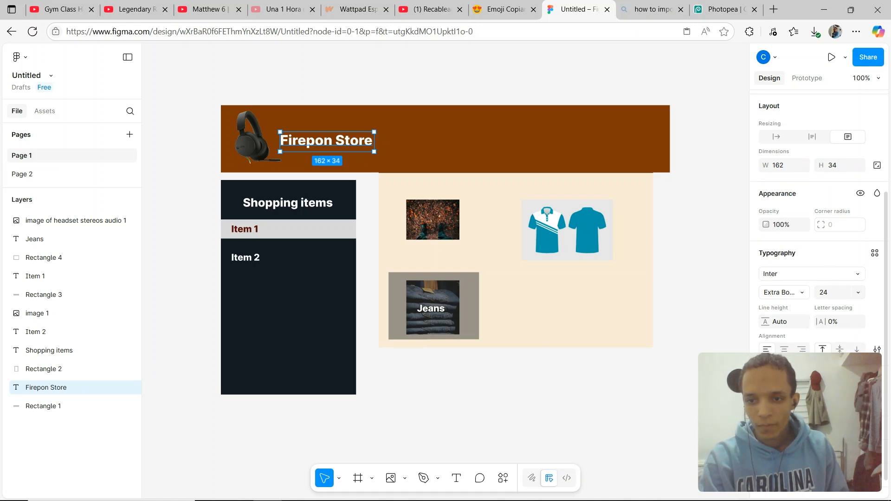
click(806, 294)
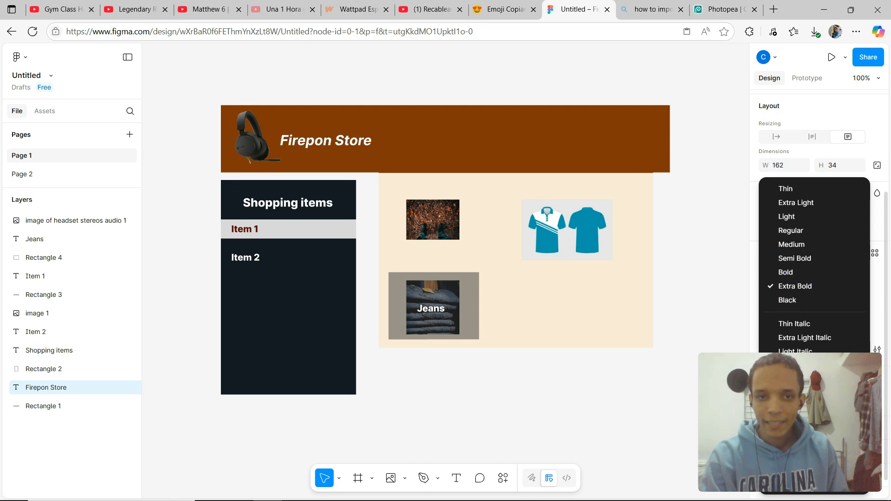
click(795, 408)
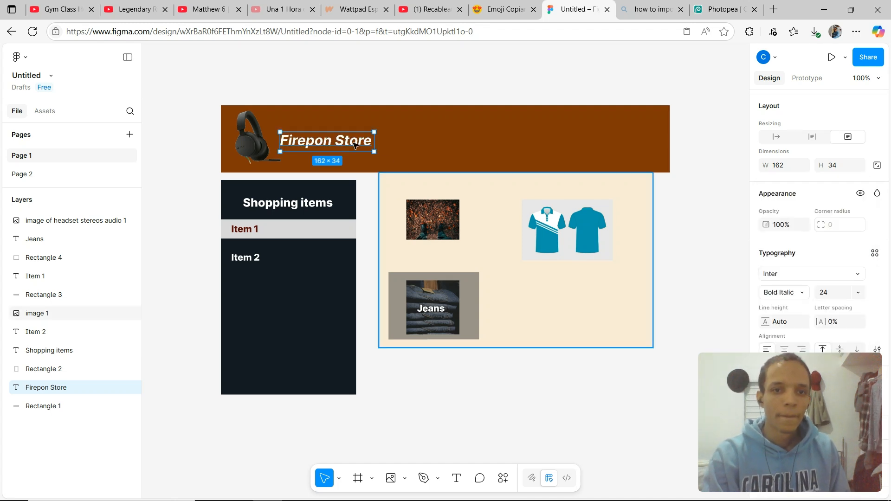
Nudge the headset image slightly to the right in the header.
click(258, 139)
drag(259, 140, 265, 140)
Select the word Firepon in the title and set its font style to Black Italic.
double_click(304, 142)
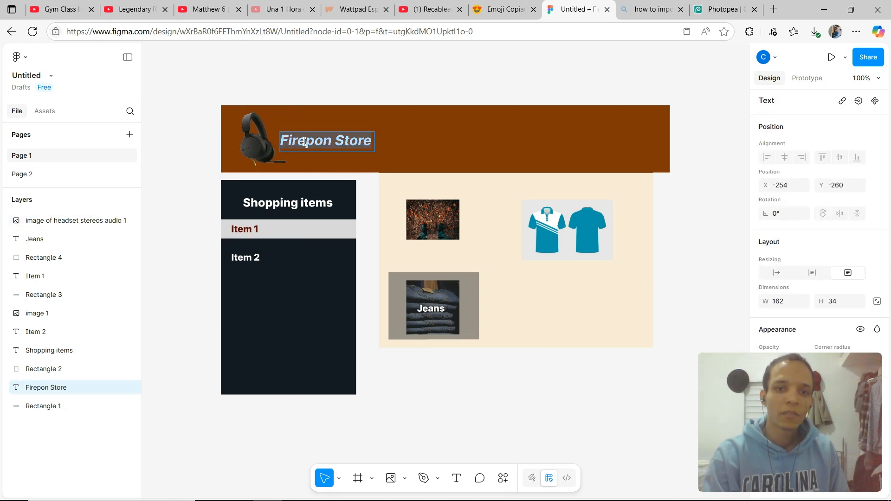
click(319, 143)
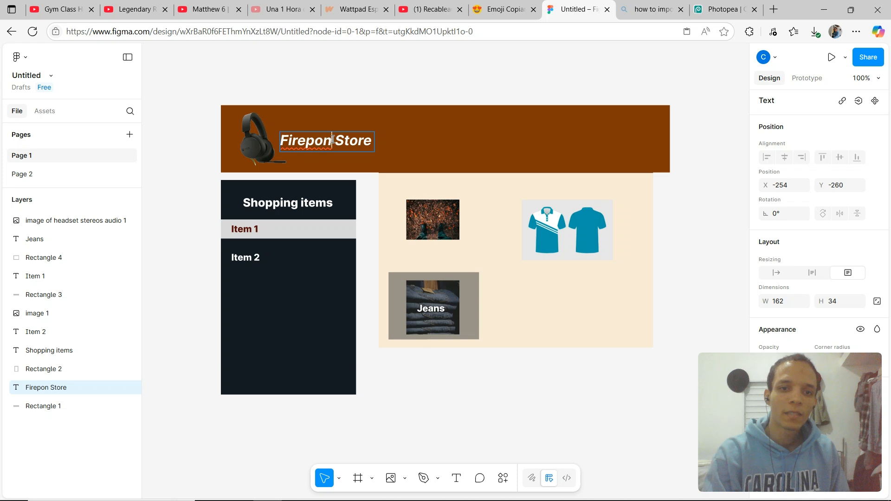
double_click(297, 139)
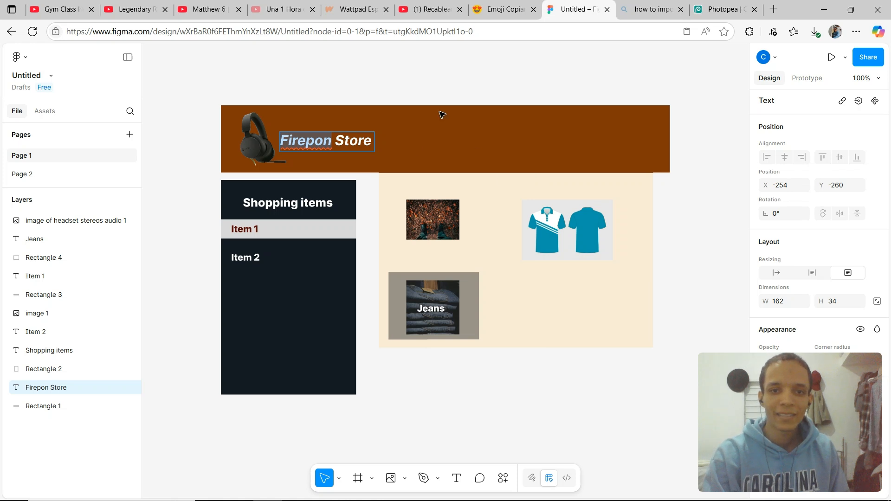
scroll(806, 329, down, 5)
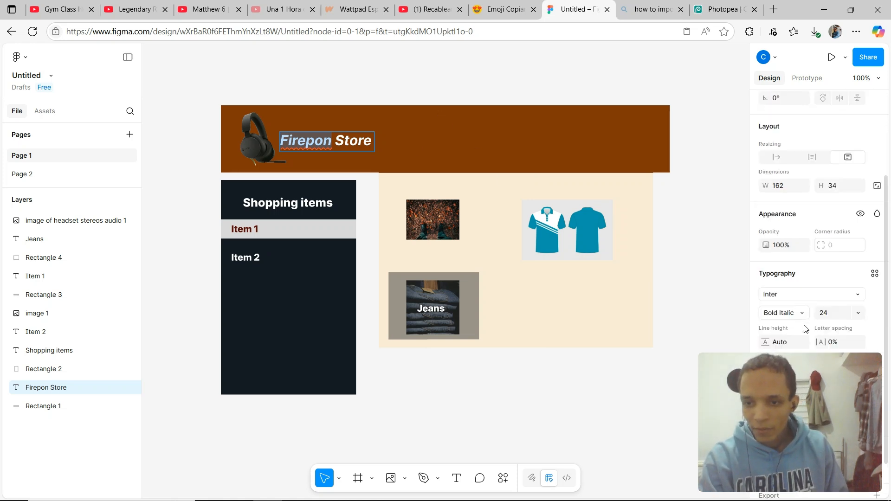
scroll(805, 329, down, 1)
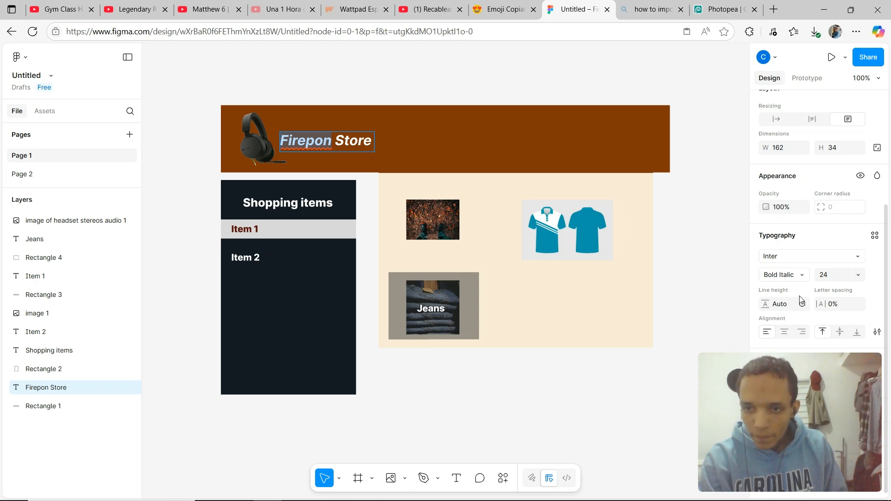
click(801, 277)
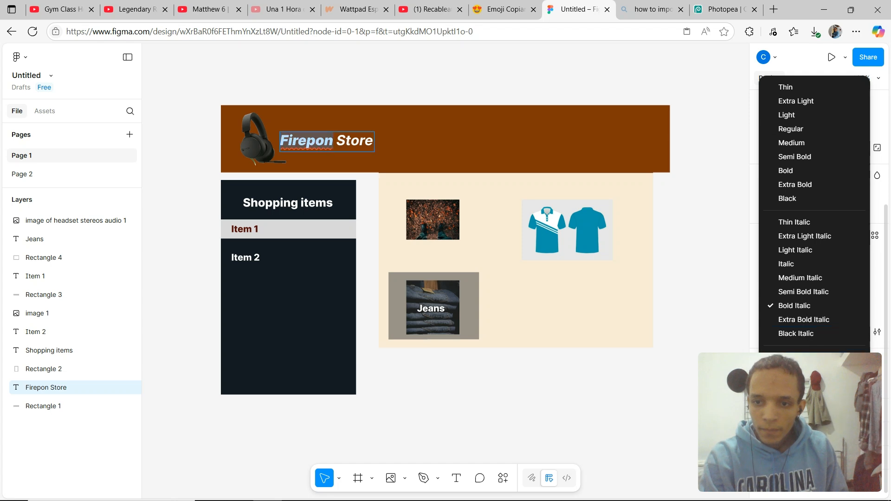
click(806, 332)
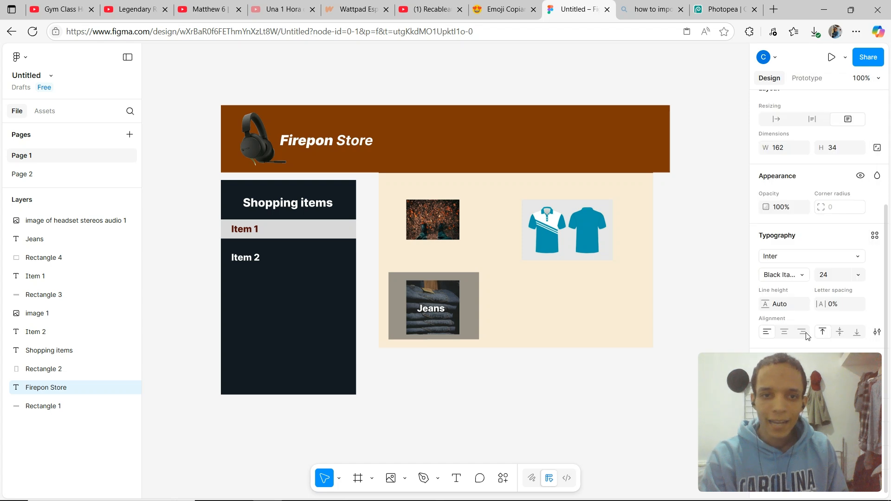
click(378, 72)
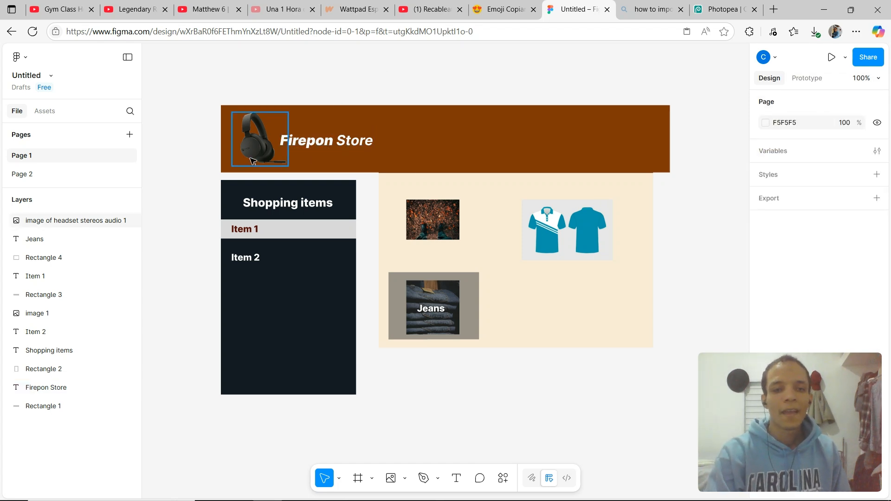
double_click(317, 146)
key(Escape)
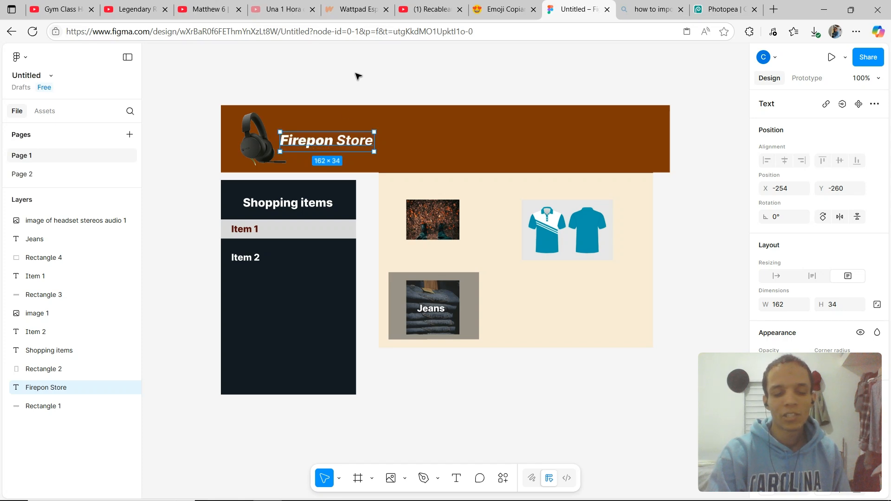
click(342, 102)
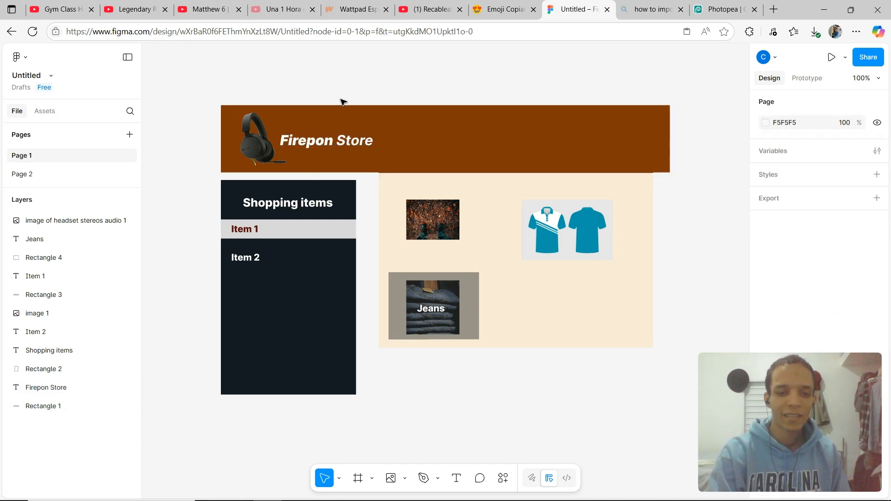
click(415, 116)
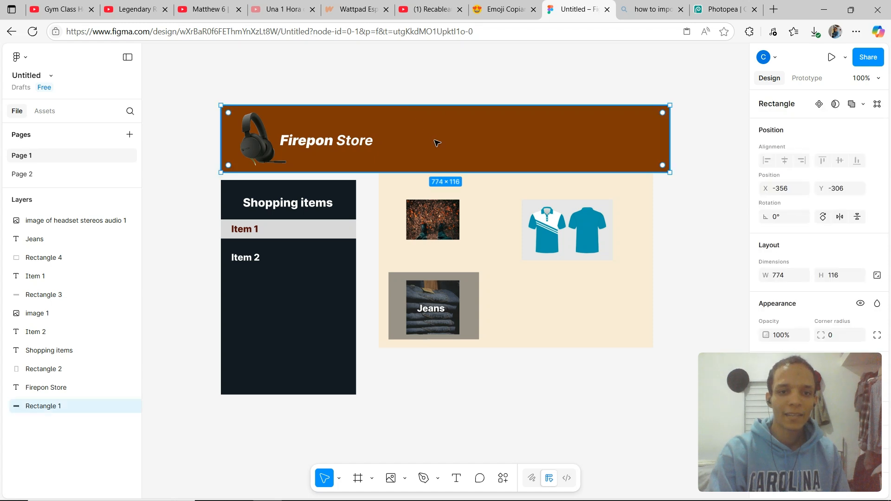
Move the product content panel down slightly and extend the header's bottom edge a little to meet it.
click(463, 241)
drag(493, 267, 493, 284)
click(417, 165)
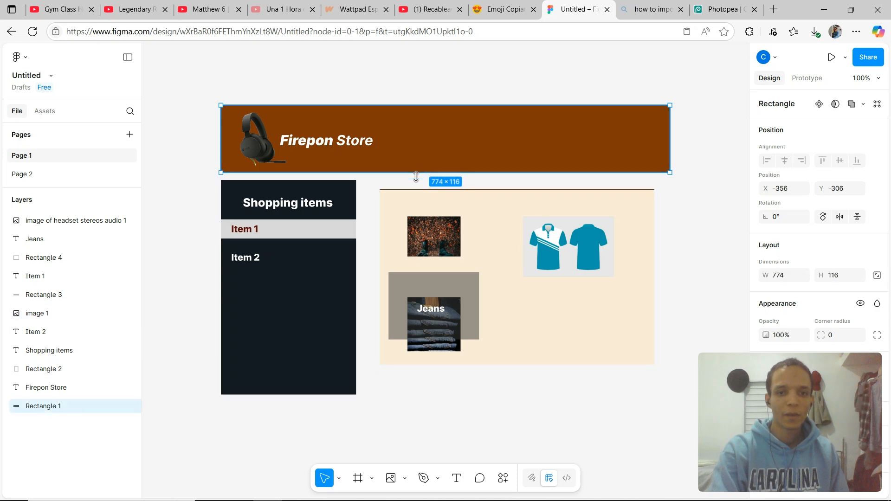
drag(419, 175, 418, 177)
click(570, 83)
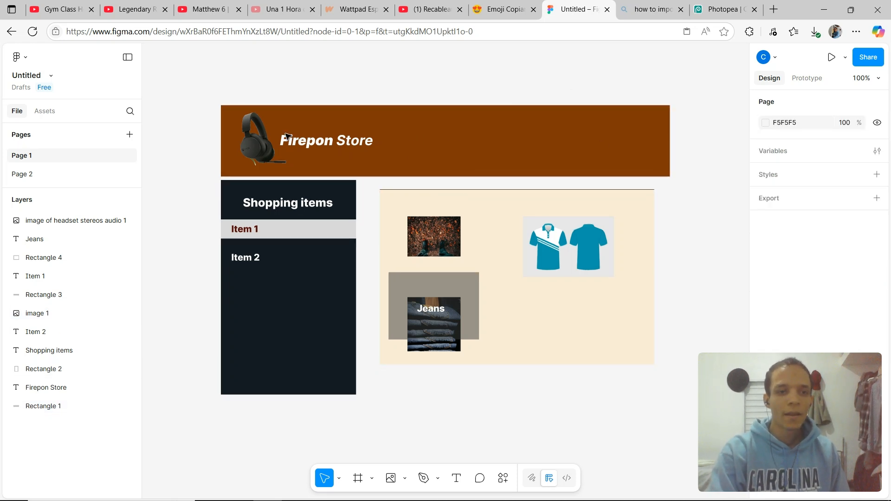
Draw a small rectangle at the right end of the header bar with the Rectangle tool.
click(374, 478)
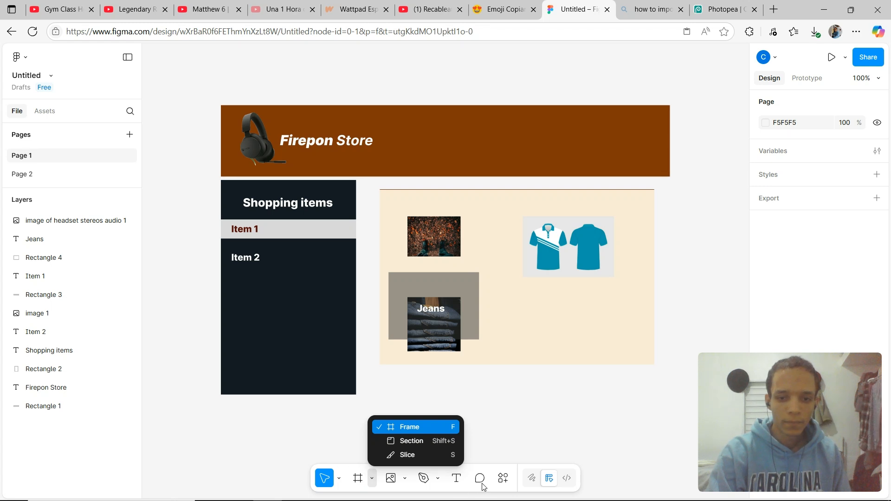
click(410, 482)
click(404, 480)
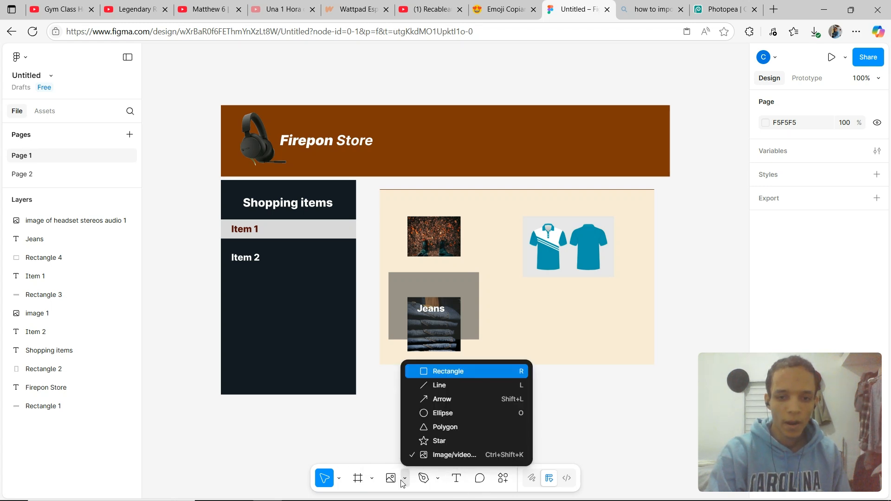
click(447, 372)
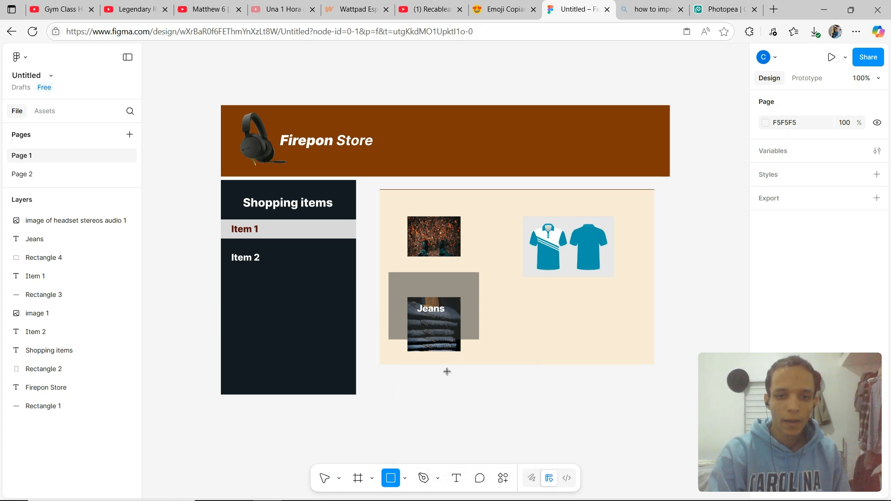
drag(503, 131, 639, 146)
double_click(639, 146)
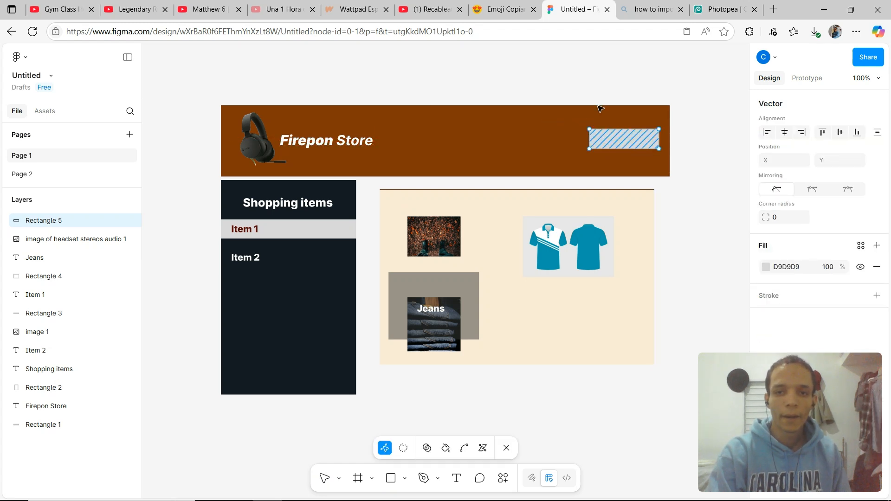
Set the new rectangle's fill color to 7B1212.
click(767, 270)
drag(709, 287, 729, 308)
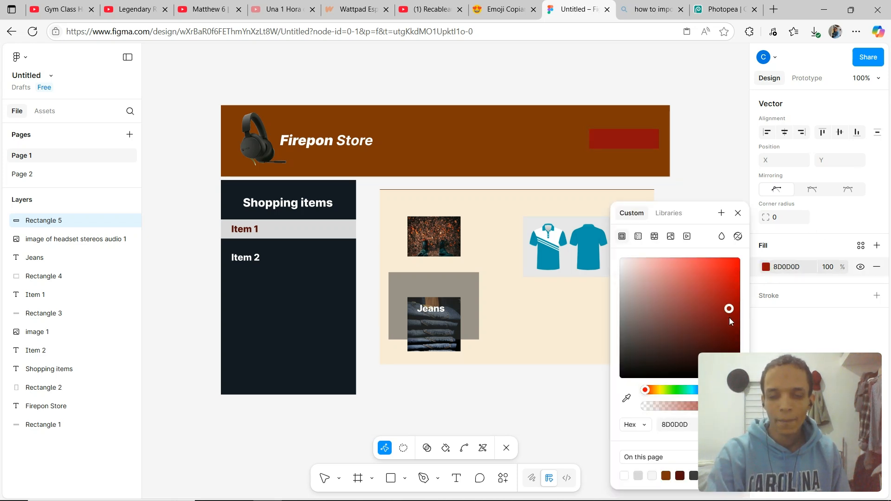
click(813, 316)
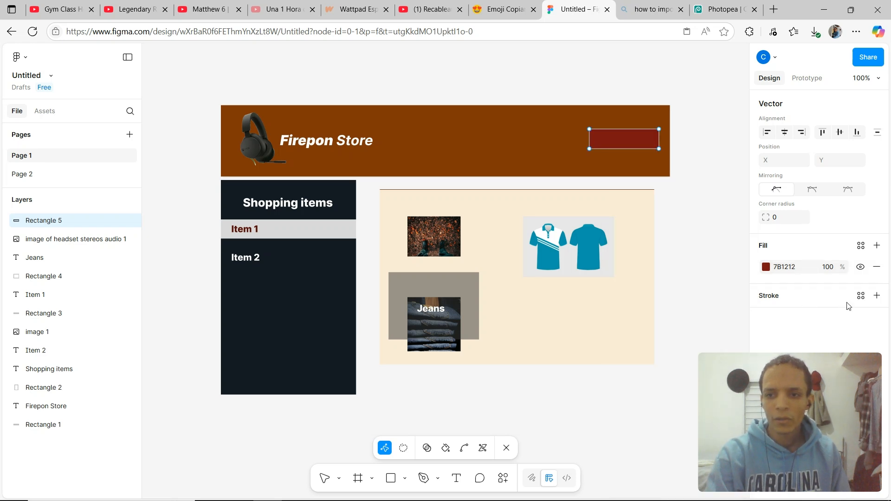
Add a stroke to the rectangle, colored 404040, with a weight of 6.
click(877, 296)
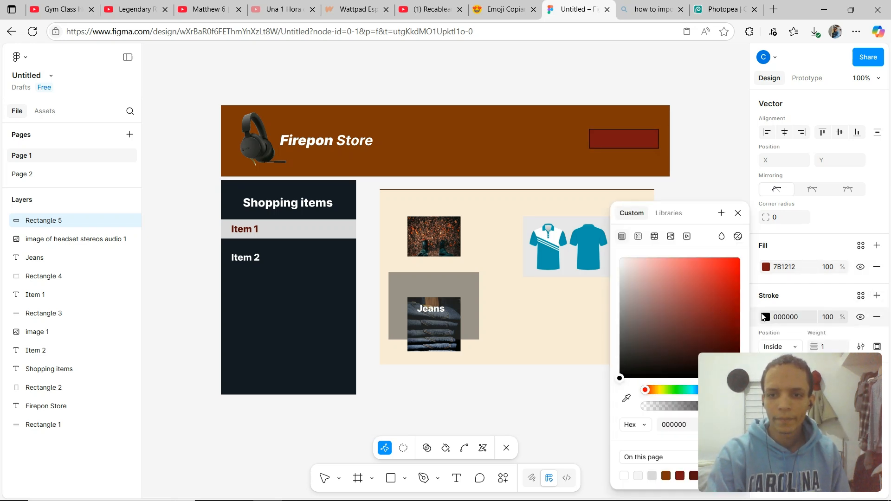
drag(709, 295, 683, 321)
click(621, 346)
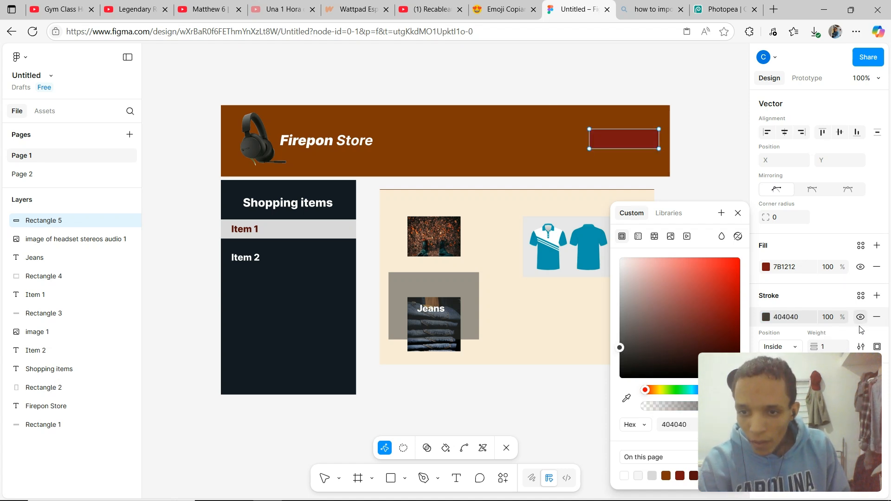
drag(817, 347, 826, 347)
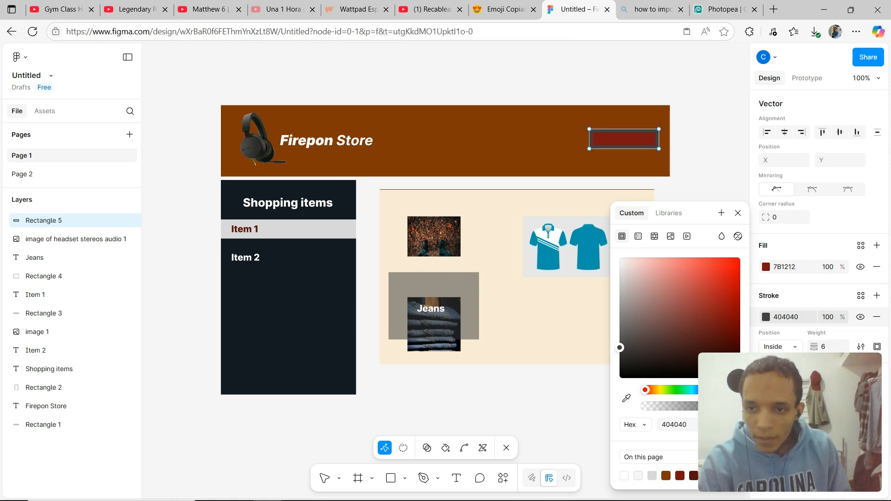
Set the button rectangle's stroke color to near-black 0D0D0D.
click(861, 347)
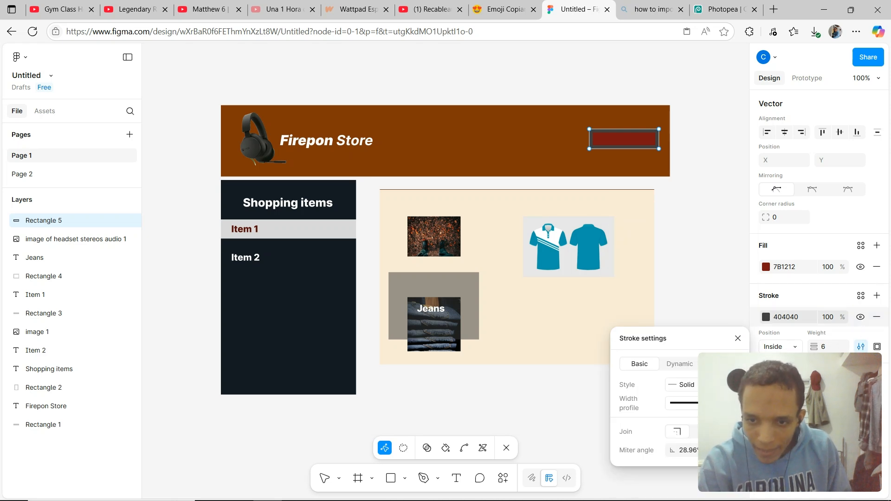
click(702, 431)
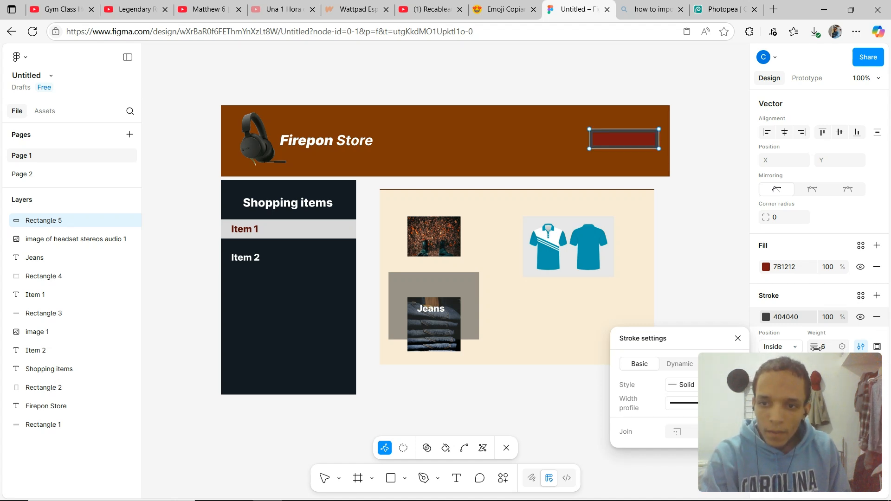
click(799, 347)
click(829, 350)
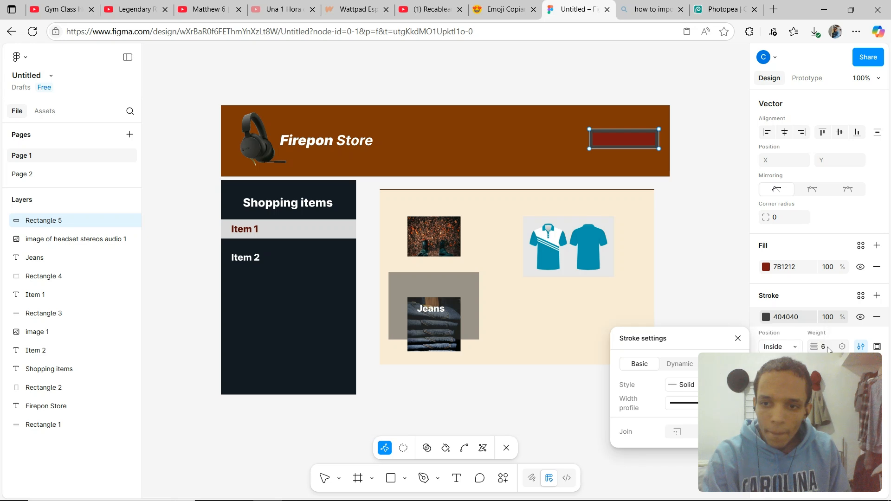
mouse_move(814, 347)
mouse_down()
mouse_move(449, 277)
mouse_move(812, 350)
mouse_up()
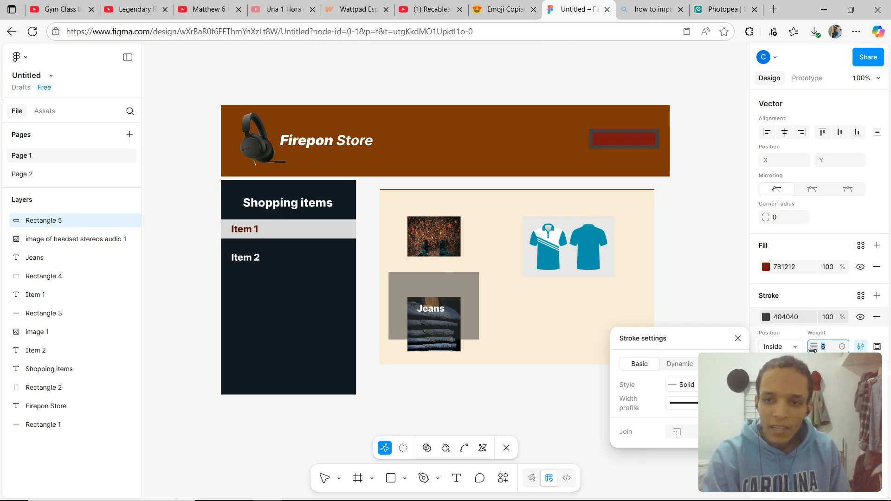
click(814, 336)
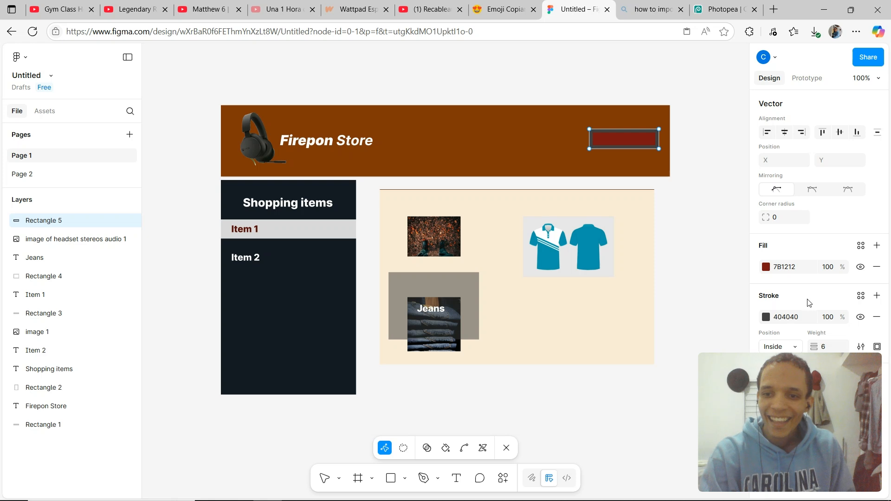
click(767, 317)
mouse_move(676, 338)
mouse_down()
mouse_move(670, 330)
mouse_move(636, 342)
mouse_move(617, 376)
mouse_move(618, 357)
mouse_move(611, 371)
mouse_move(620, 371)
mouse_up()
click(813, 279)
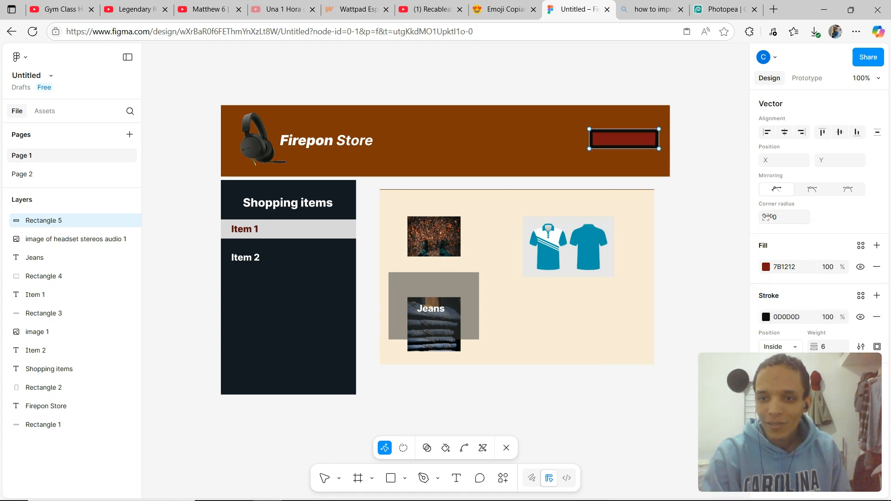
Round the button rectangle's corners to 6 and resize it to about 126 × 44.
drag(767, 217, 835, 210)
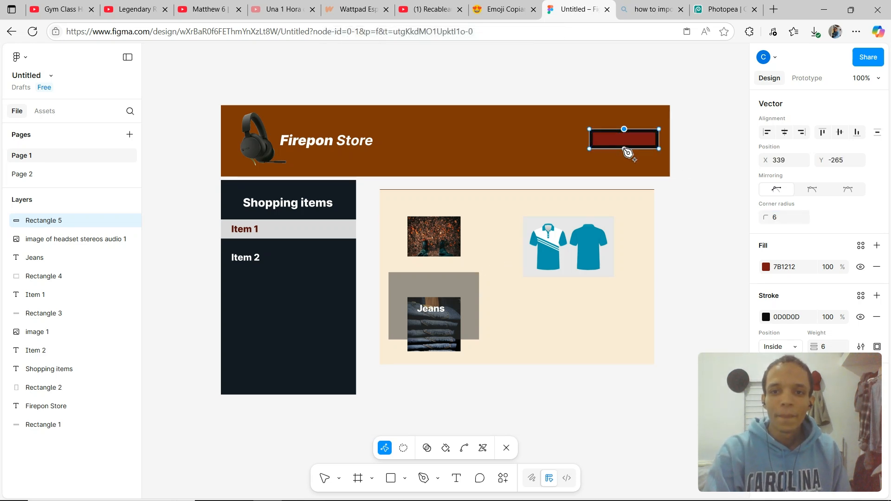
key(Escape)
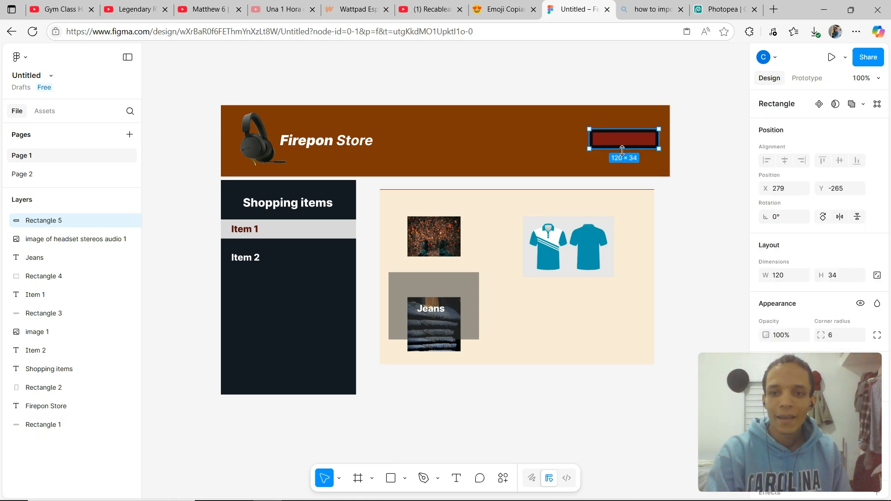
drag(622, 158, 622, 126)
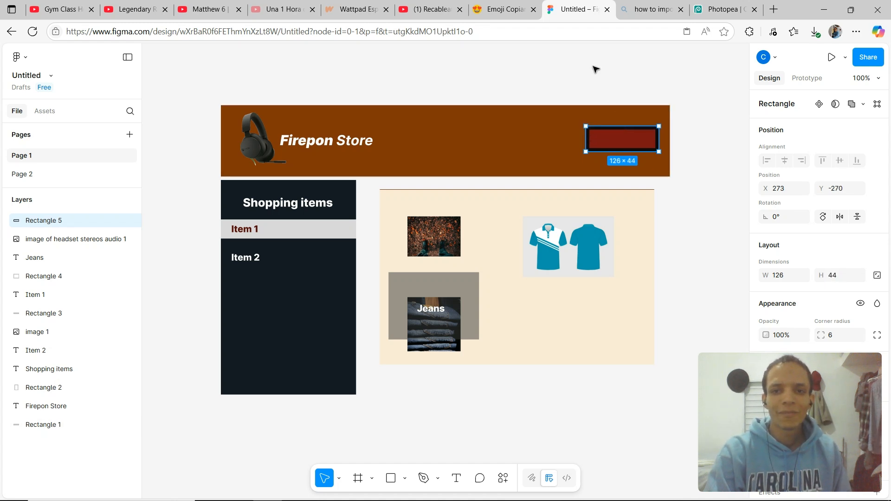
Add the text LogIn inside the button rectangle and position it over the button.
click(594, 68)
double_click(647, 147)
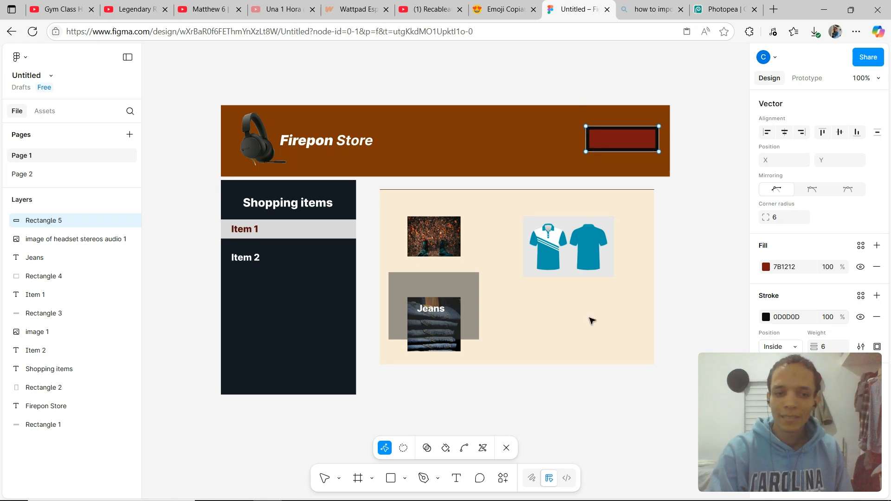
click(457, 479)
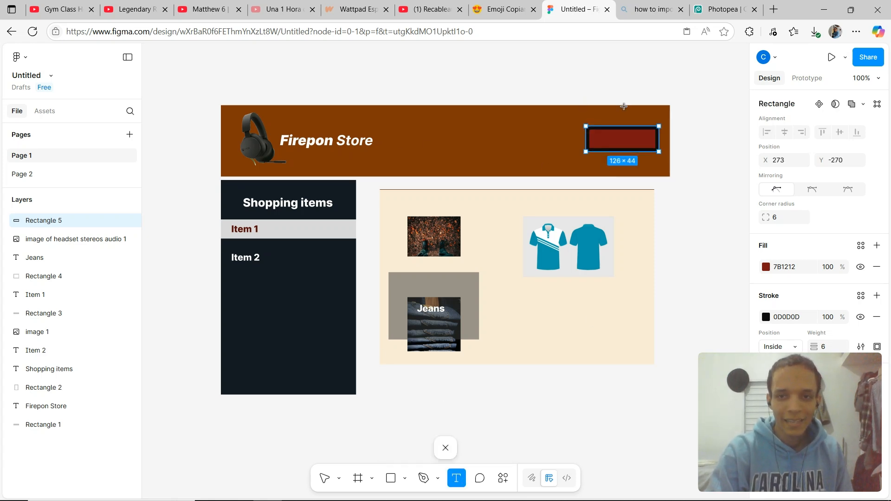
click(596, 137)
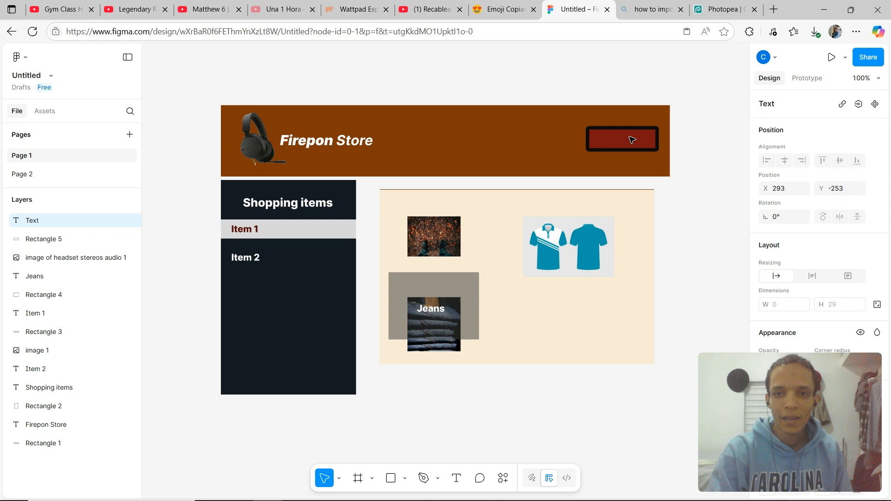
text(Login)
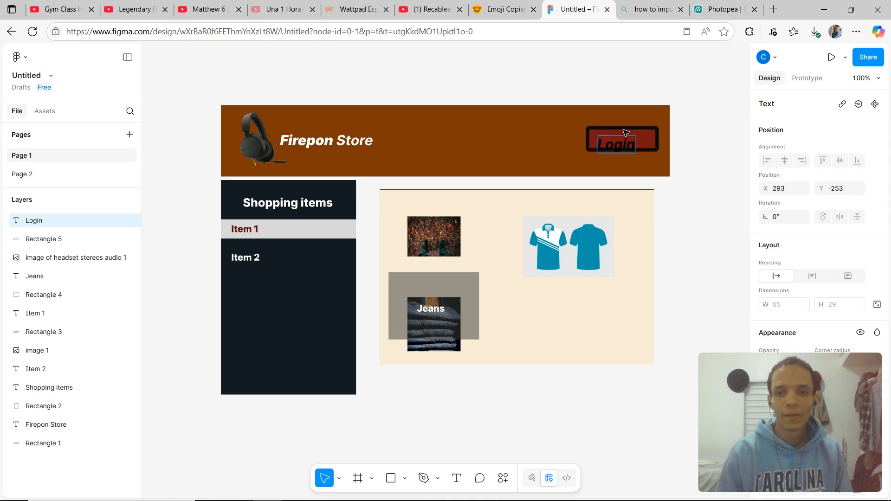
key(BackSpace)
text(n)
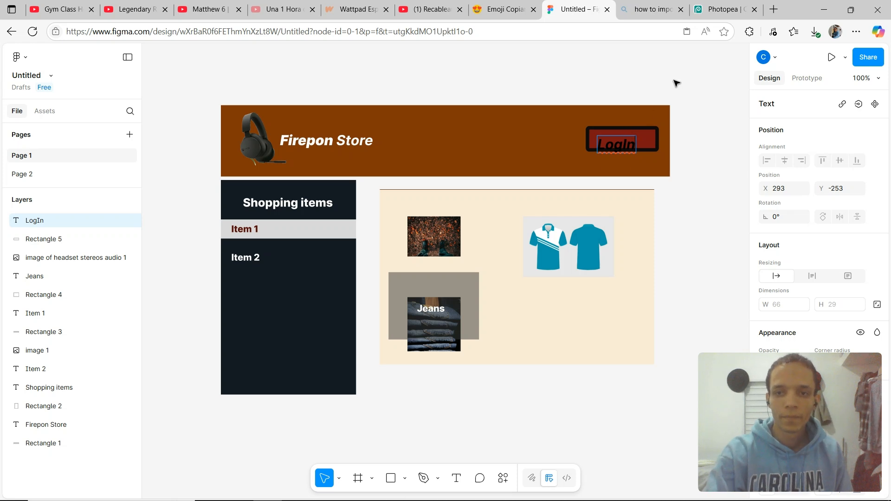
key(Escape)
drag(626, 147, 631, 142)
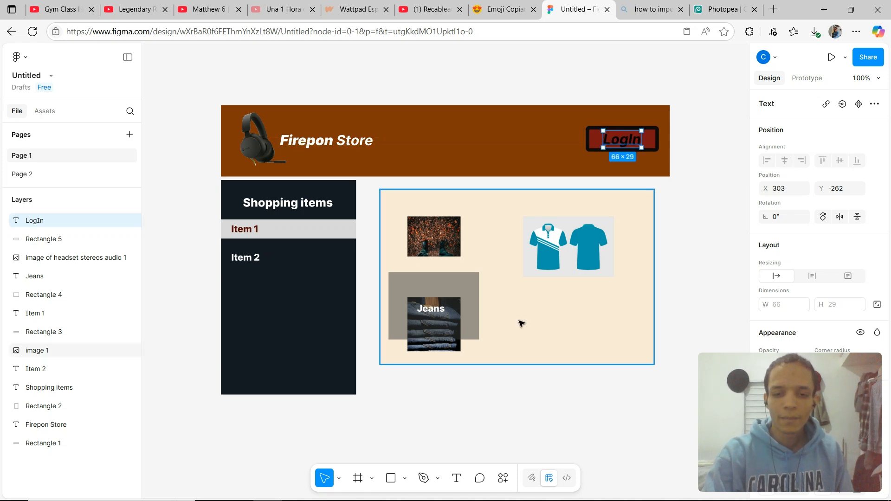
Set the LogIn text color to white.
scroll(830, 328, down, 3)
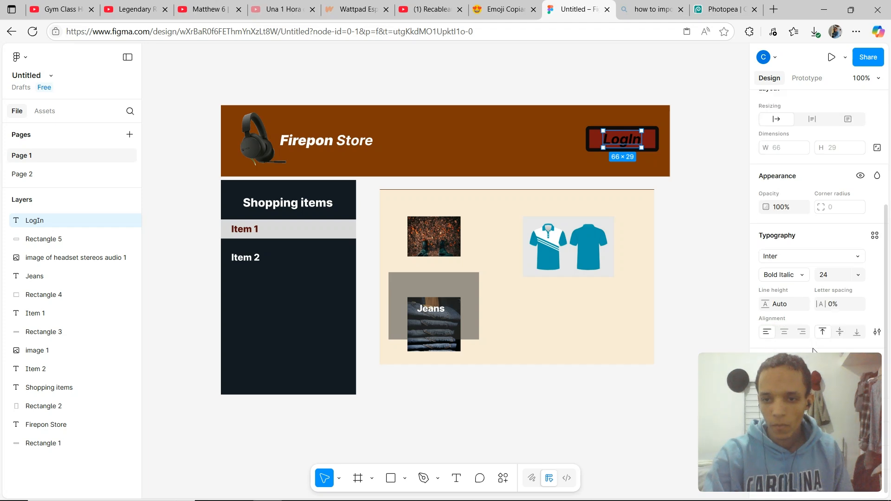
click(766, 378)
drag(696, 322, 599, 232)
click(694, 113)
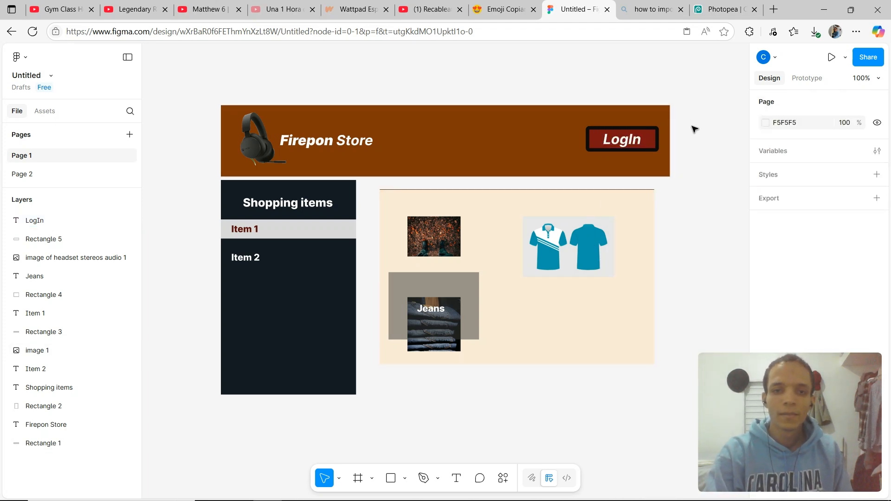
Set the LogIn text's font style to Medium Italic and its size to 20.
click(615, 145)
scroll(837, 304, down, 3)
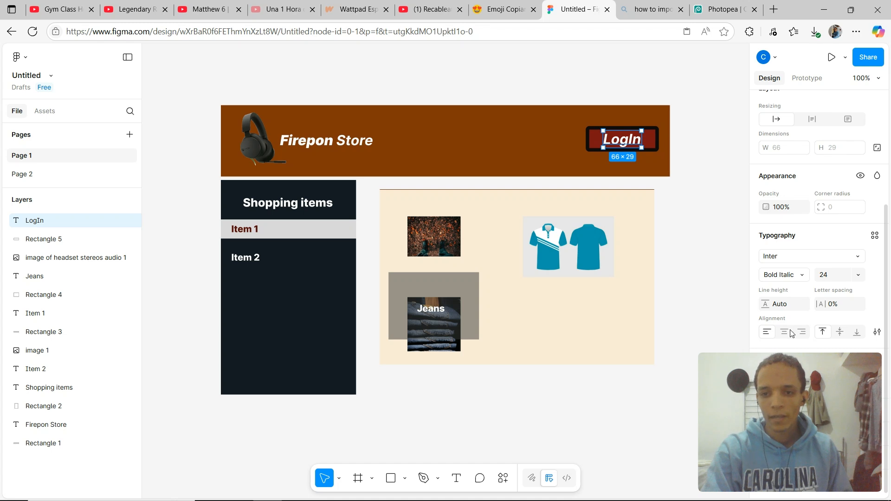
click(803, 274)
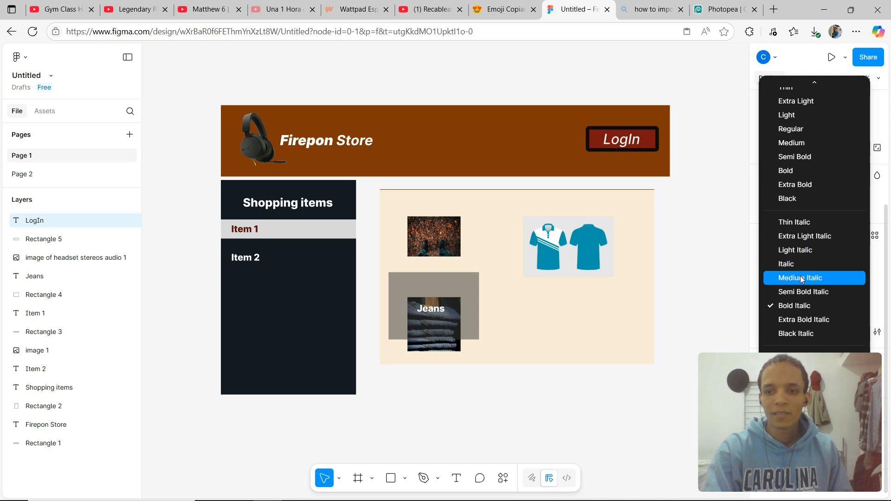
click(800, 277)
click(699, 197)
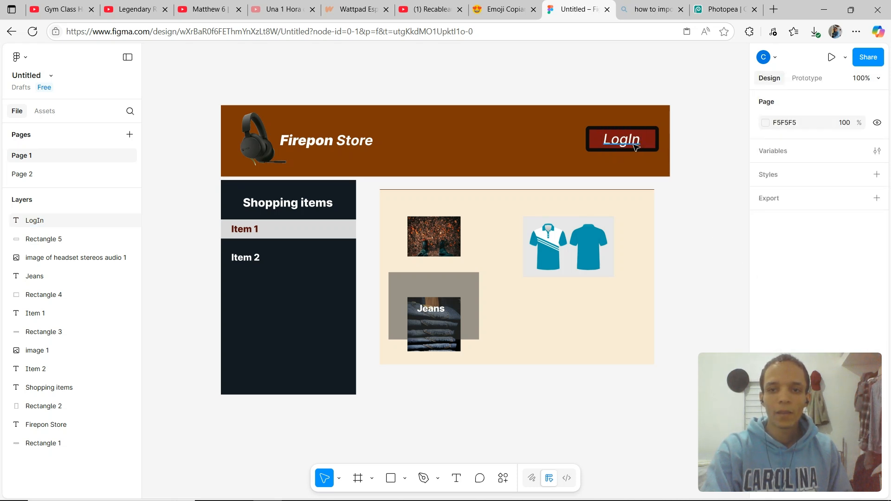
click(631, 145)
scroll(803, 233, down, 3)
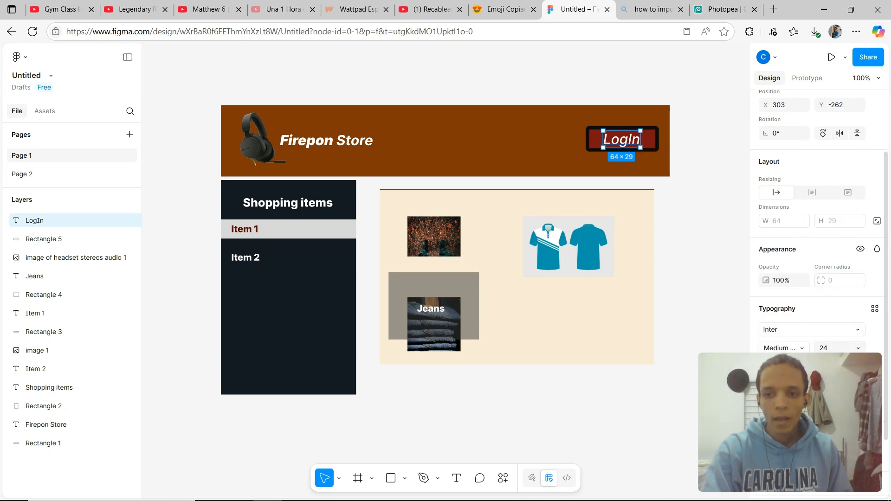
click(858, 348)
click(854, 347)
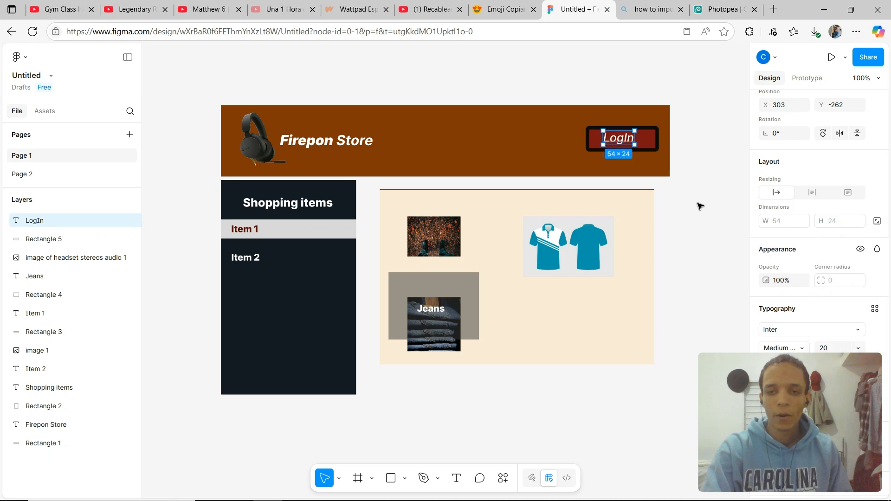
Shift the button rectangle and its LogIn label slightly right within the header.
click(654, 141)
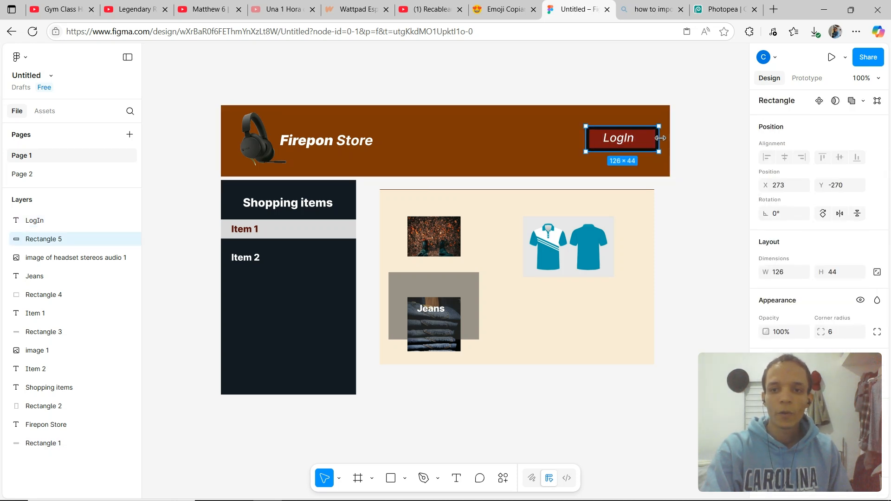
drag(619, 142, 630, 143)
click(626, 140)
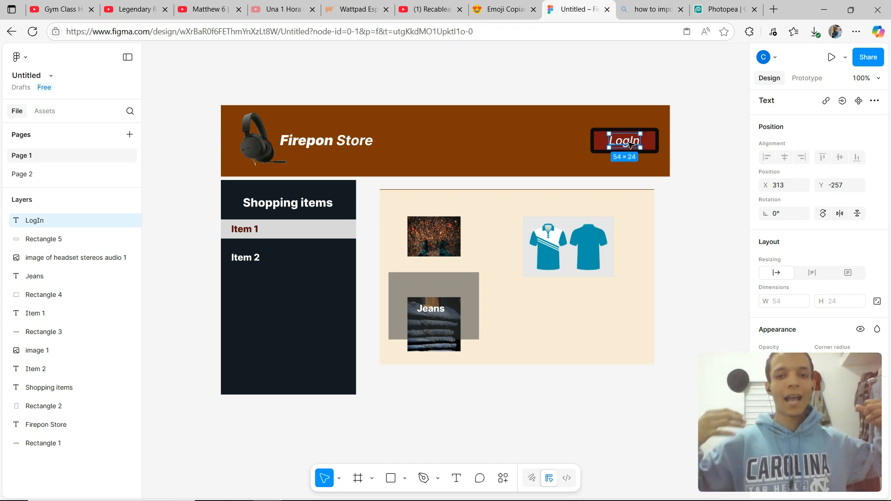
click(755, 9)
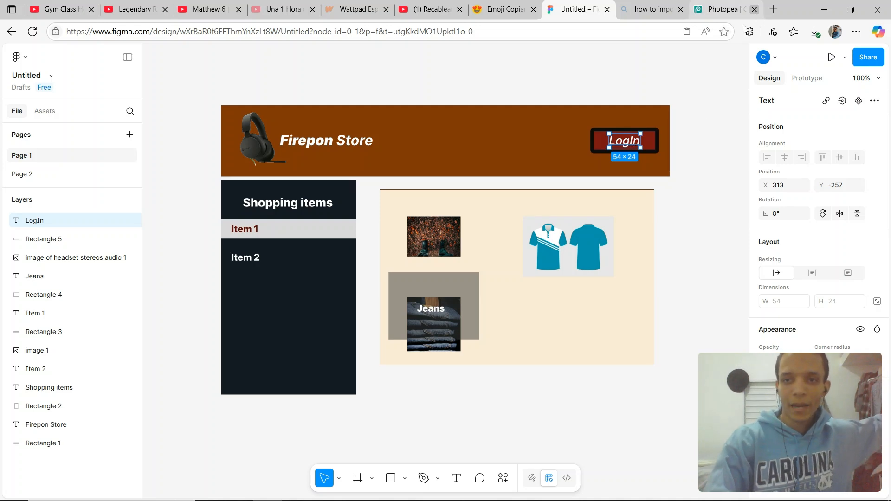
Nudge the LogIn label up by one pixel to center it on the button.
click(689, 126)
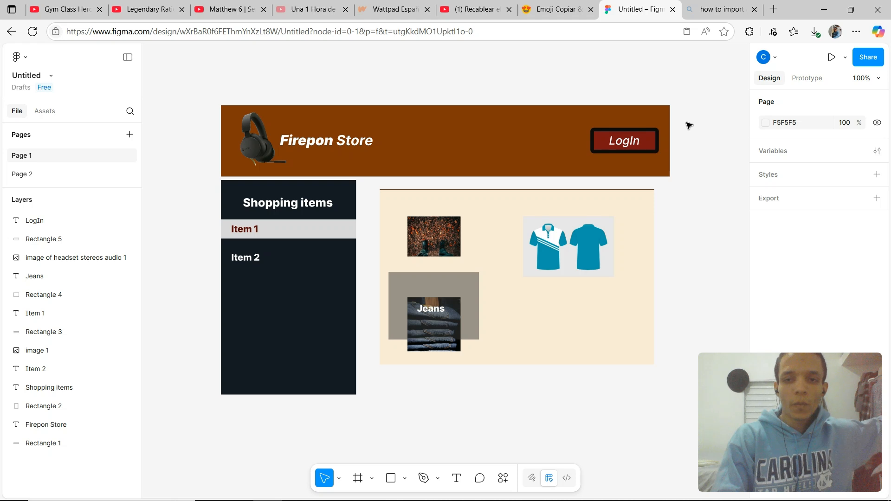
click(639, 147)
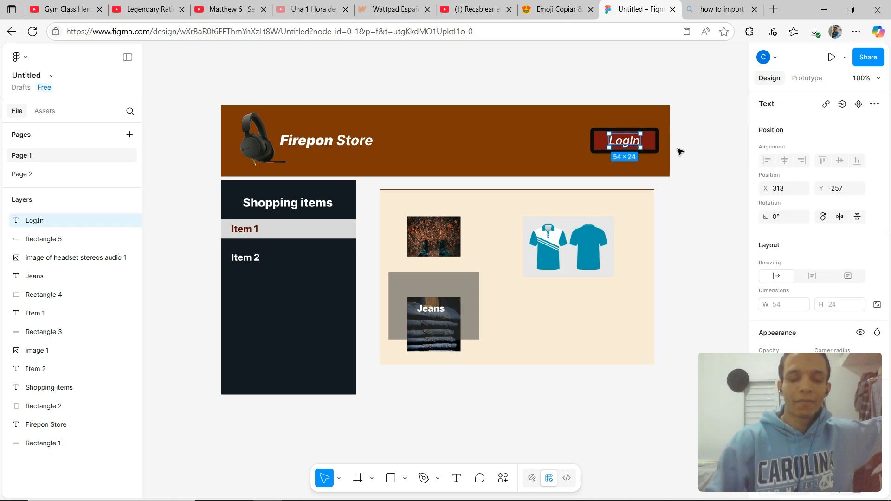
key(Up)
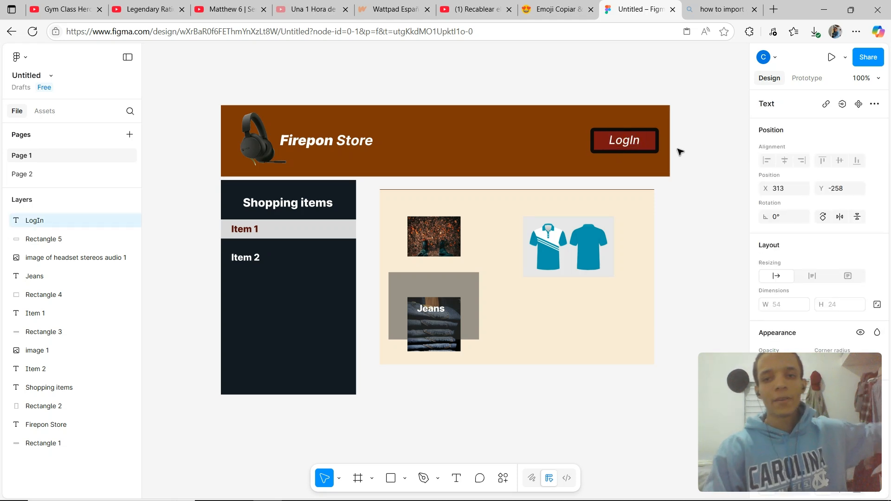
click(680, 152)
Duplicate the button rectangle and rename the copy Login Hover.
click(654, 142)
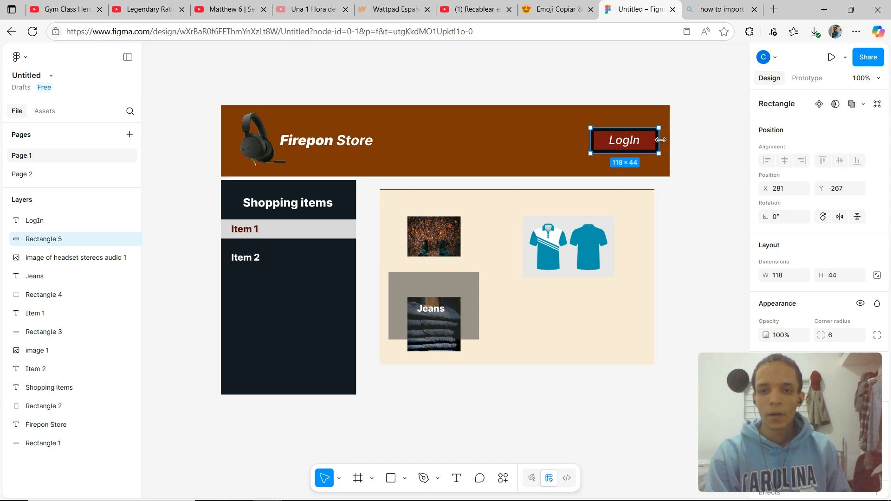
key(ctrl+d)
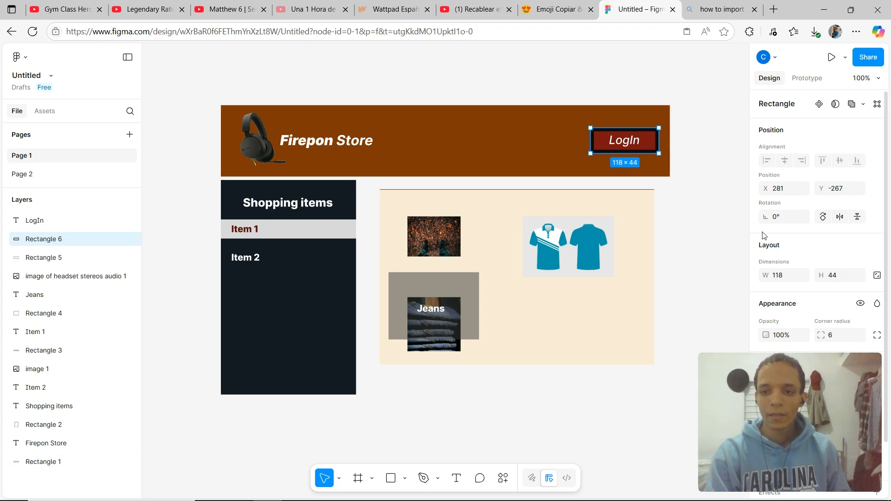
double_click(48, 239)
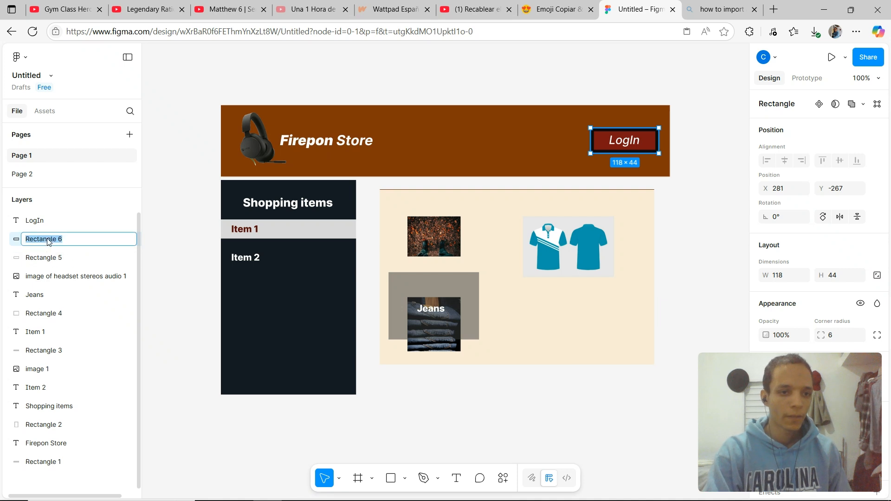
text(Login Hover)
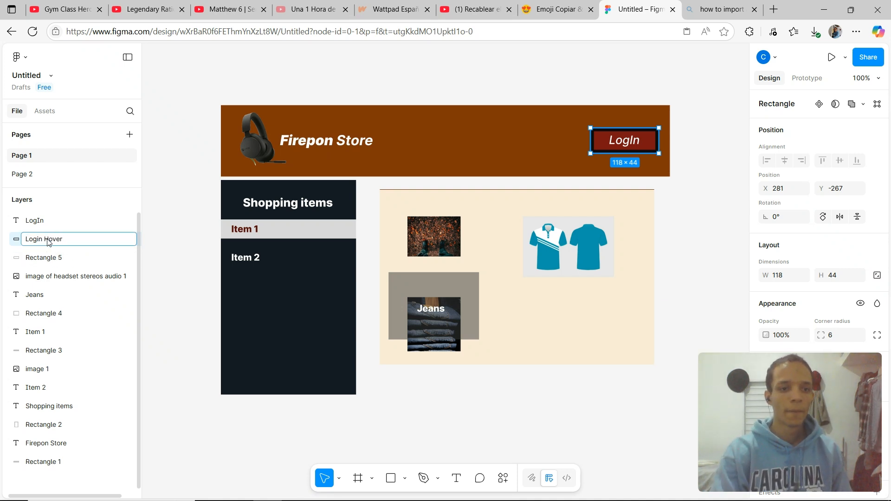
Try to rename the original button rectangle as Login Normal, then reopen the Untitled design file.
double_click(45, 259)
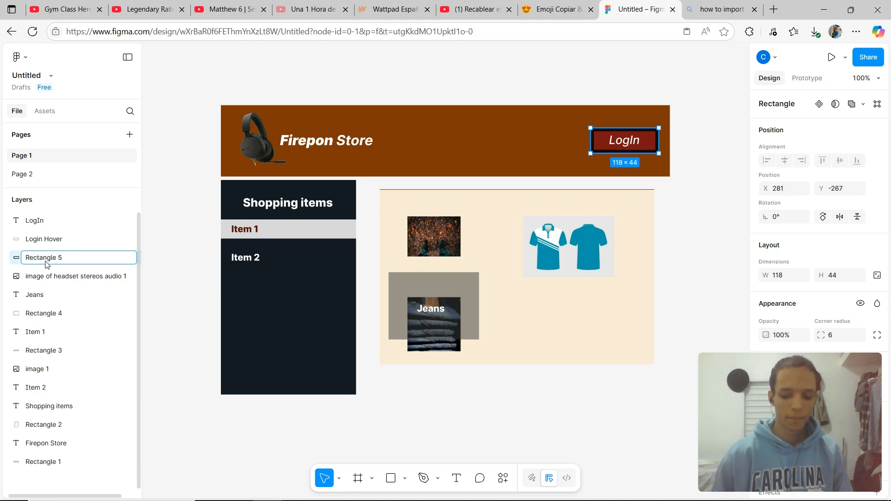
key(ctrl+a)
text(L)
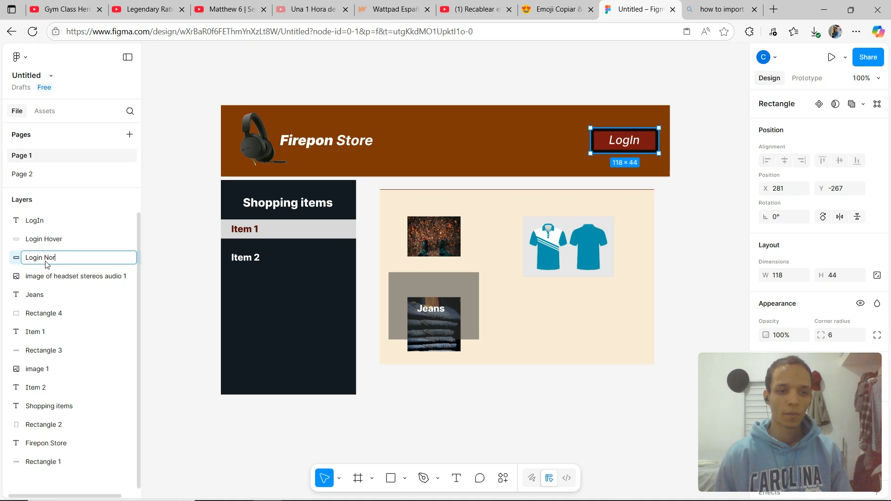
key(alt+Left)
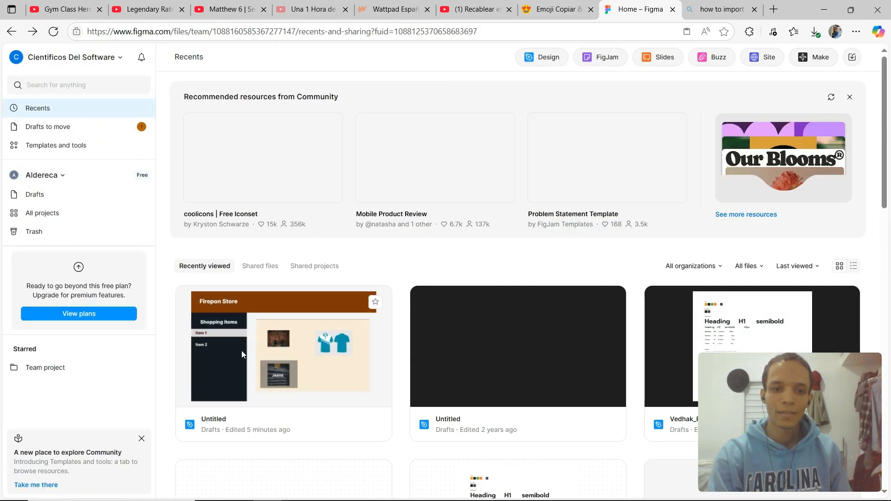
click(241, 350)
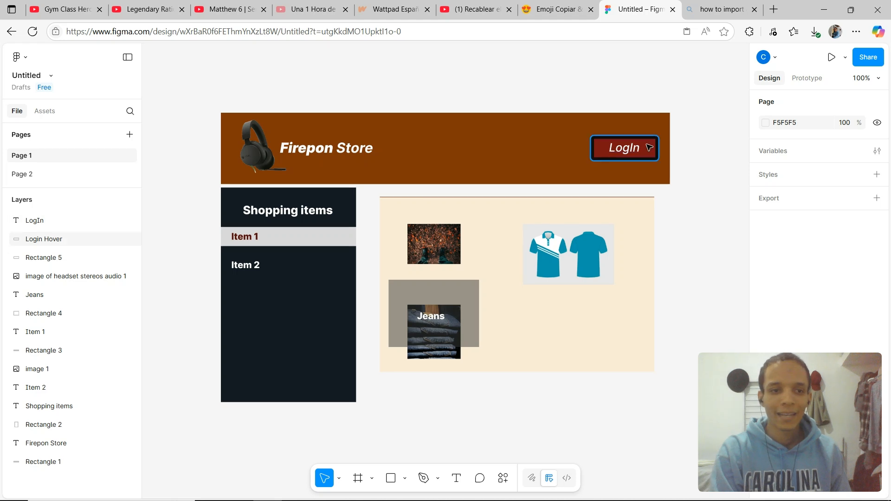
Change the Login Hover rectangle's fill colour to dark blue 123A7B.
click(78, 240)
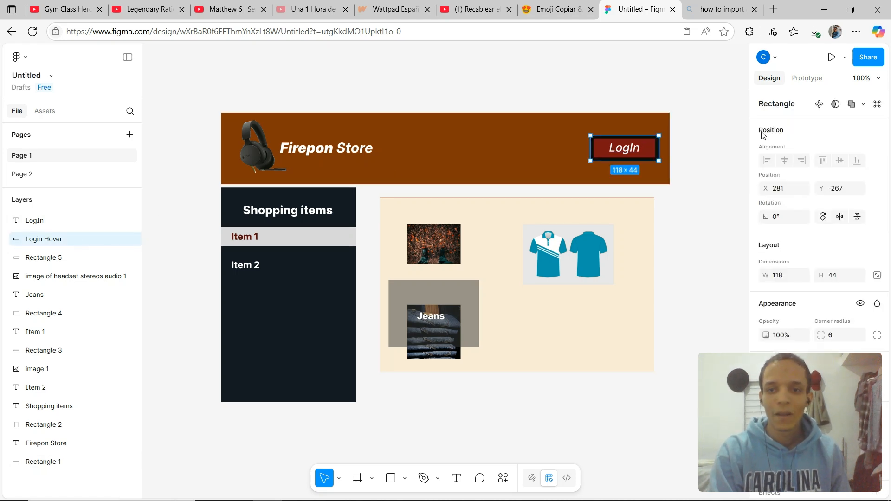
click(766, 382)
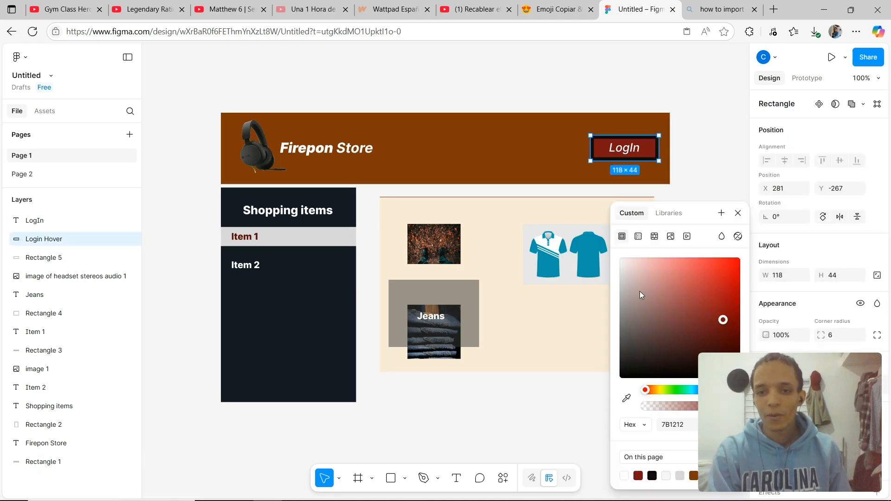
drag(679, 389, 702, 391)
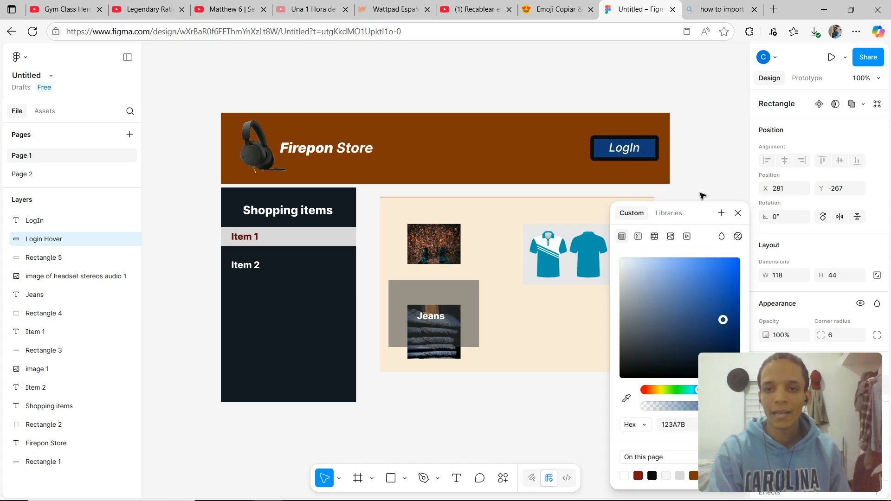
click(698, 164)
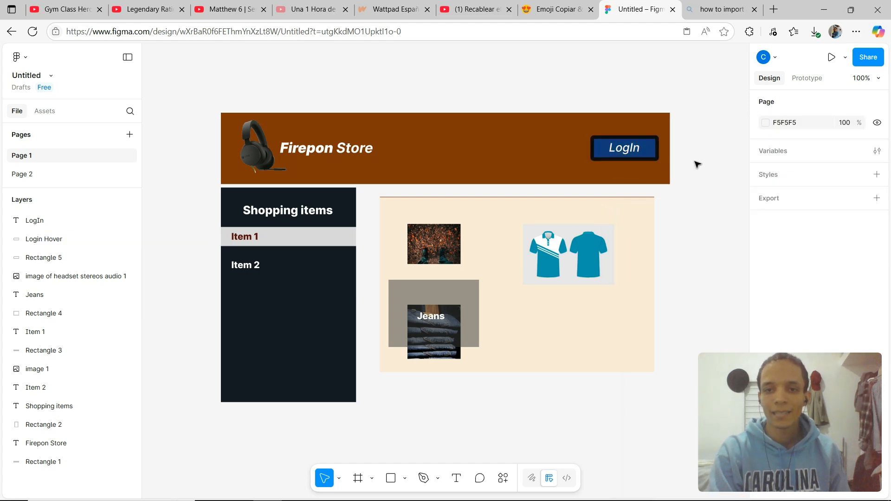
Toggle the Login Hover layer's visibility repeatedly to compare the normal and hover button states.
click(70, 239)
click(130, 240)
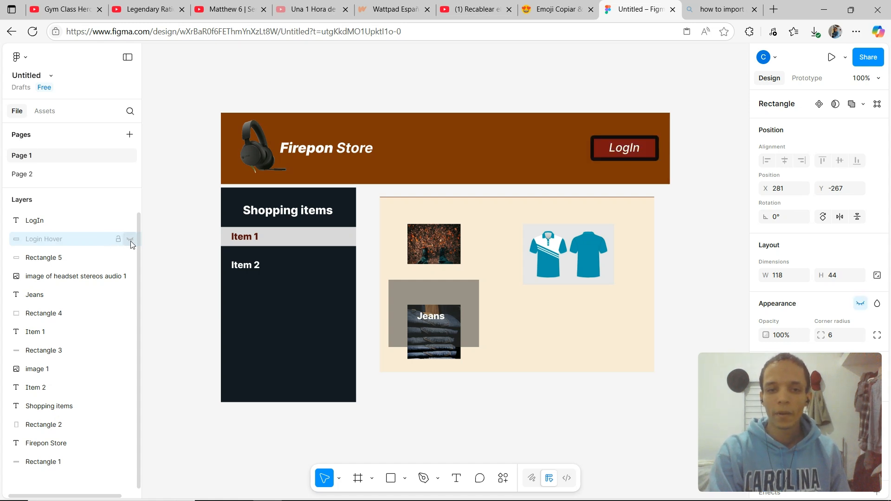
click(130, 240)
click(131, 241)
click(130, 240)
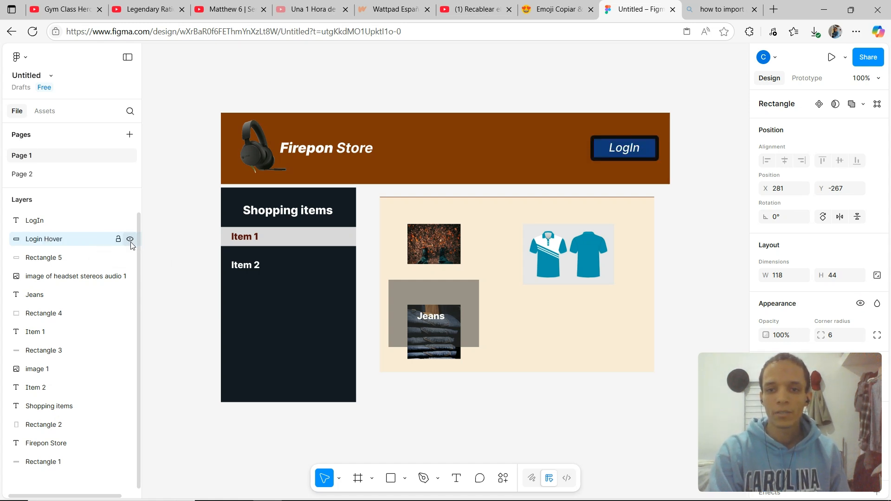
click(130, 240)
click(130, 241)
click(131, 240)
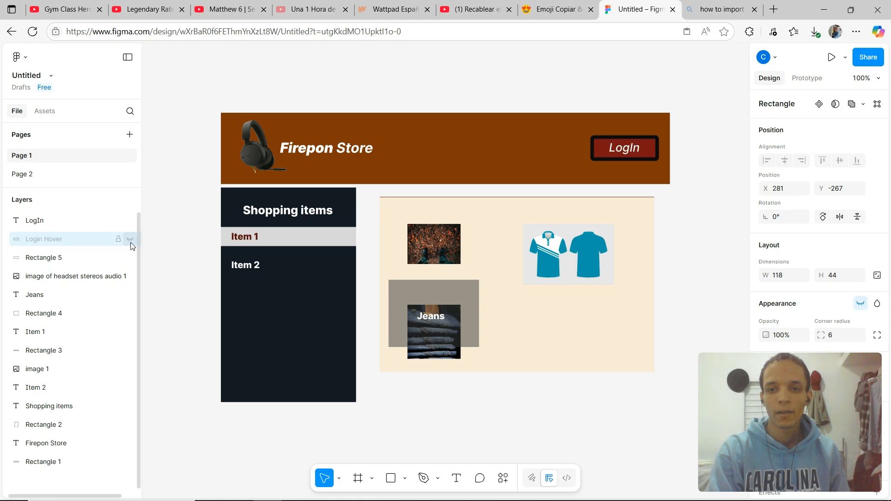
click(130, 240)
click(130, 241)
click(131, 240)
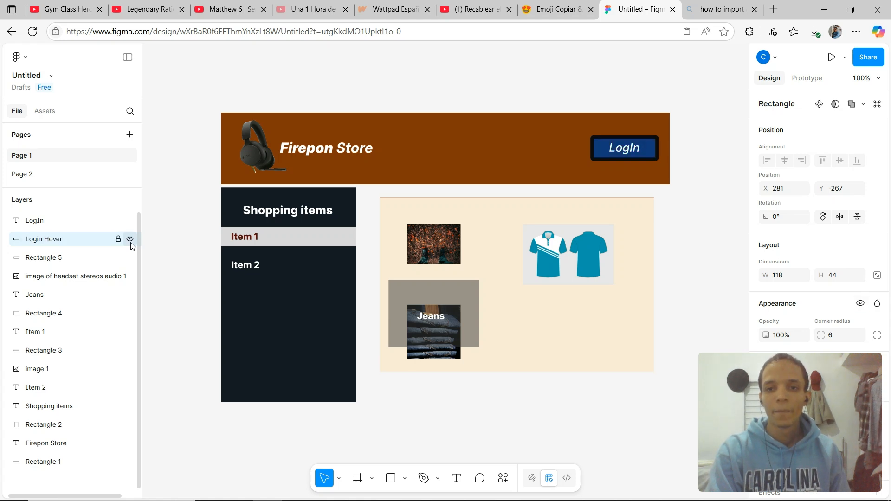
click(130, 241)
click(131, 241)
click(131, 241)
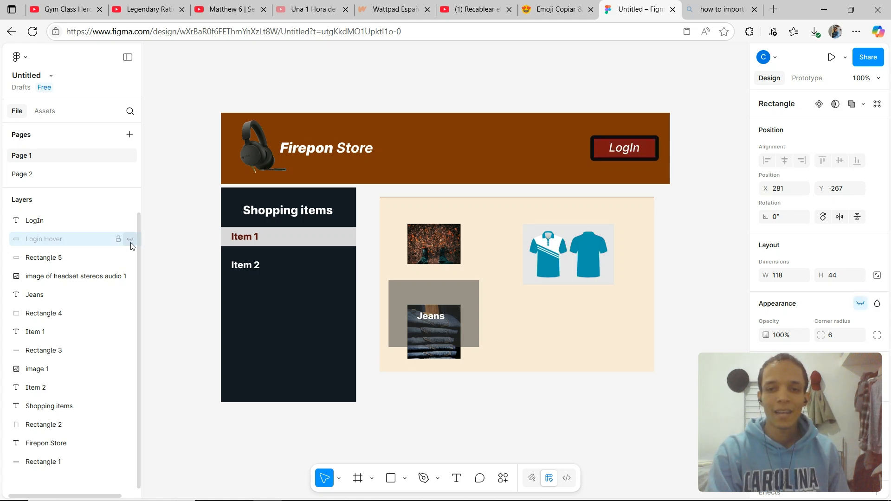
click(130, 240)
click(131, 240)
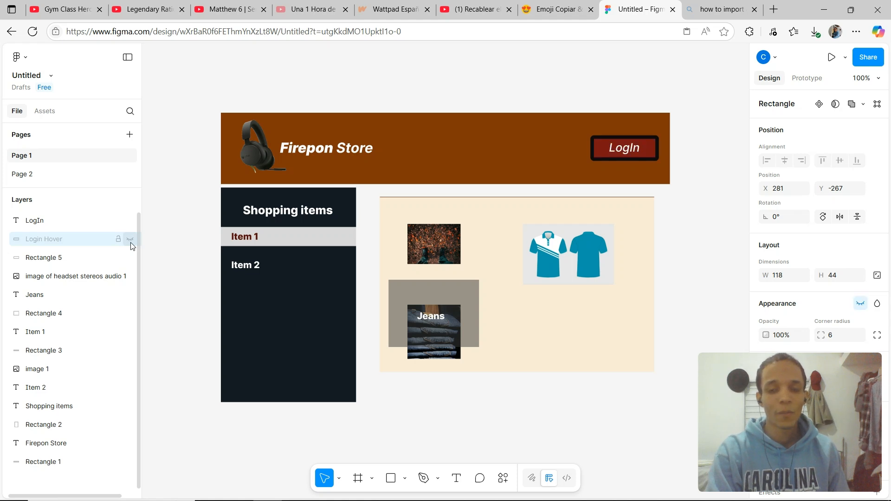
click(130, 240)
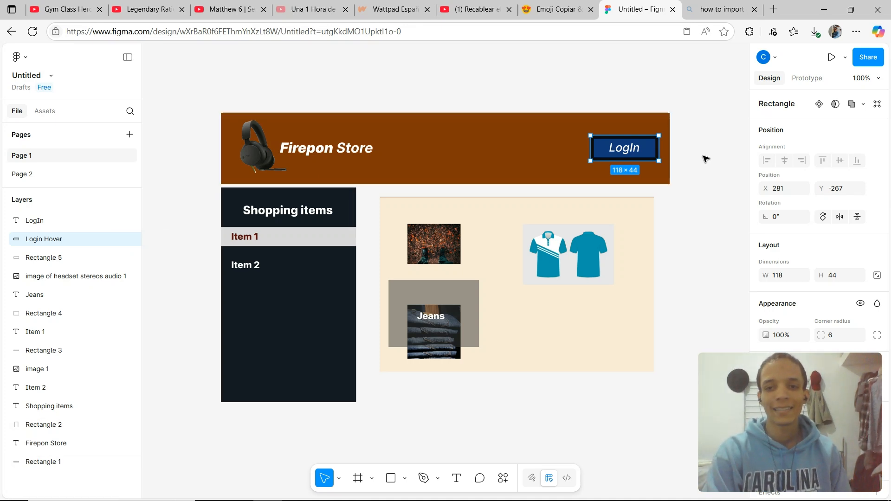
key(Escape)
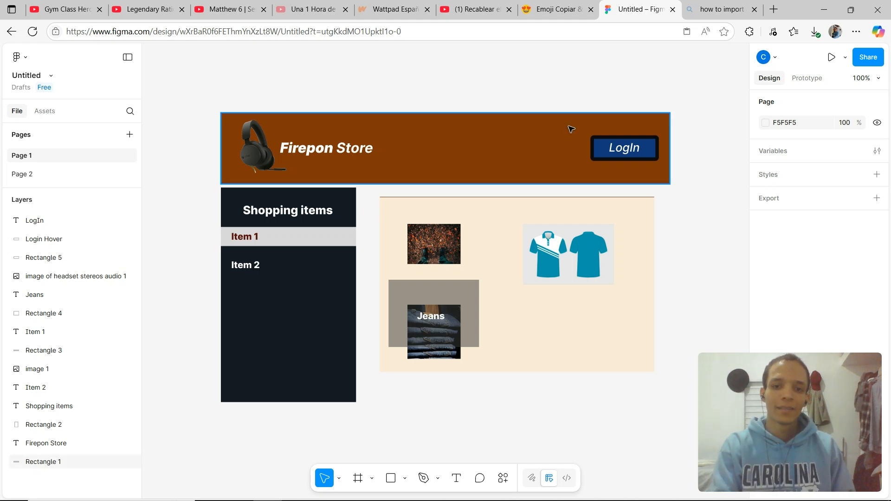
Move the grey Jeans card rectangle and its Jeans label down about 20 px over the jeans image.
click(473, 294)
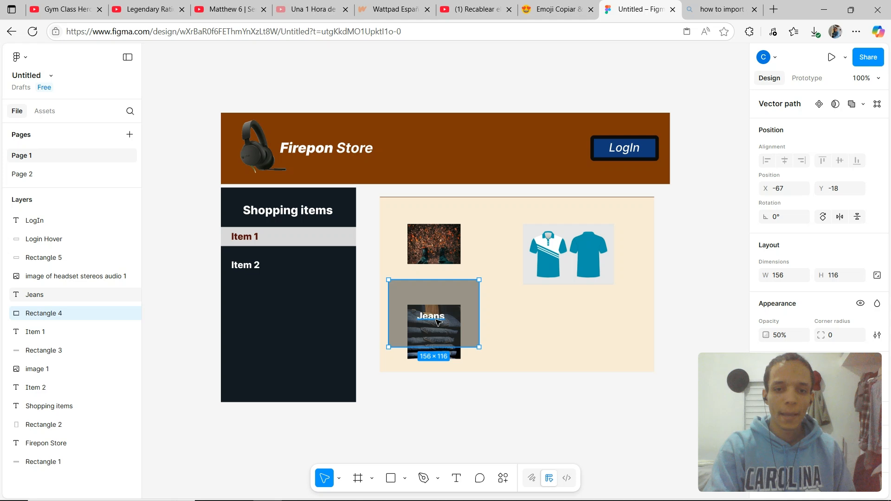
shift+click(438, 321)
drag(437, 322, 436, 335)
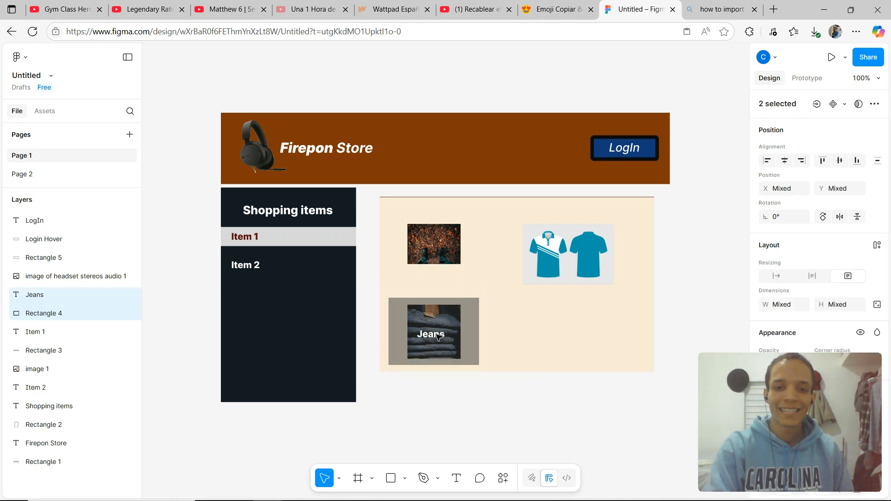
click(676, 256)
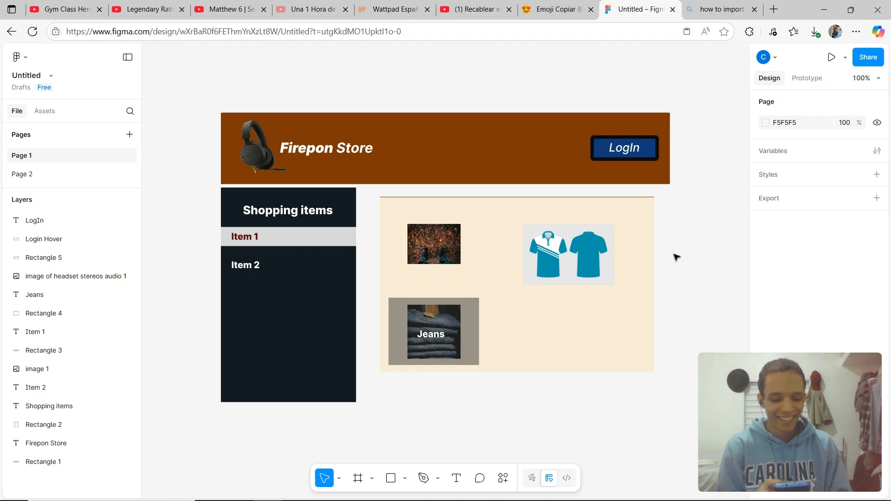
key(alt+Tab)
key(alt+Tab)
key(alt+Tab)
key(alt+Tab)
key(alt+Tab)
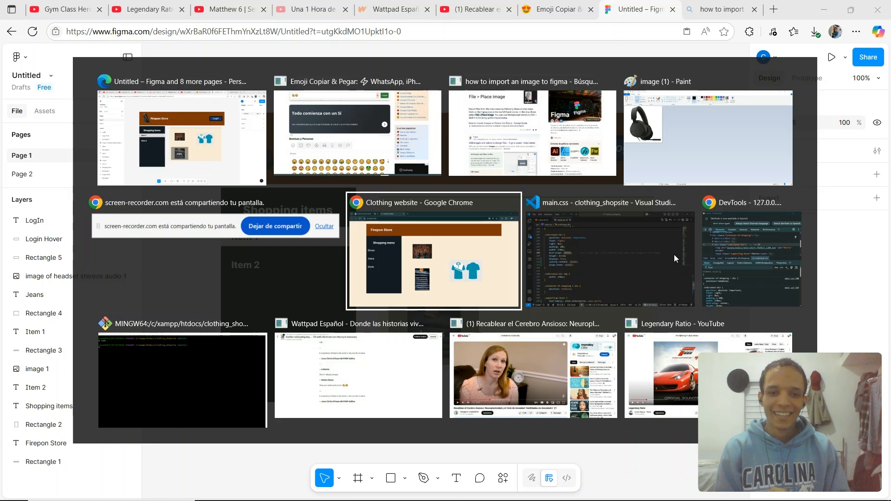
key(alt+Tab)
key(alt+Tab)
key(alt+Tab)
key(alt+Tab)
key(alt+Tab)
key(alt+Tab)
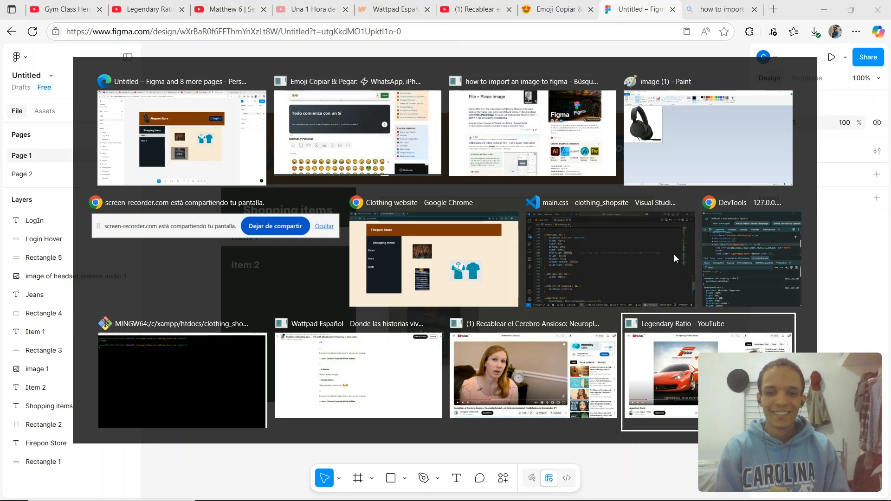
key(alt+Tab)
key(alt+Tab)
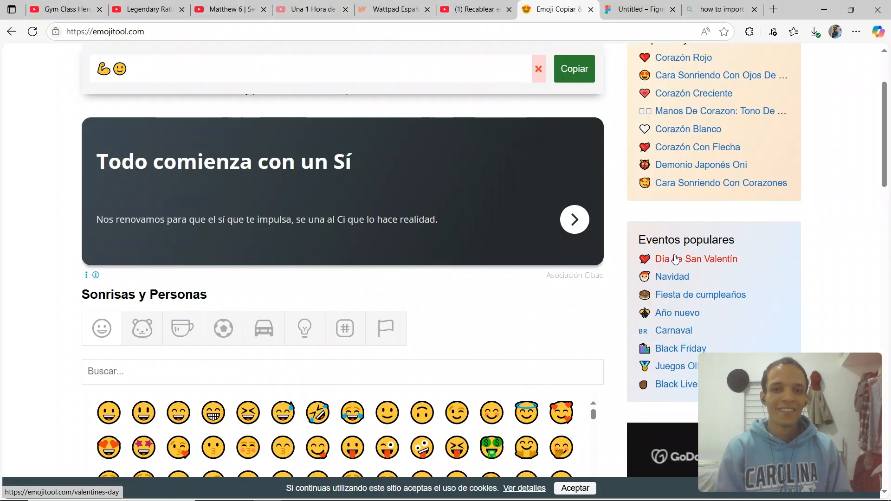
Switch to the Clothing website preview in Chrome to compare it with the mockup.
mouse_move(340, 500)
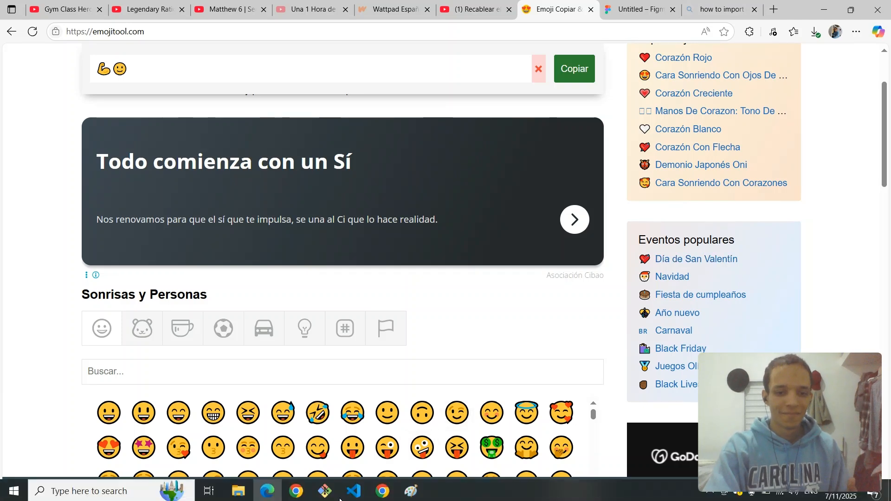
mouse_move(296, 490)
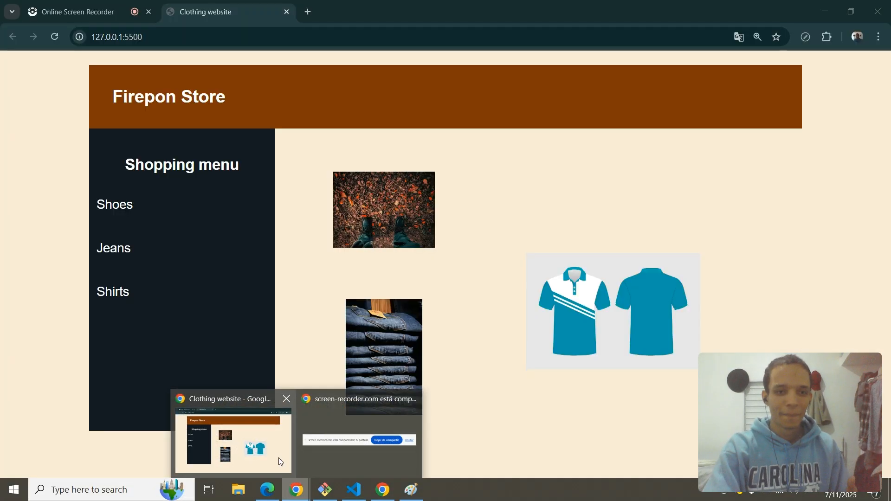
click(278, 458)
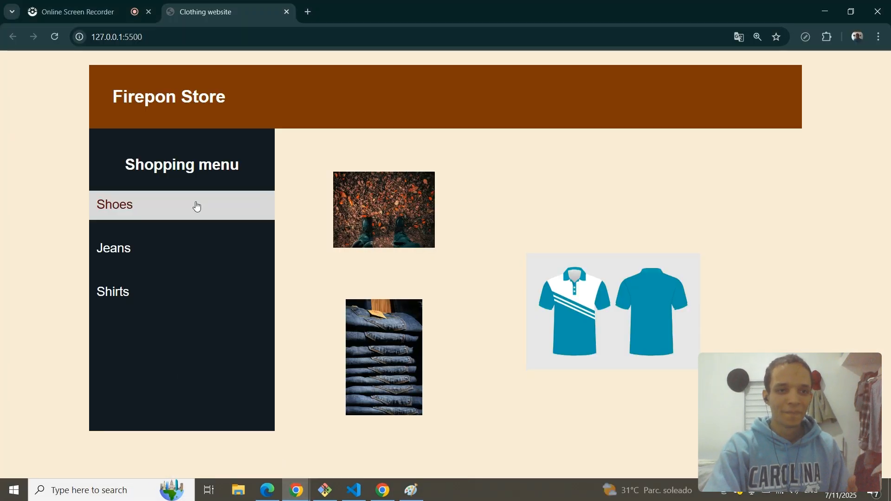
click(92, 4)
Switch to Visual Studio Code and place the cursor on the blank line 203 of main.css.
click(343, 498)
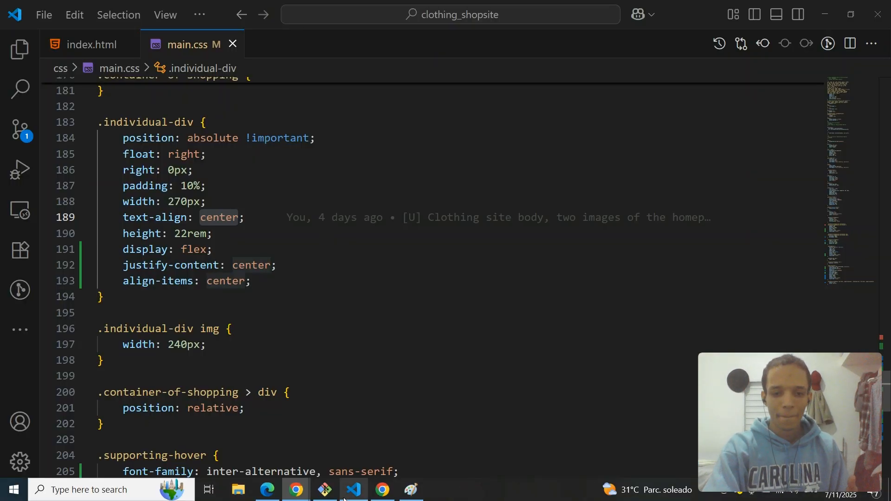
click(488, 440)
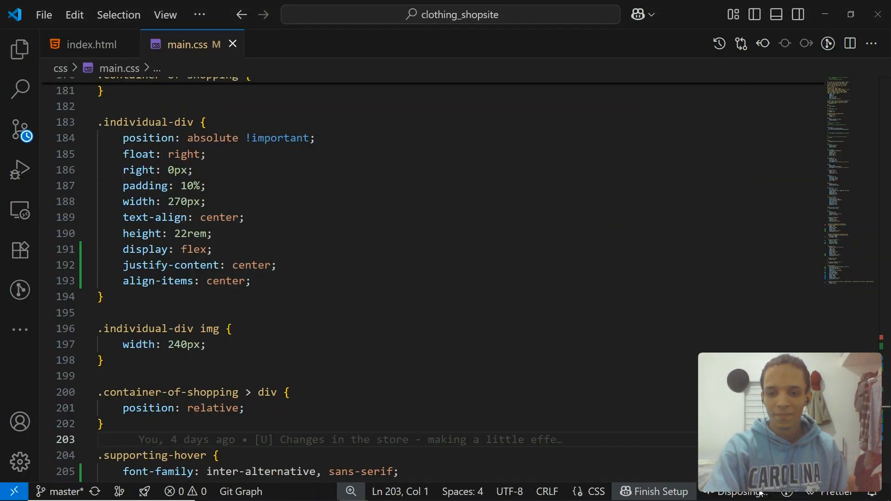